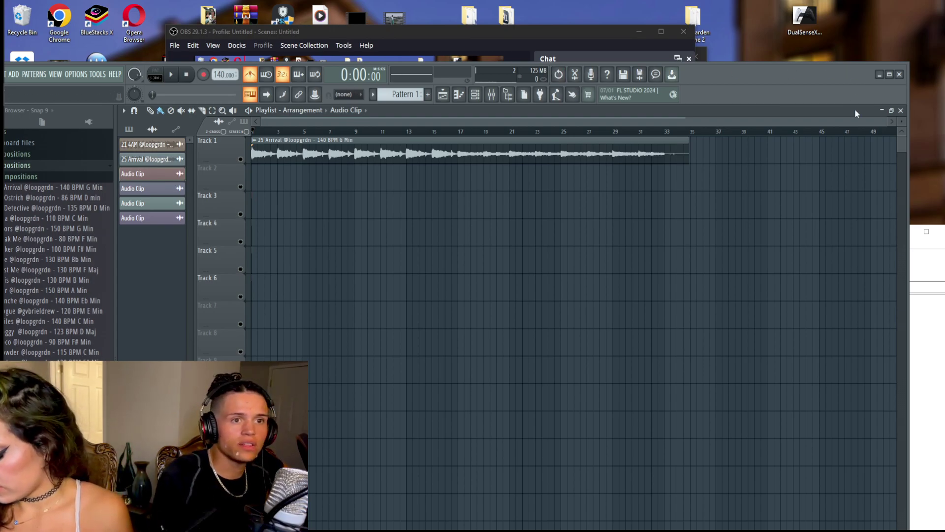
Reposition the program window so the sample browser is fully in view, and audition the 25 Arrival clip in the playlist.
drag(850, 85, 895, 46)
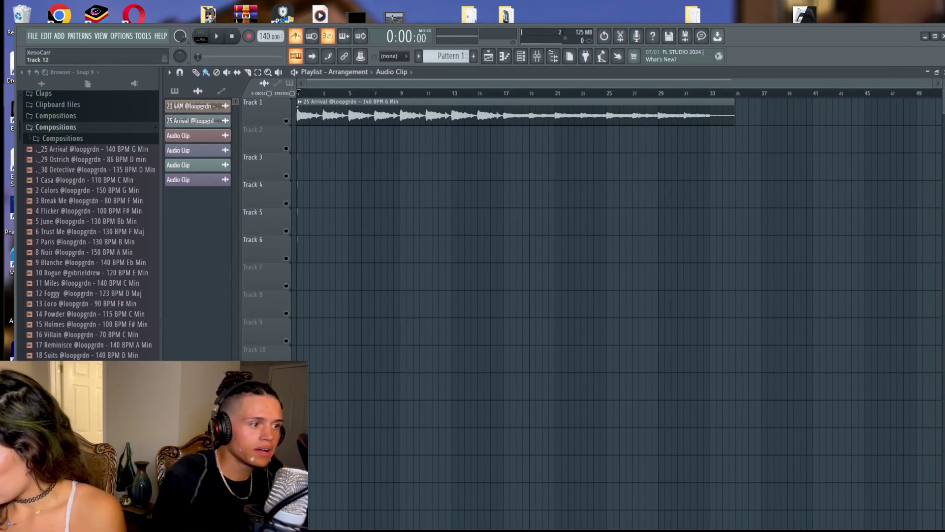
scroll(79, 276, down, 6)
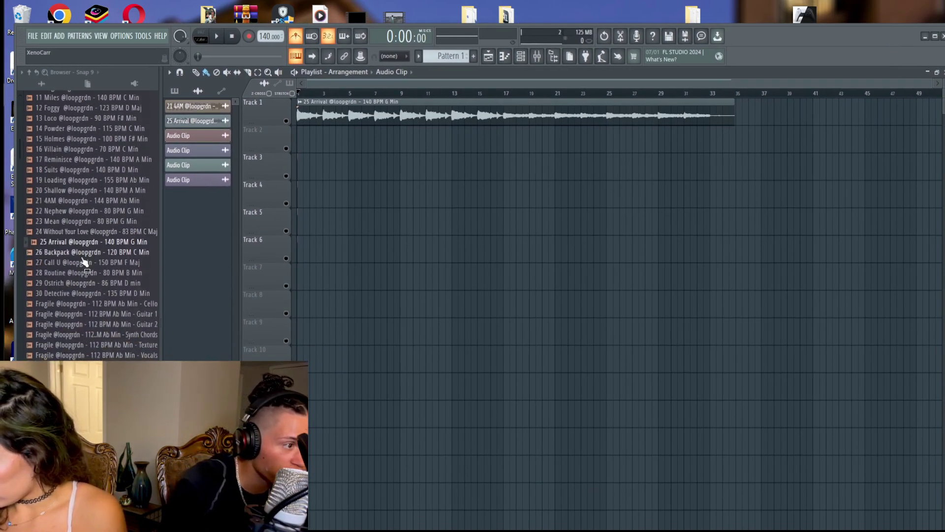
scroll(84, 221, up, 2)
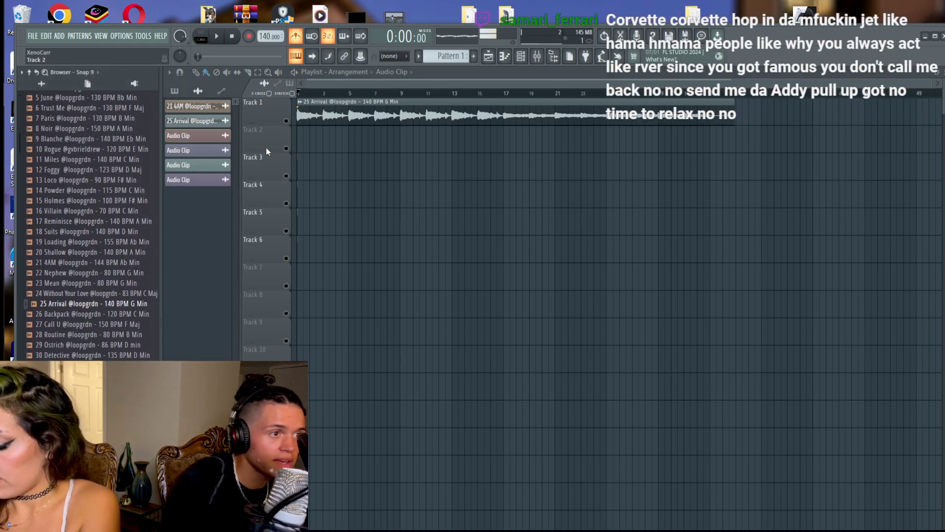
key(space)
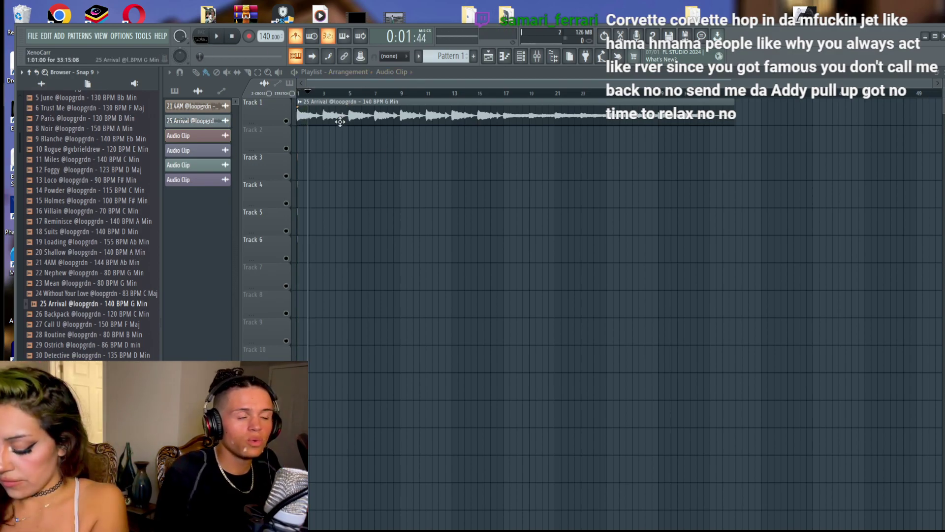
key(space)
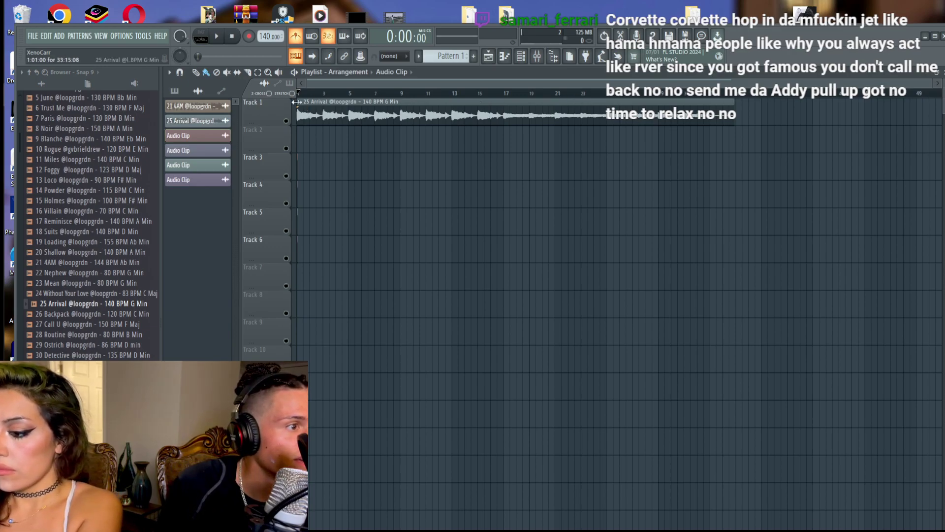
Shorten the 25 Arrival clip on Track 1 so that it ends at bar 17.
click(299, 102)
click(331, 94)
mouse_move(328, 95)
mouse_down()
mouse_move(299, 94)
mouse_move(364, 111)
mouse_move(504, 118)
mouse_move(322, 101)
mouse_up()
drag(529, 105, 497, 104)
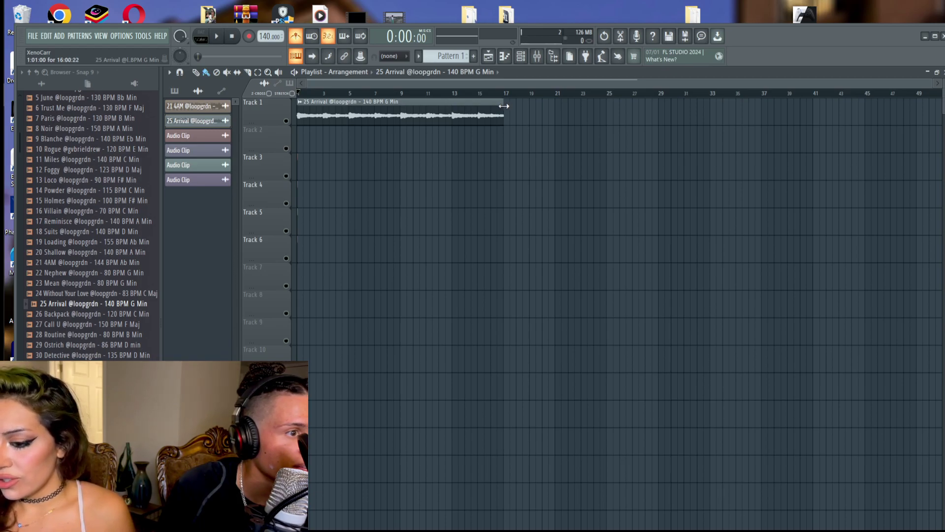
Start playback of the trimmed loop and set the channel rack's filter to All.
key(space)
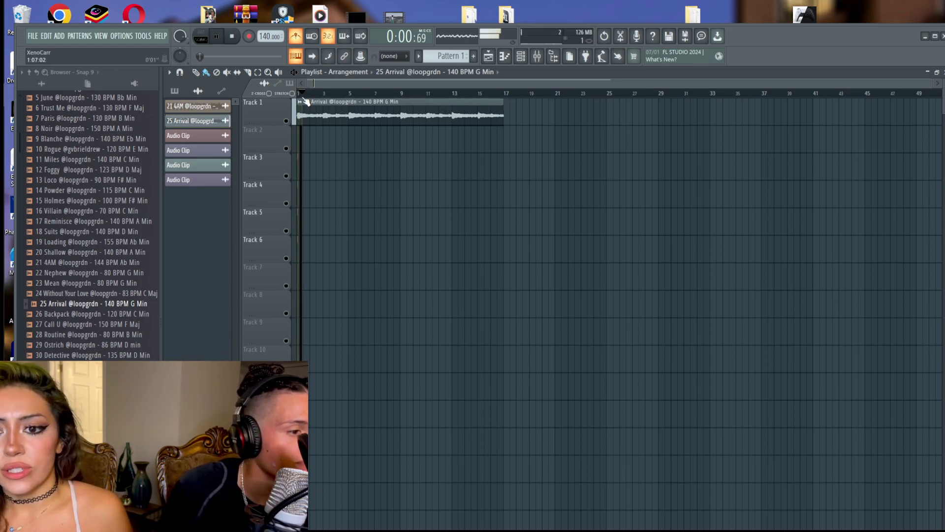
key(F6)
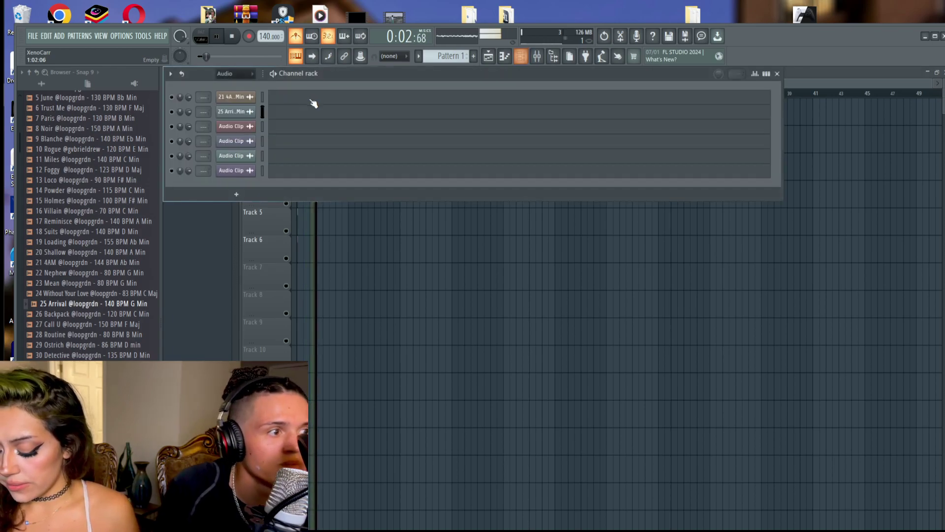
key(F6)
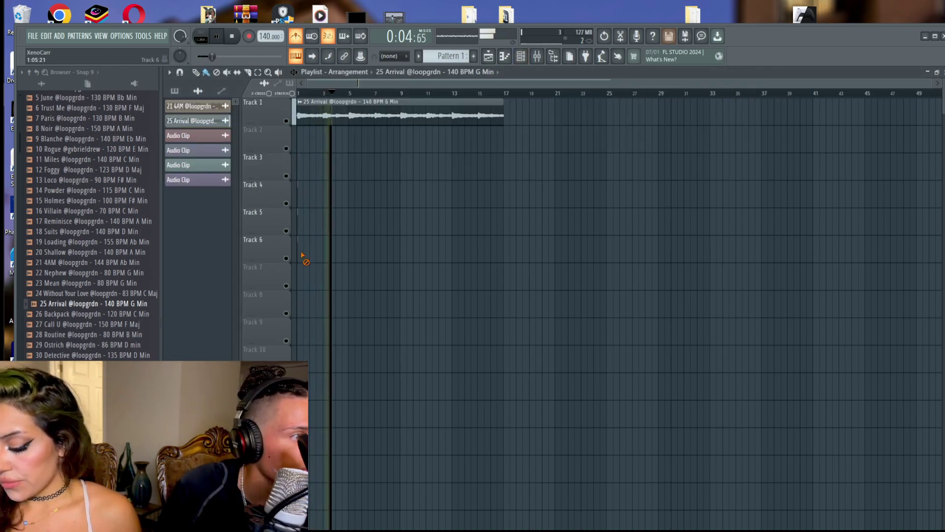
key(F6)
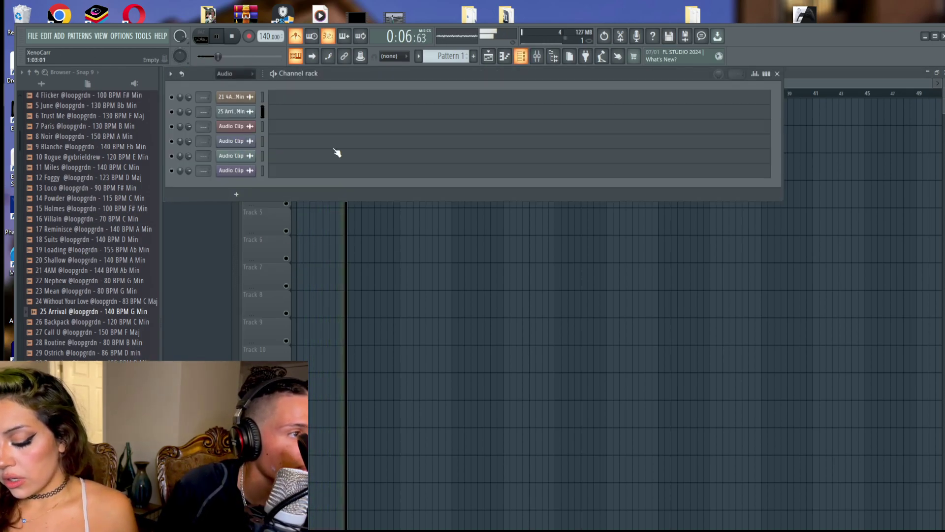
key(F6)
key(F6)
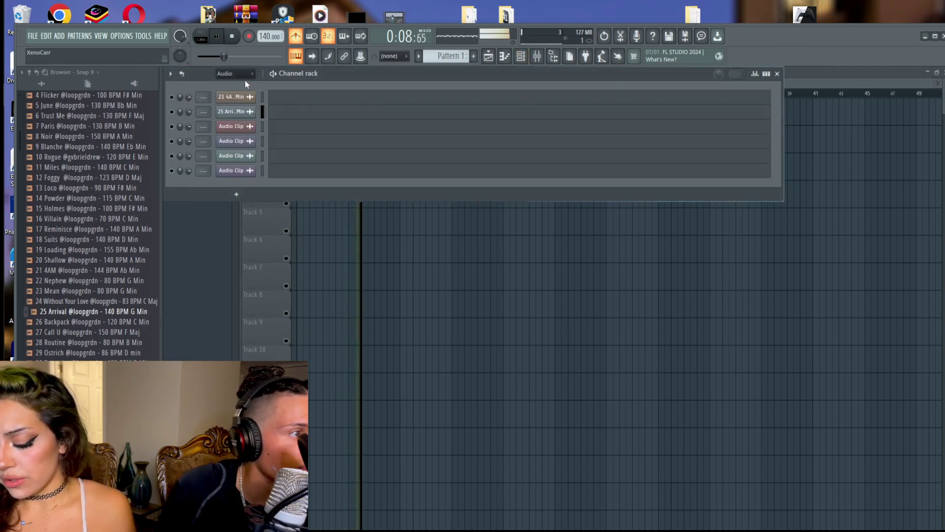
click(240, 74)
click(233, 88)
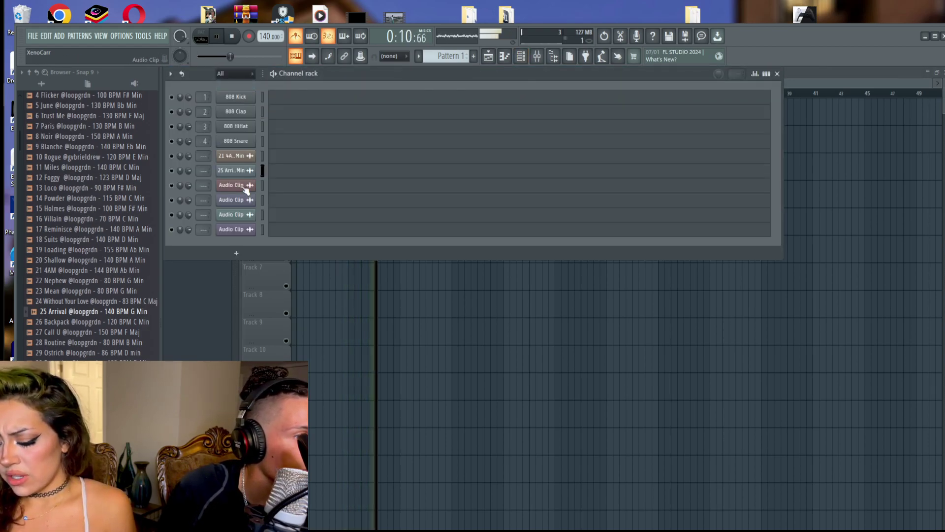
key(F6)
Delete the four unnamed Audio Clip entries from the playlist's clip picker, keeping the 21 4AM and 25 Arrival clips.
right_click(194, 142)
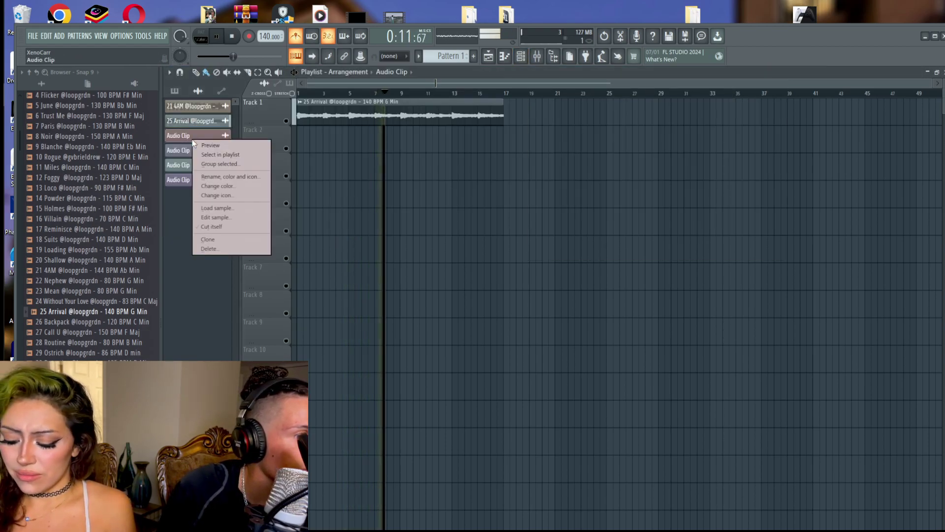
click(217, 249)
click(507, 302)
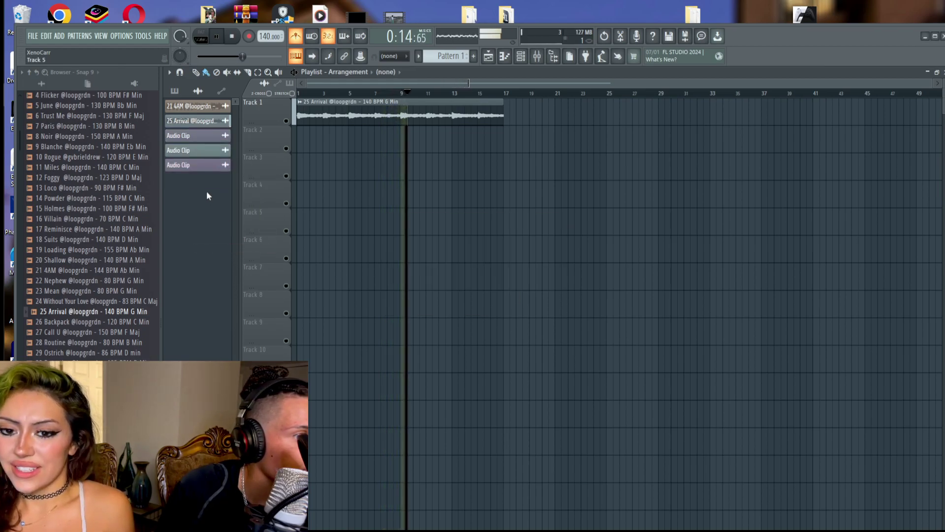
right_click(203, 148)
click(243, 256)
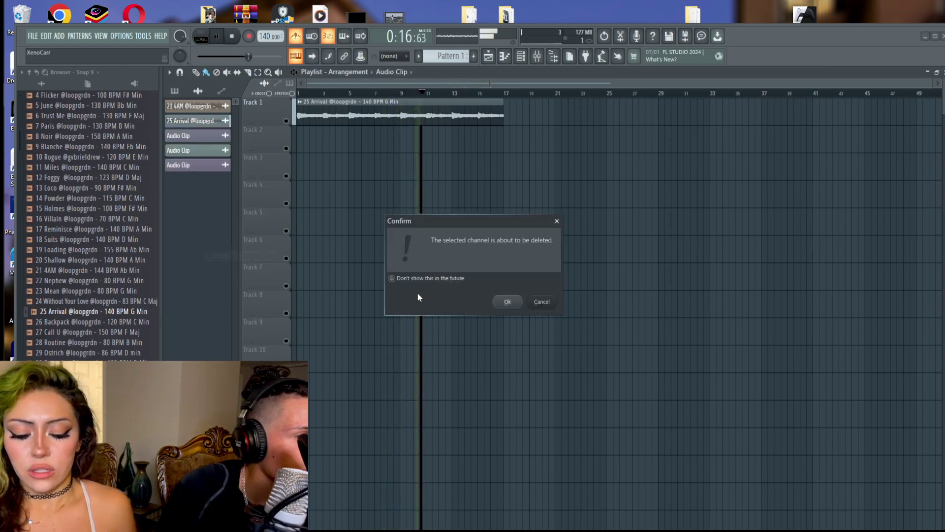
click(508, 302)
right_click(207, 151)
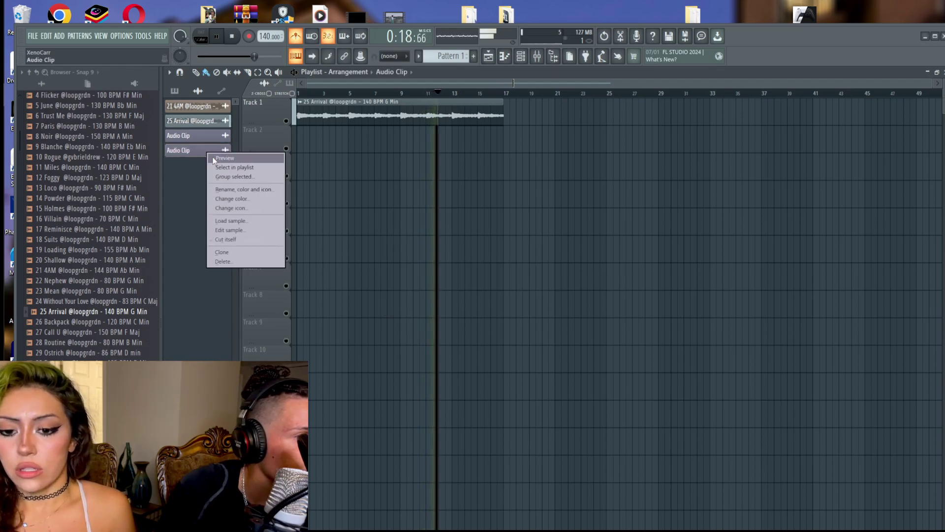
click(263, 264)
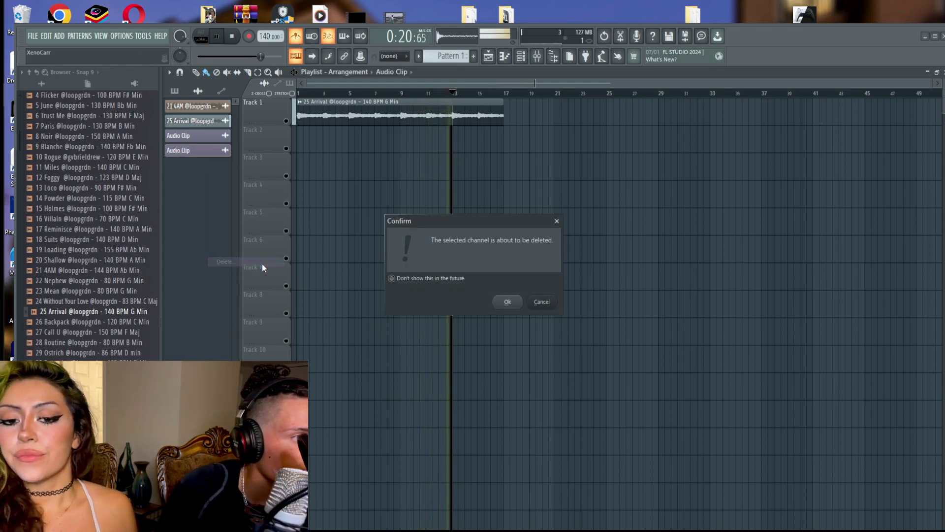
click(506, 301)
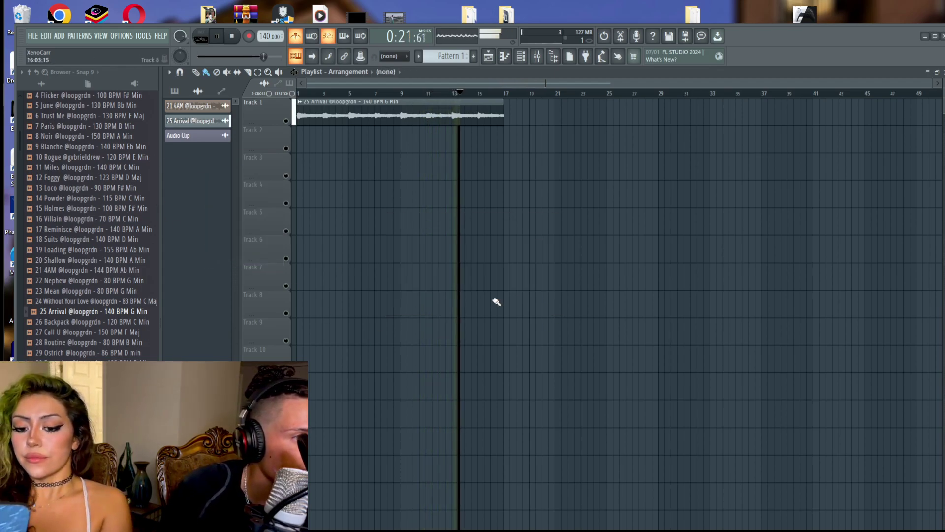
right_click(192, 138)
click(225, 251)
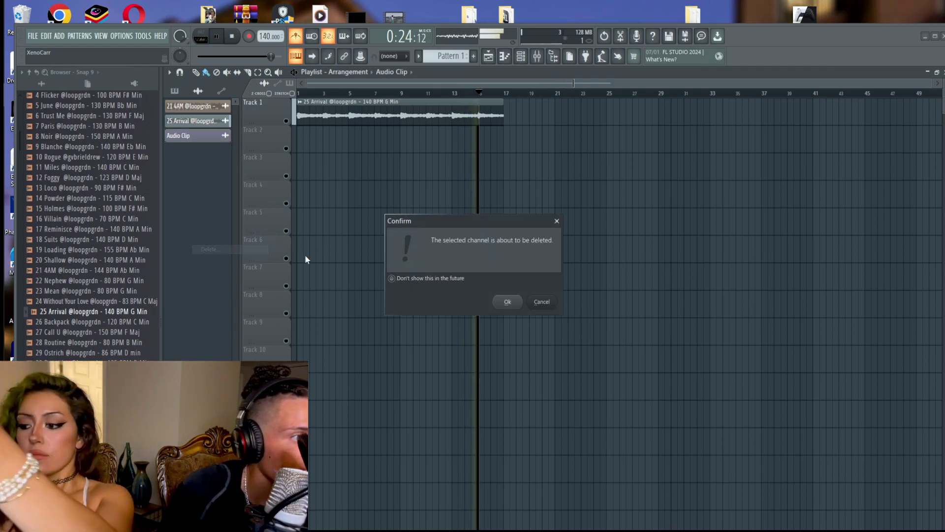
click(516, 308)
Browse DRUM KITS to the BB - Claps folder and load BB - classic clap onto the 808 Clap channel.
key(F6)
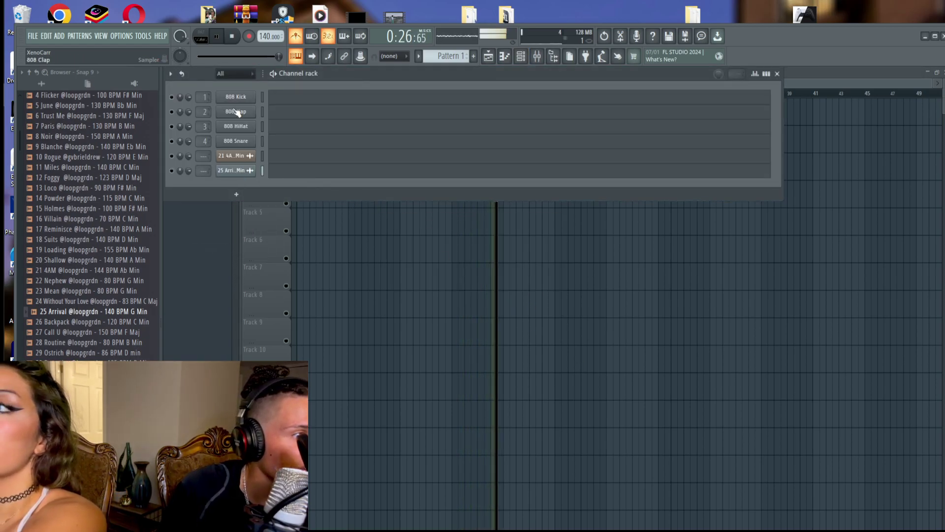
scroll(77, 158, up, 1)
scroll(99, 207, up, 10)
scroll(93, 251, down, 20)
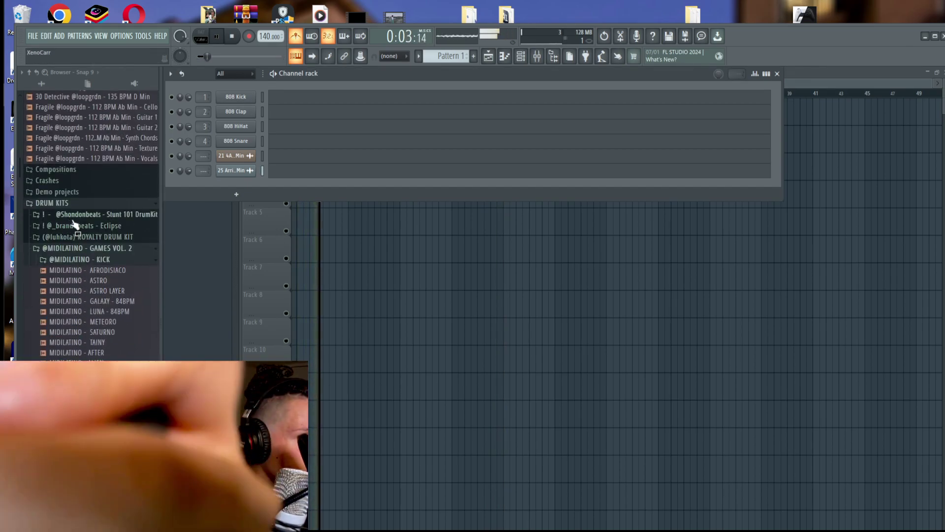
click(86, 248)
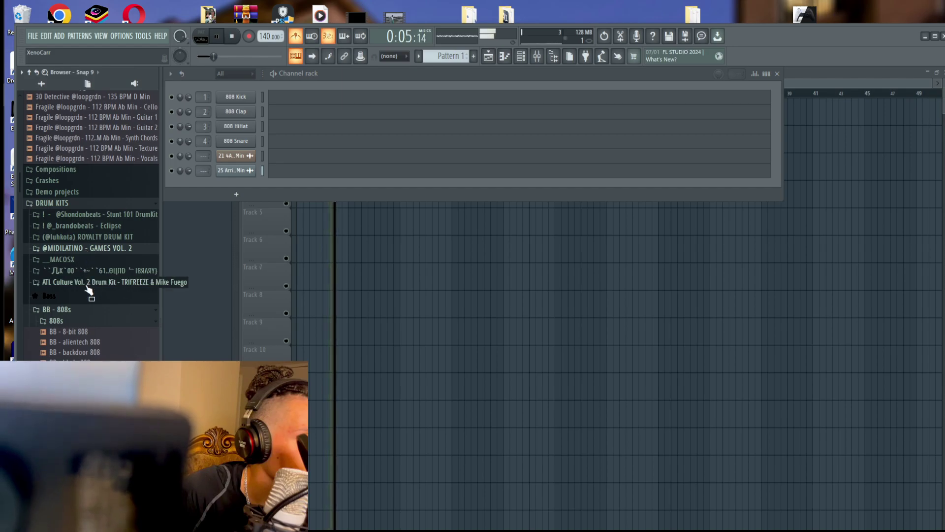
click(81, 309)
click(74, 321)
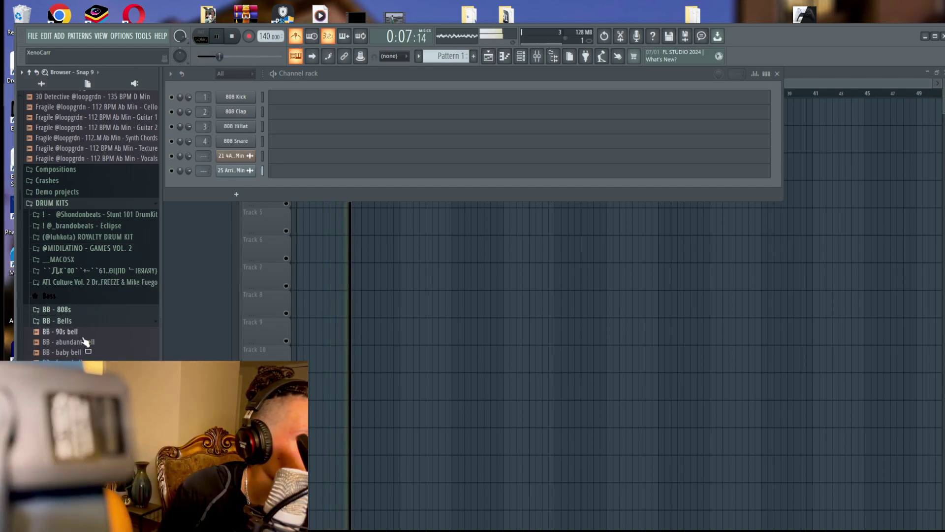
click(74, 321)
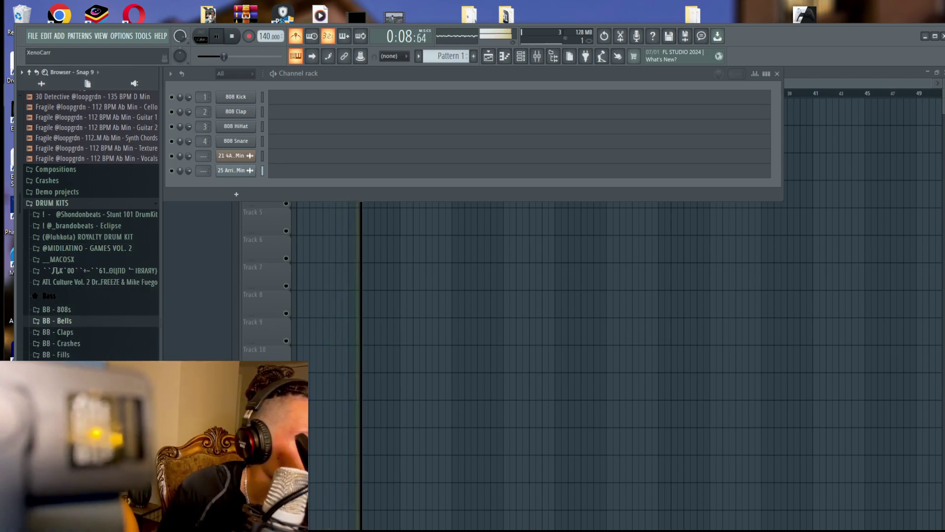
click(66, 332)
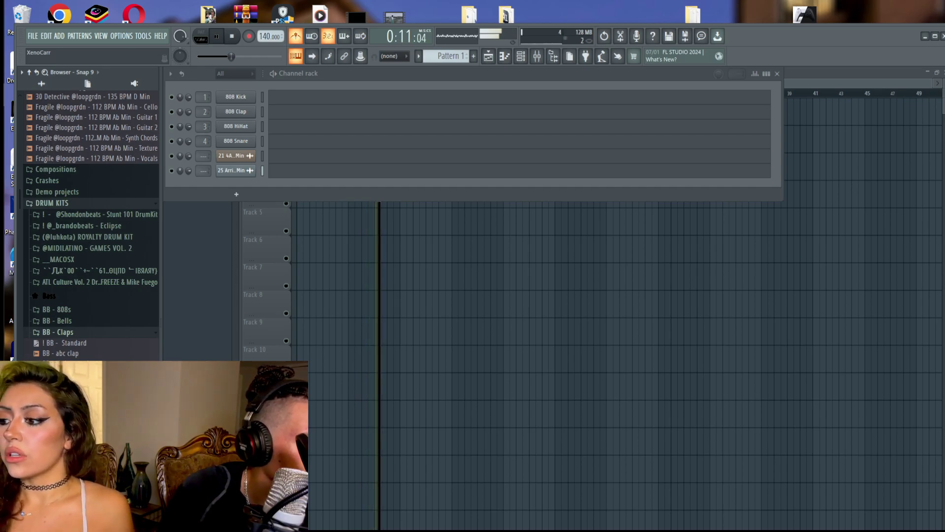
drag(59, 374, 254, 113)
In the clap channel's piano roll, place C5 notes on the third beat of bars 1 and 2.
key(F7)
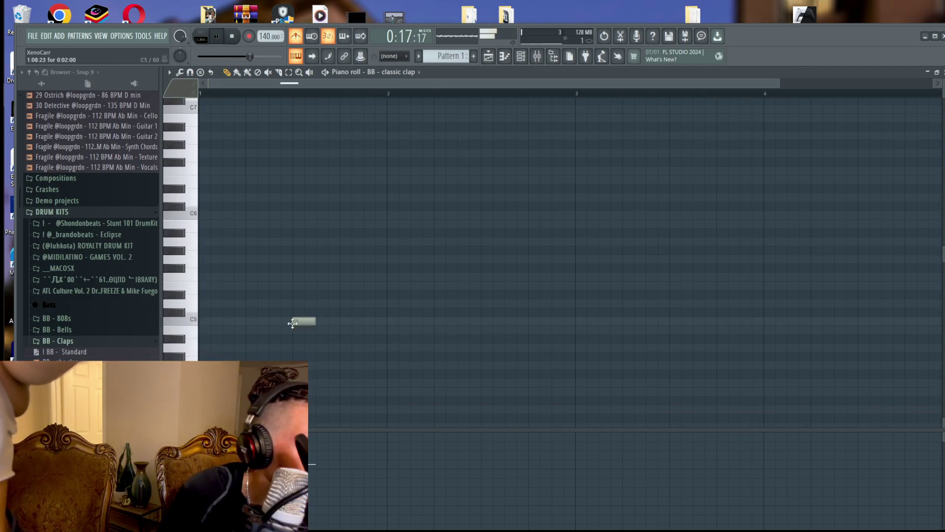
ctrl+scroll(295, 323, up, 5)
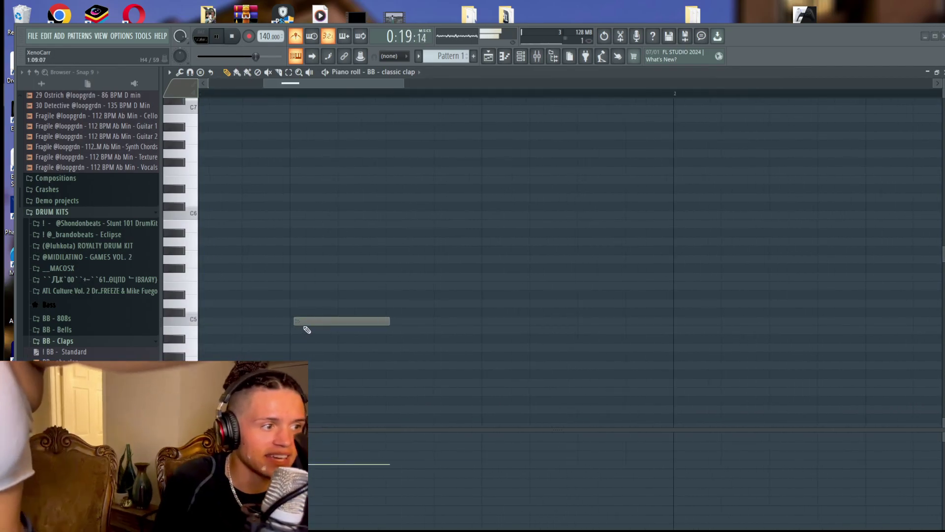
ctrl+scroll(382, 297, down, 5)
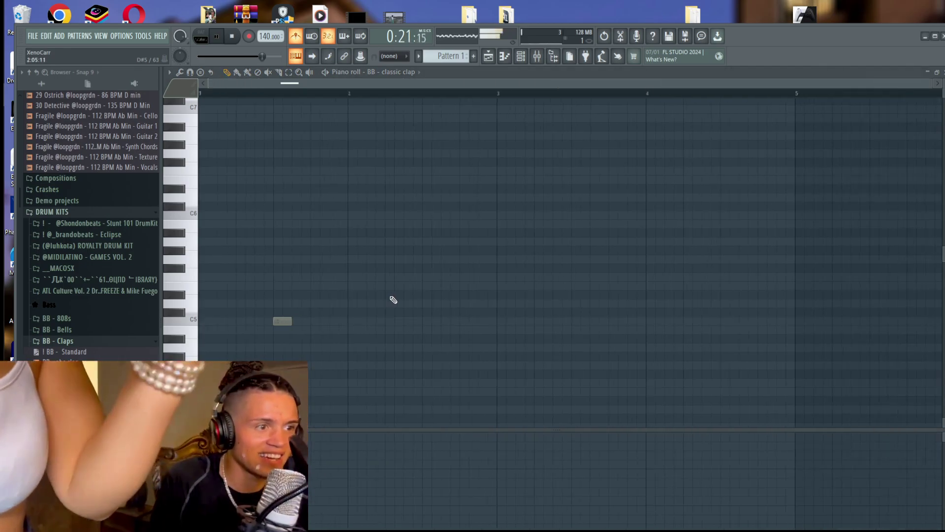
ctrl+scroll(413, 329, up, 3)
ctrl+scroll(416, 325, up, 1)
click(409, 321)
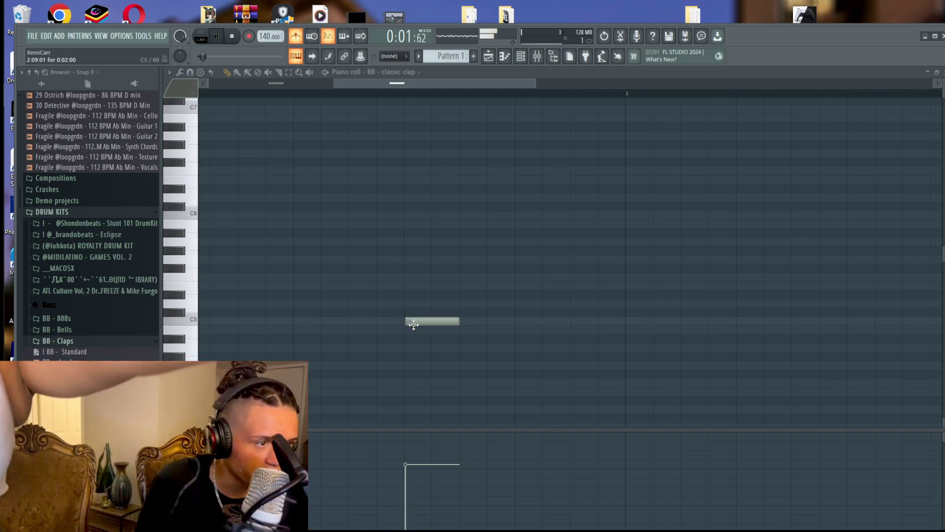
ctrl+scroll(414, 321, up, 3)
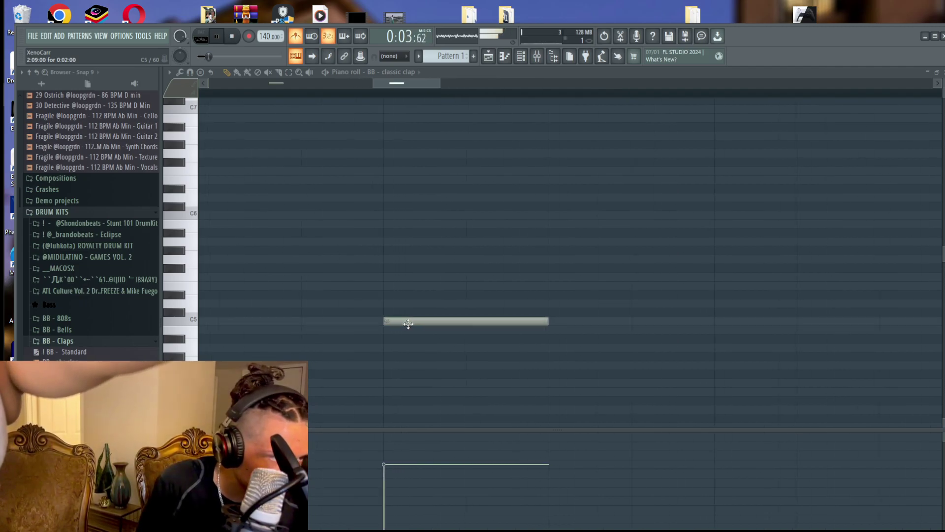
ctrl+scroll(430, 251, down, 5)
ctrl+scroll(472, 344, down, 2)
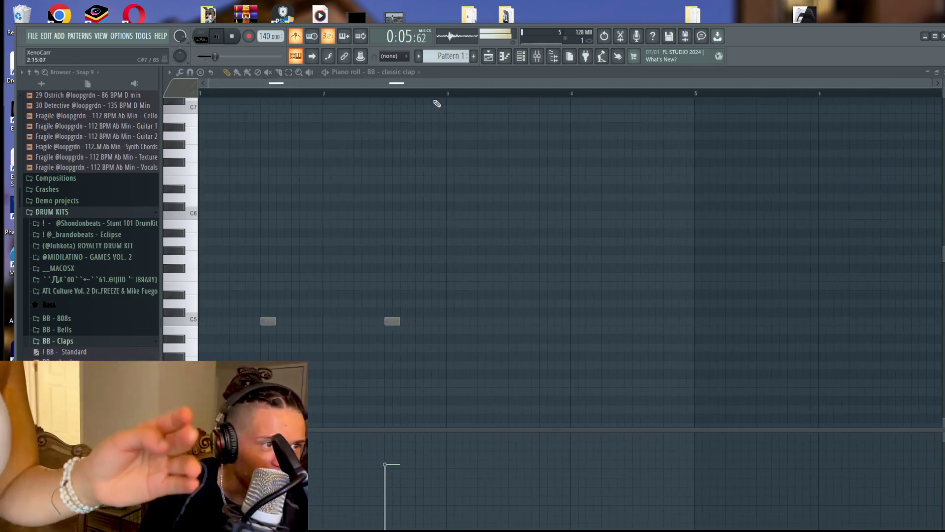
Select bars 1 and 2 of the clap pattern and duplicate them consecutively through bar 6.
drag(448, 94, 200, 94)
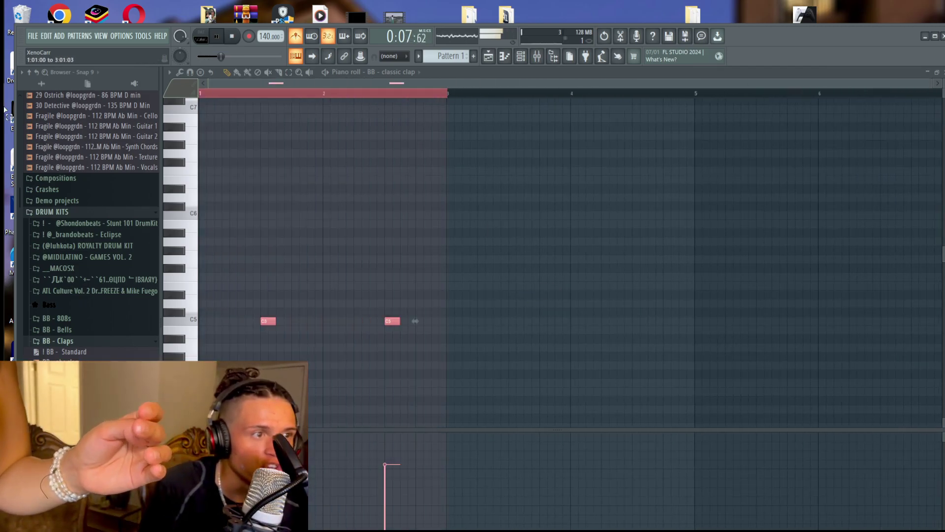
drag(544, 93, 630, 97)
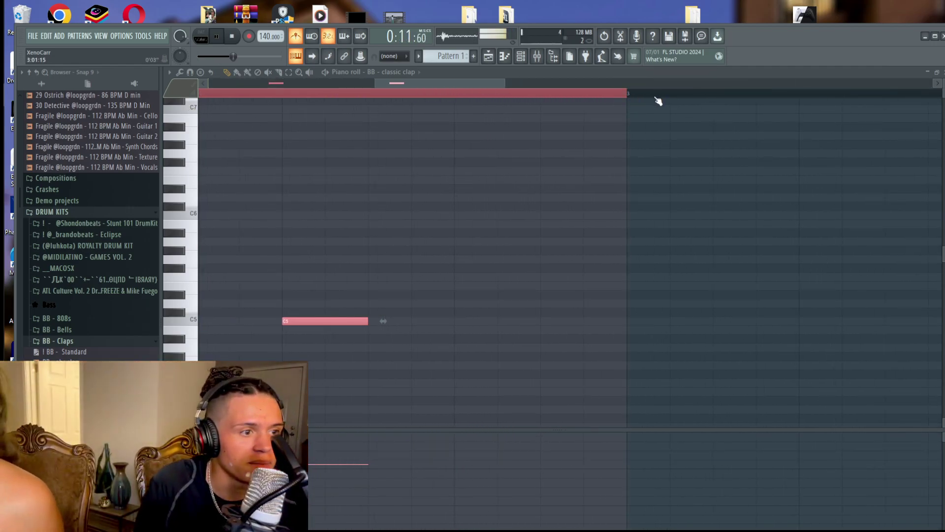
key(ctrl+b)
key(ctrl+b)
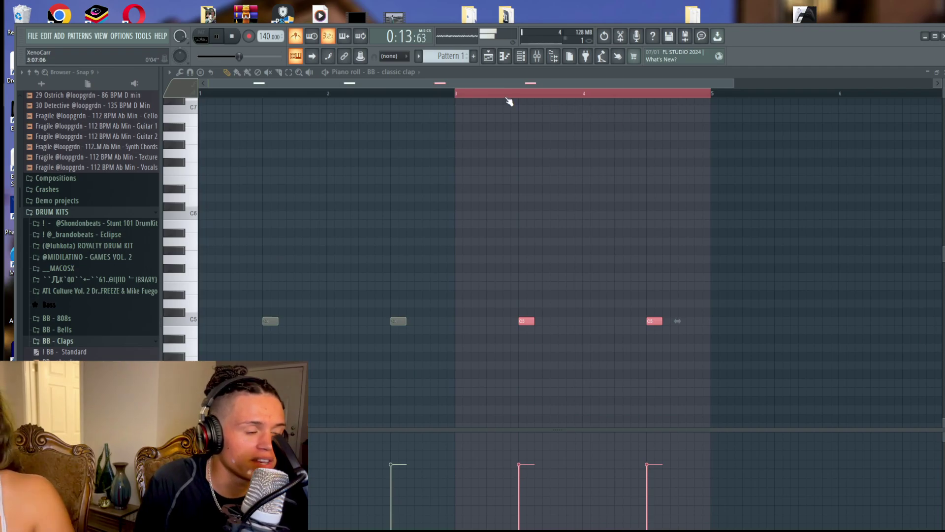
key(ctrl+b)
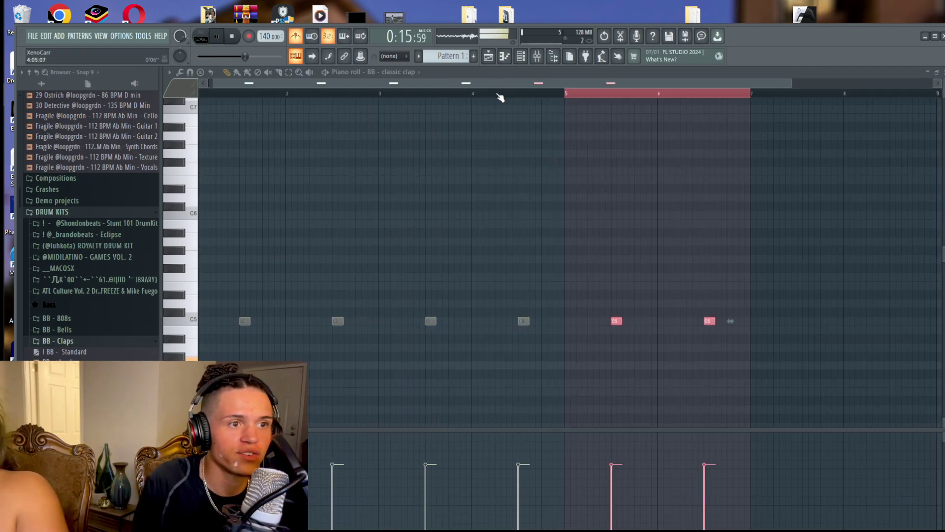
Duplicate the selected two-bar clap pattern into bars 7 and 8.
key(ctrl+b)
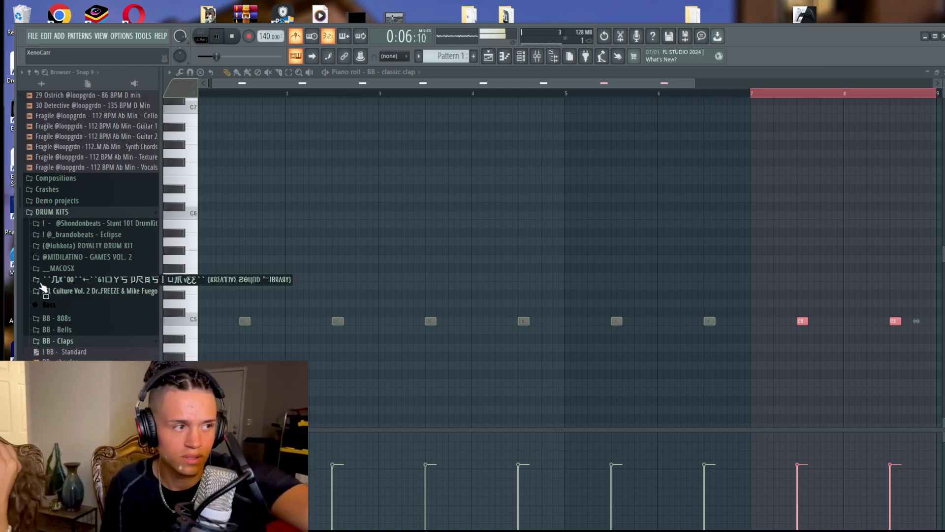
Audition samples in the BB - Hihats folder and load BB - confined hat onto the 808 HiHat channel.
key(F6)
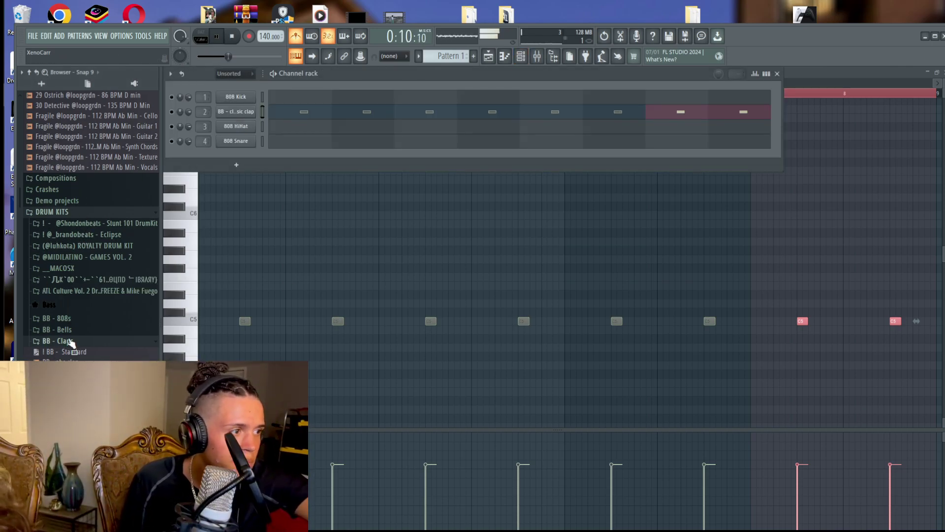
click(74, 262)
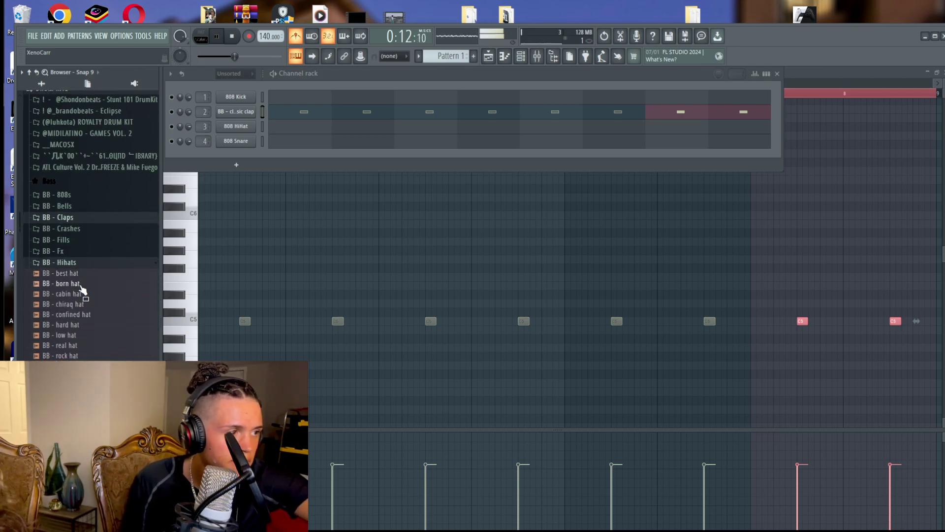
click(65, 294)
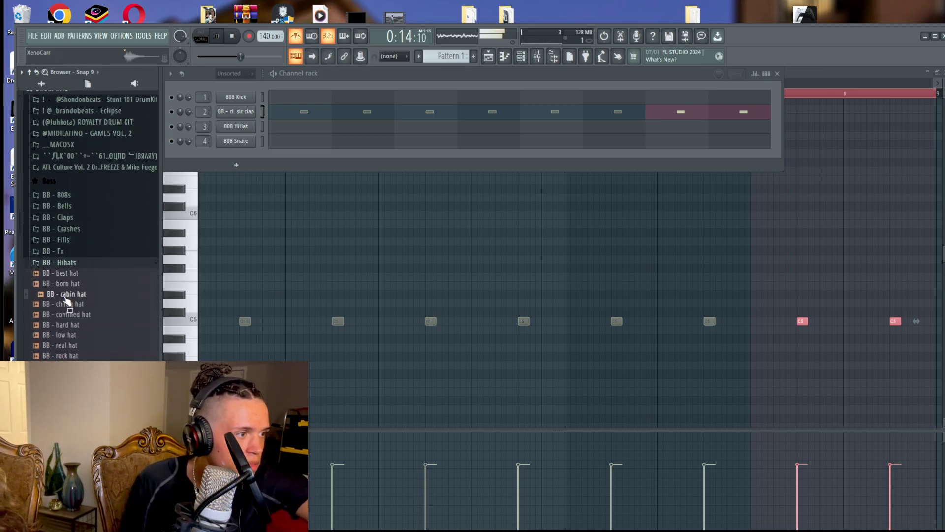
click(67, 315)
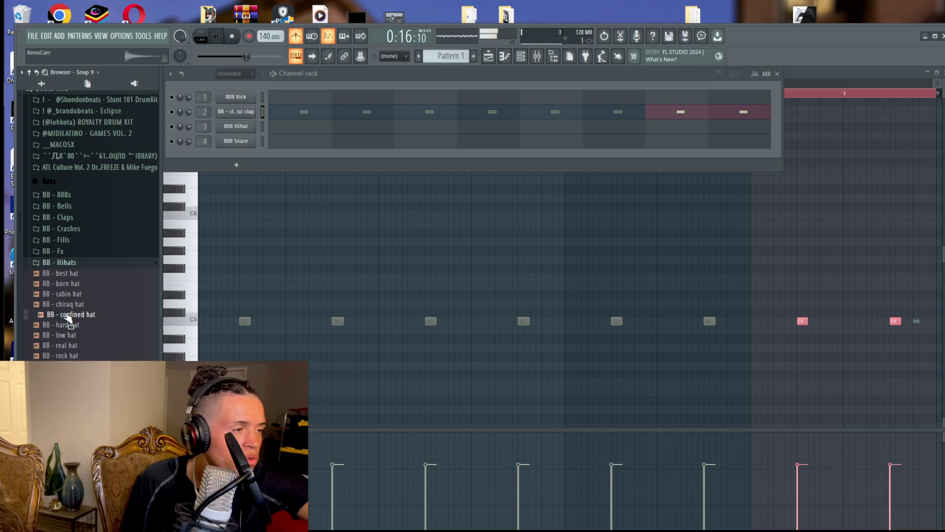
drag(67, 318, 236, 126)
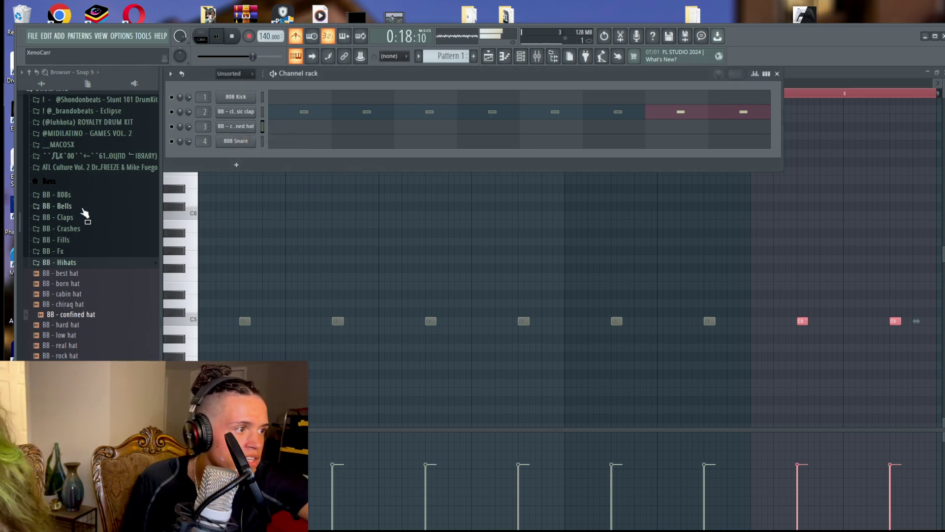
scroll(69, 246, up, 1)
click(86, 271)
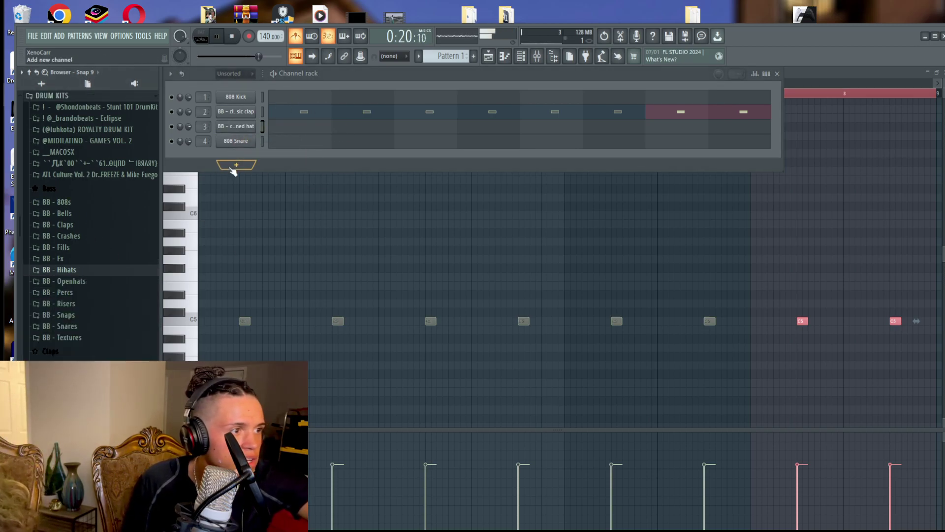
Add a ZENOLOGY instrument channel and route it to mixer track 5.
click(237, 164)
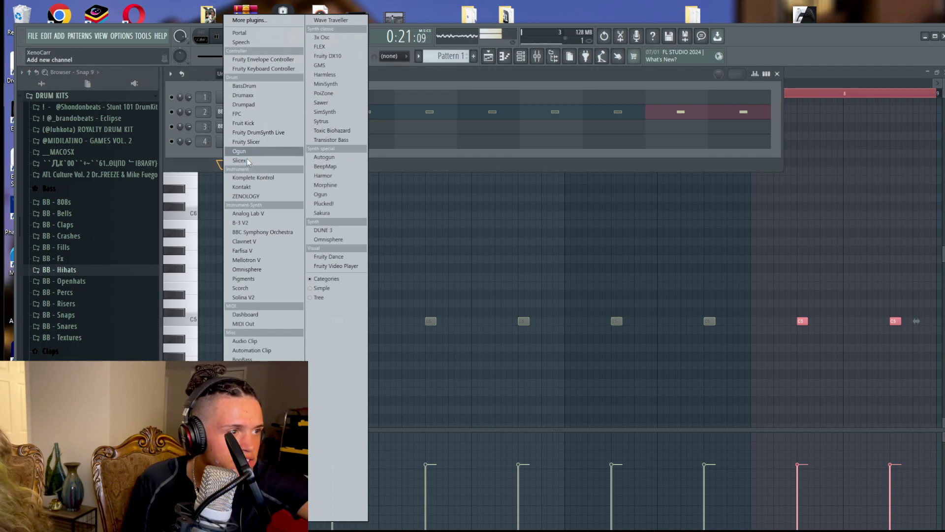
click(269, 197)
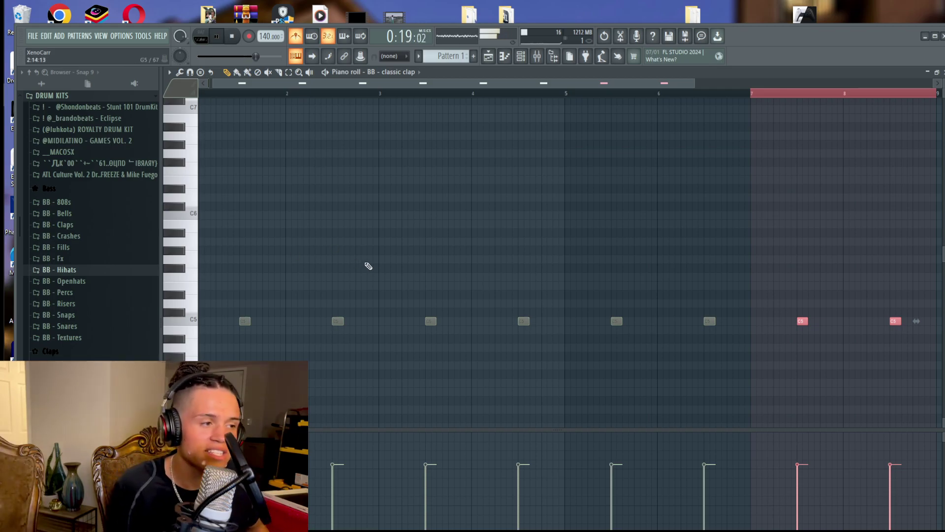
key(F6)
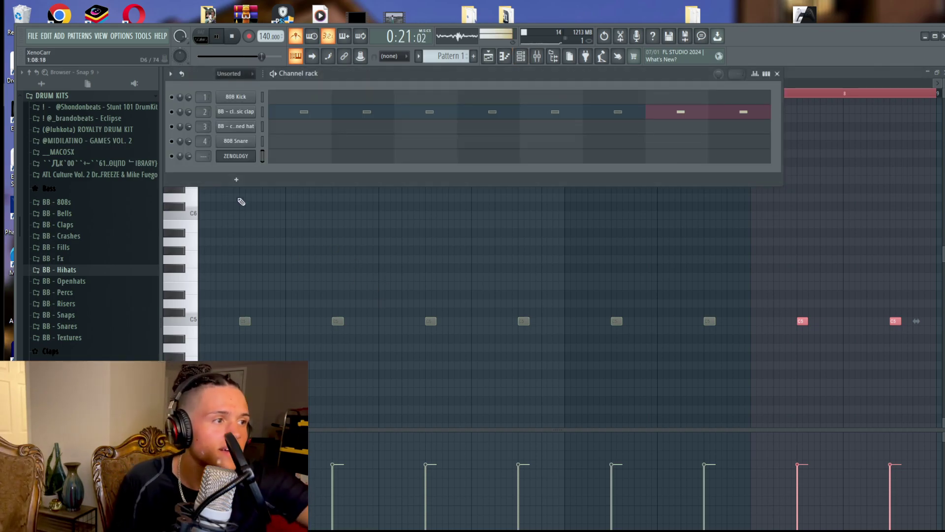
drag(205, 156, 206, 147)
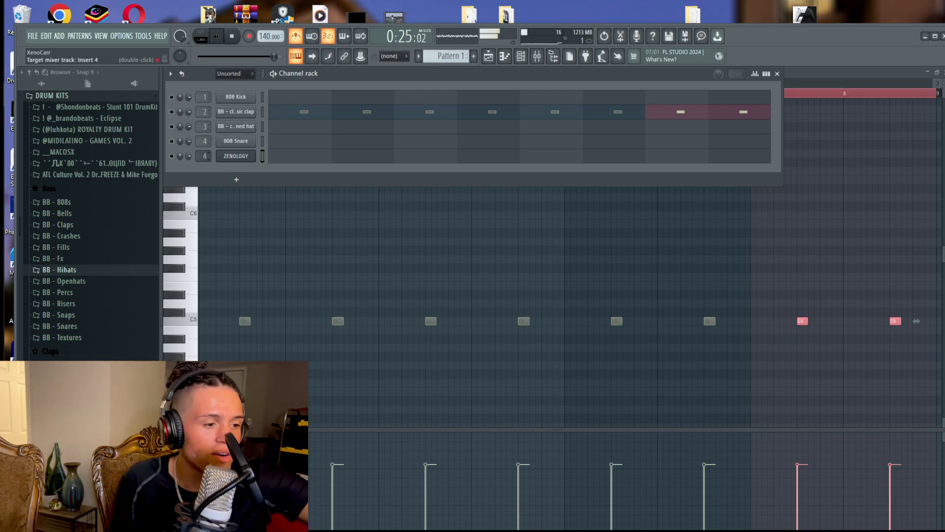
drag(205, 157, 206, 159)
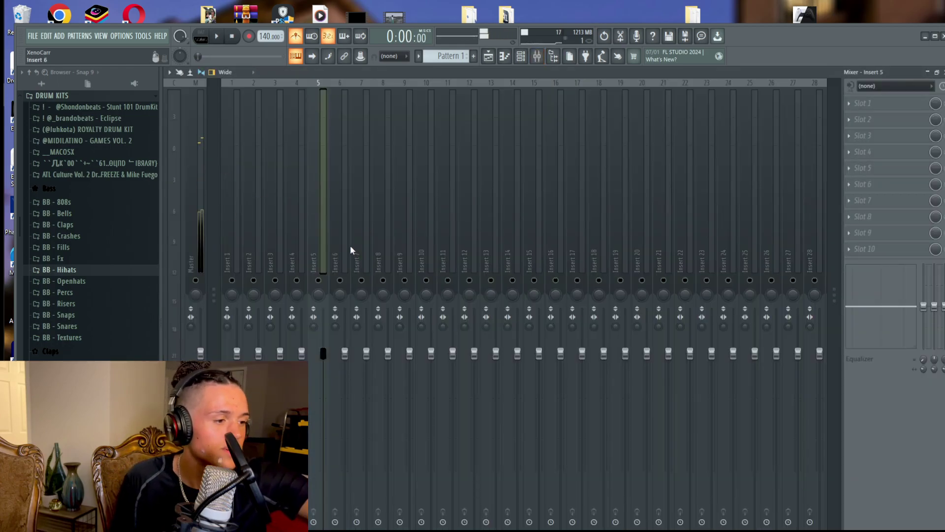
key(F5)
key(F6)
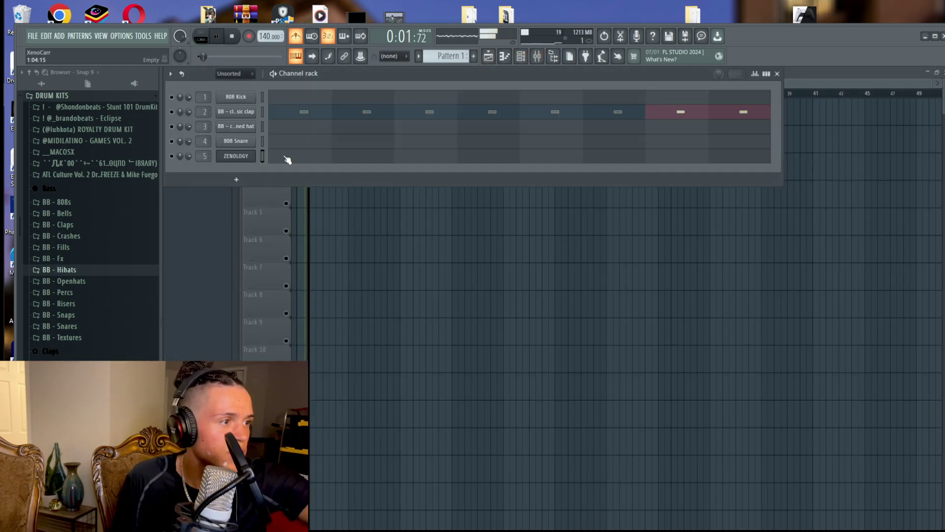
Load the VlVaVcCb SRX preset from the EXZ007 Orchestra bank in ZENOLOGY.
key(F7)
key(F6)
click(246, 157)
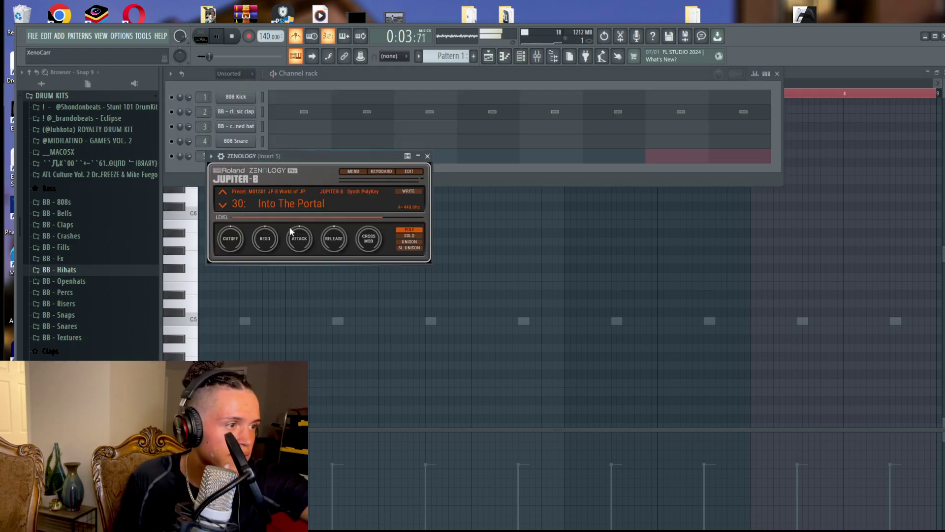
click(272, 207)
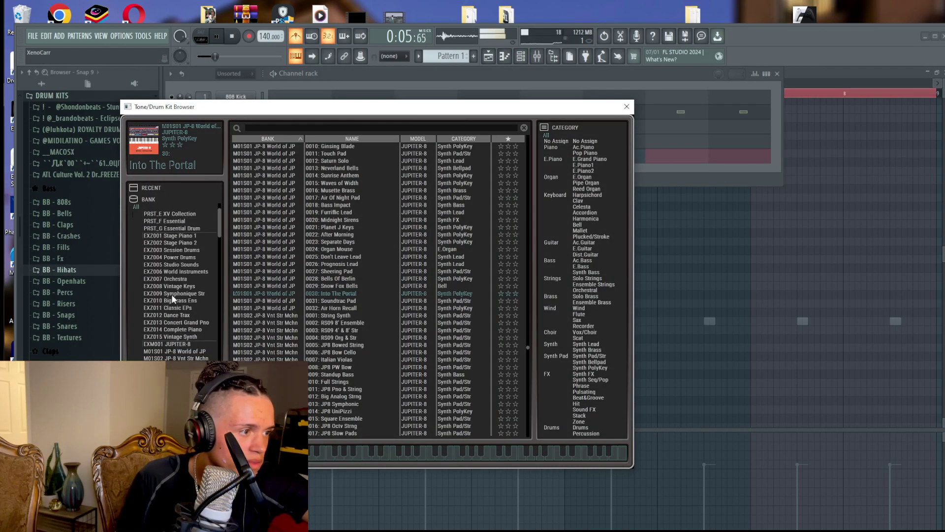
click(171, 294)
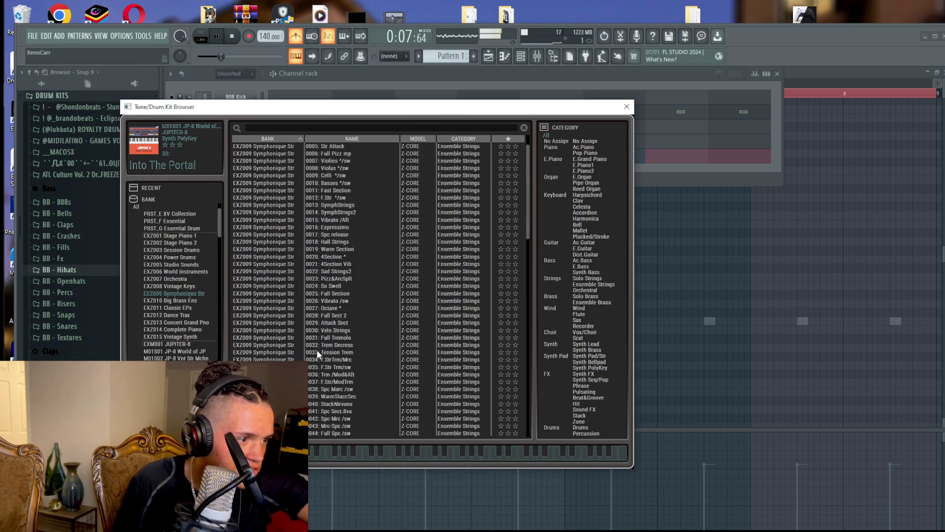
click(179, 278)
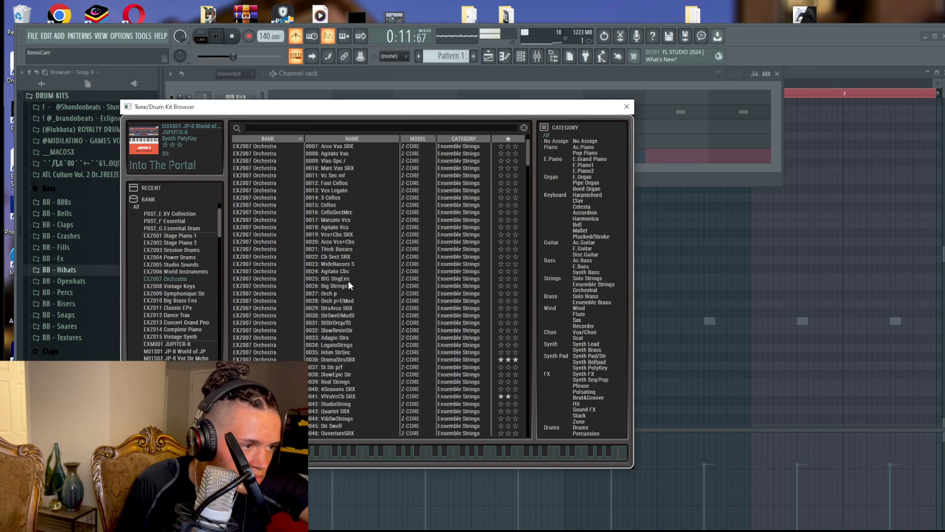
scroll(340, 315, down, 2)
click(335, 351)
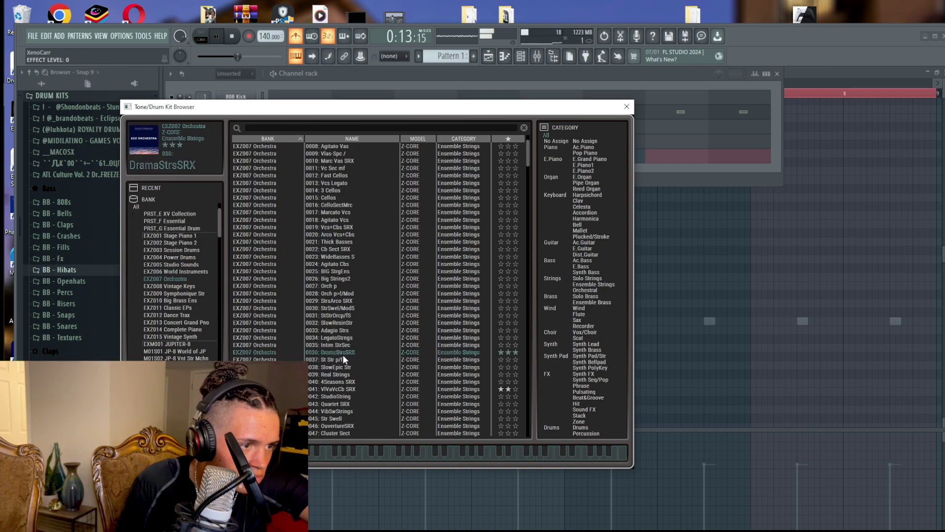
click(344, 389)
click(626, 106)
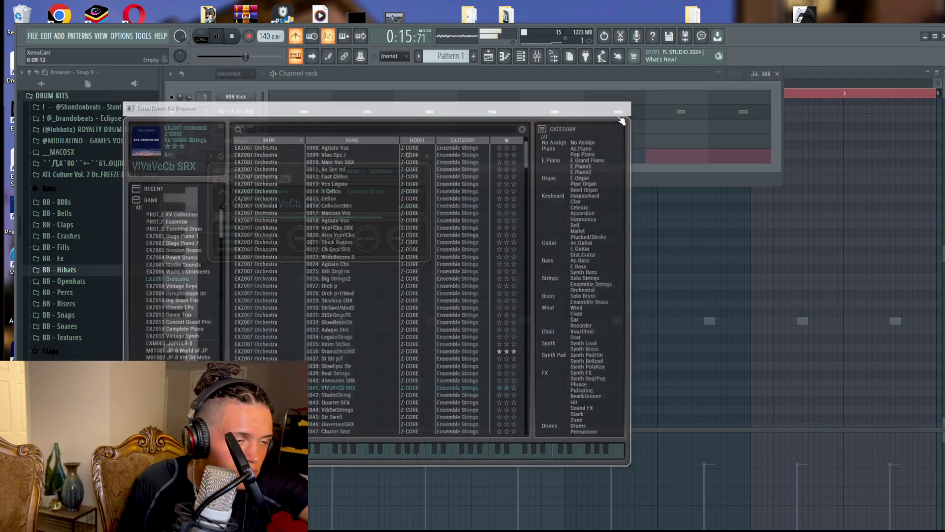
key(space)
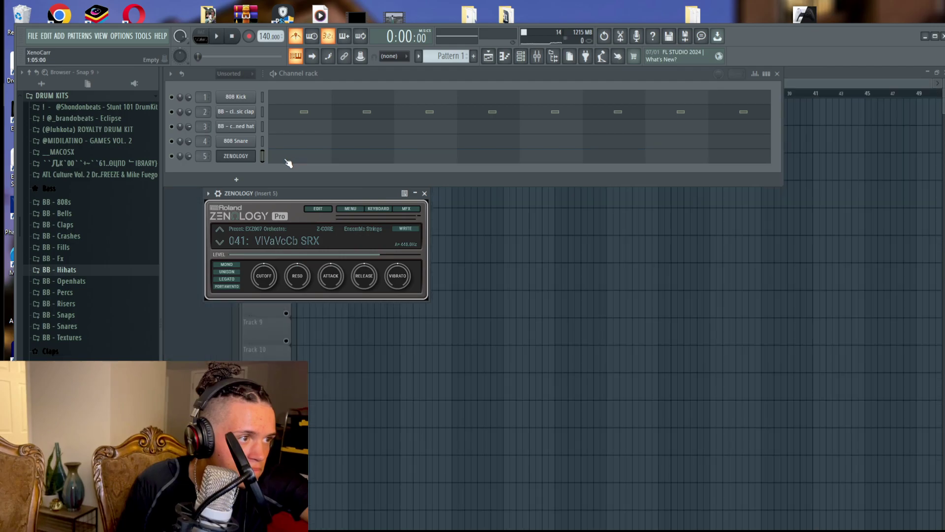
Place a G6 note on the third beat of bar 1 in ZENOLOGY's piano roll.
click(281, 157)
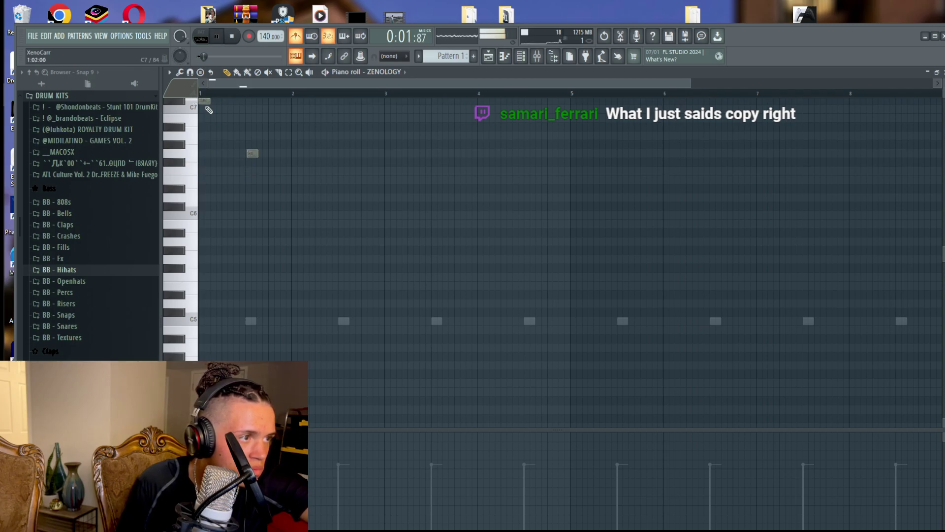
scroll(204, 101, up, 1)
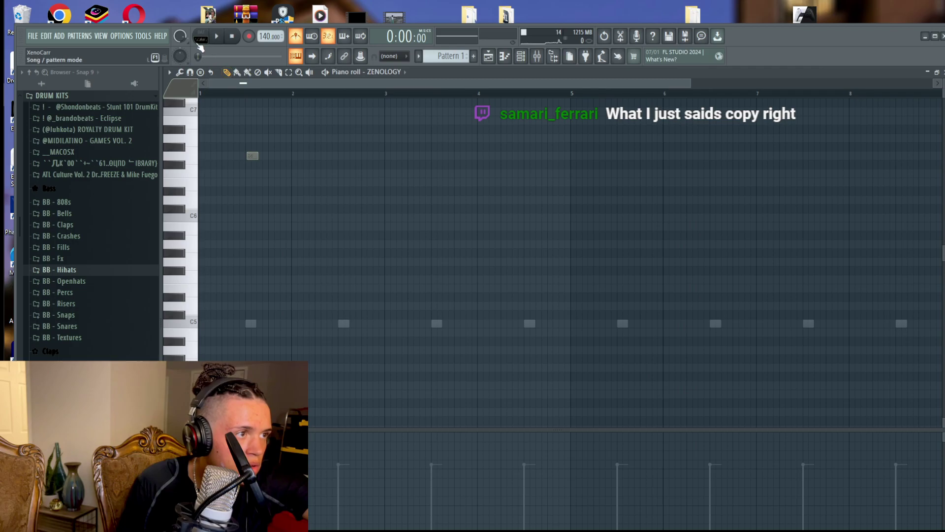
Switch to pattern mode and, with all channels listed, place a C5 note at the start of bar 1 for the 25 Arrival channel.
key(F6)
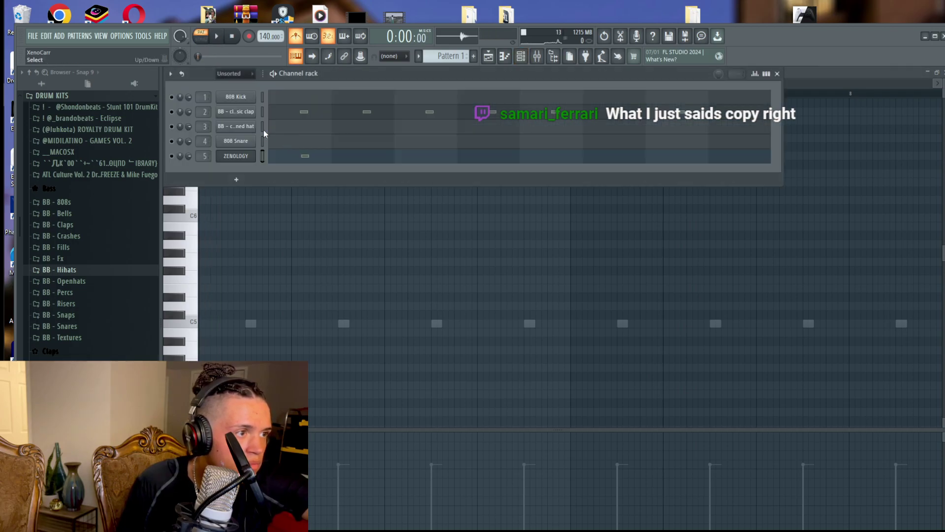
click(233, 84)
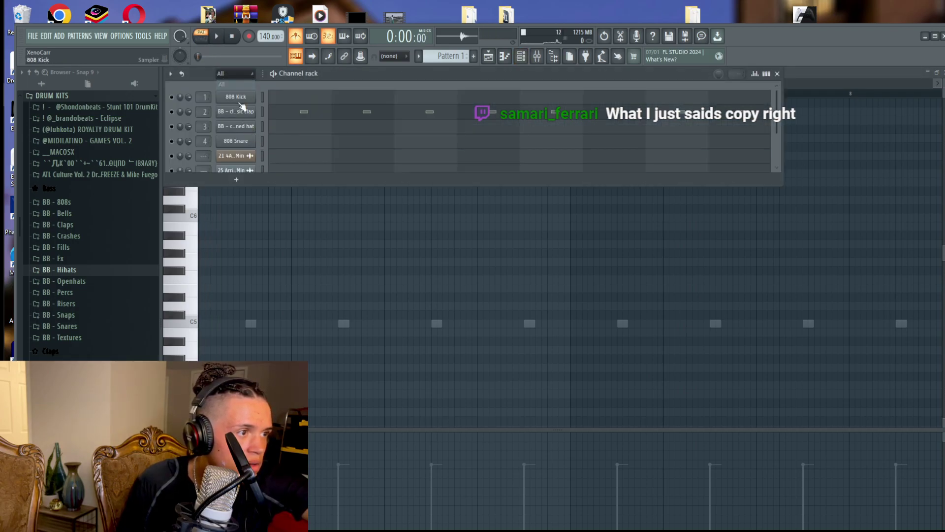
scroll(247, 158, down, 2)
scroll(258, 155, up, 2)
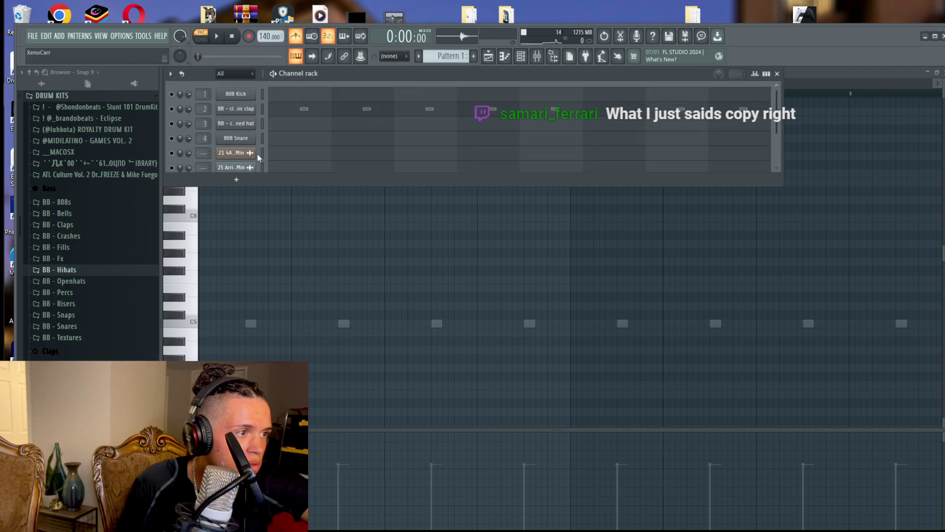
scroll(246, 123, down, 2)
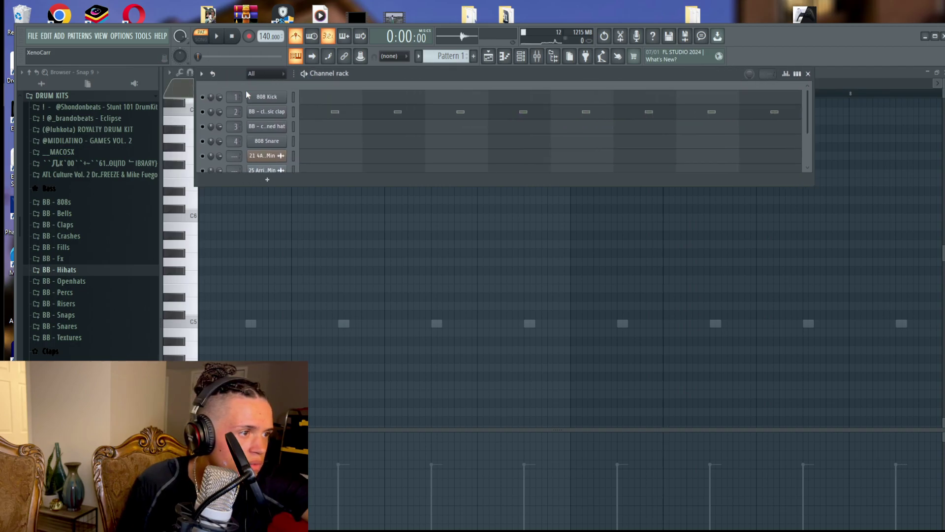
click(310, 142)
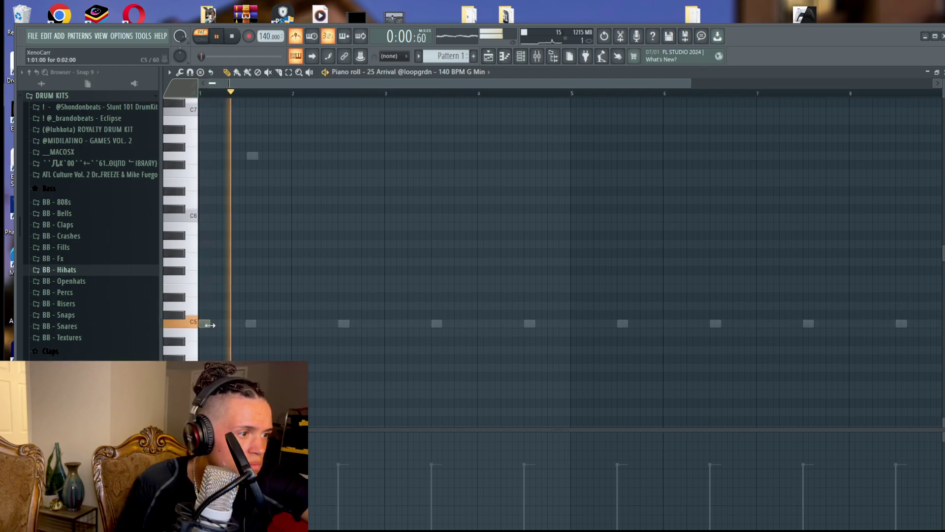
key(F6)
key(space)
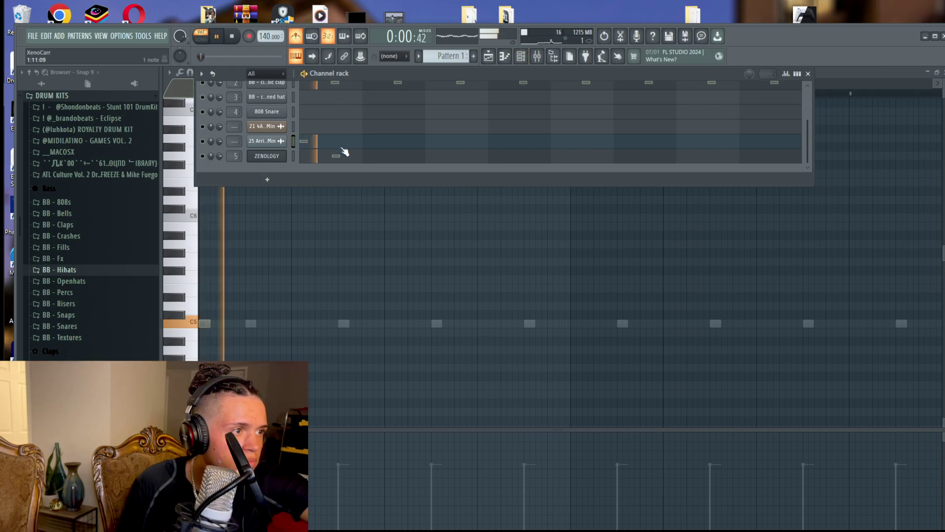
In ZENOLOGY's piano roll, lengthen the G6 note so it ends just past the second beat of bar 2.
click(335, 154)
key(F7)
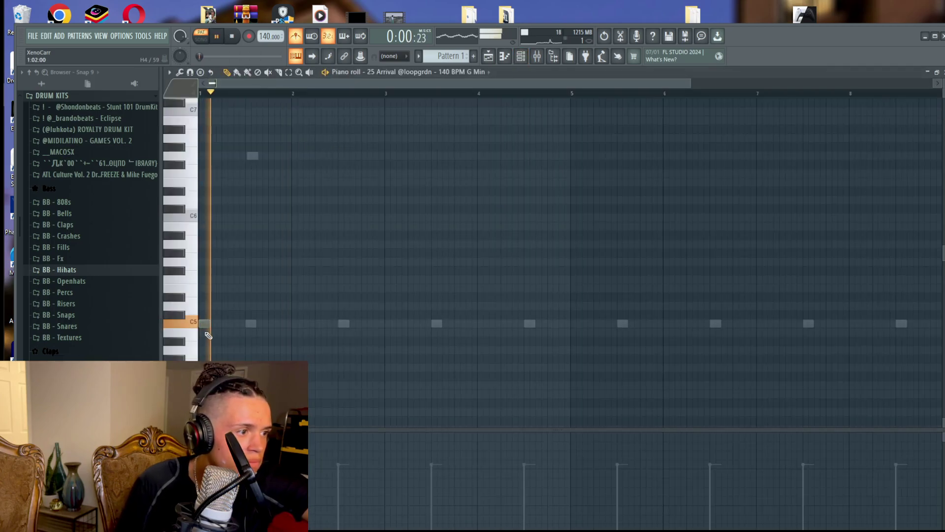
key(F6)
key(F6)
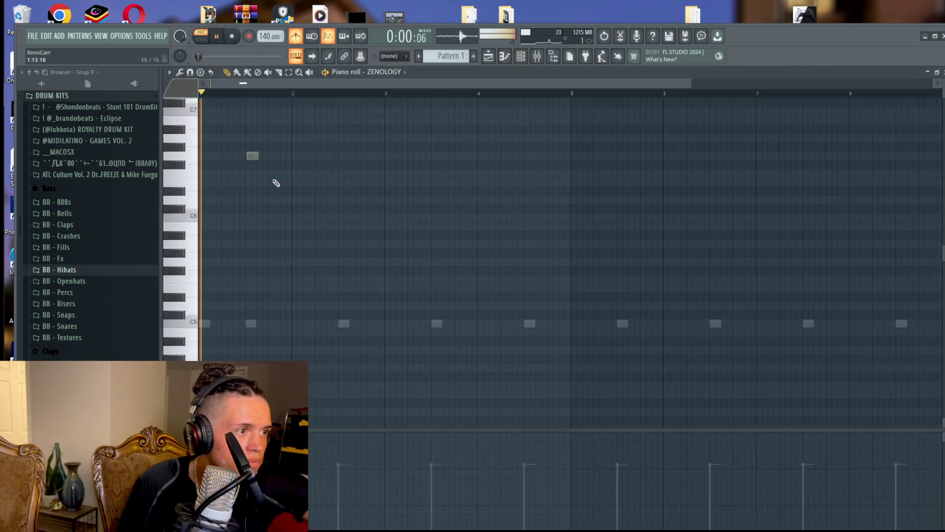
key(space)
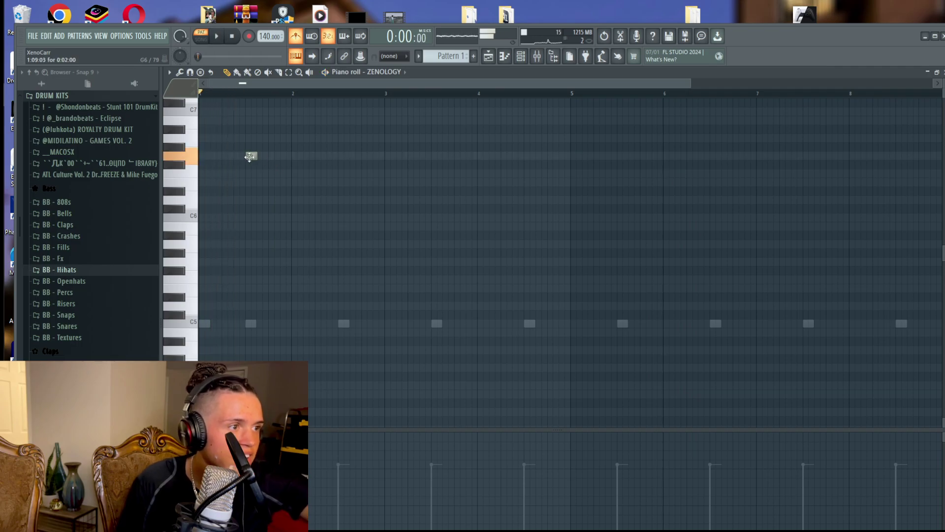
scroll(248, 166, up, 5)
click(248, 157)
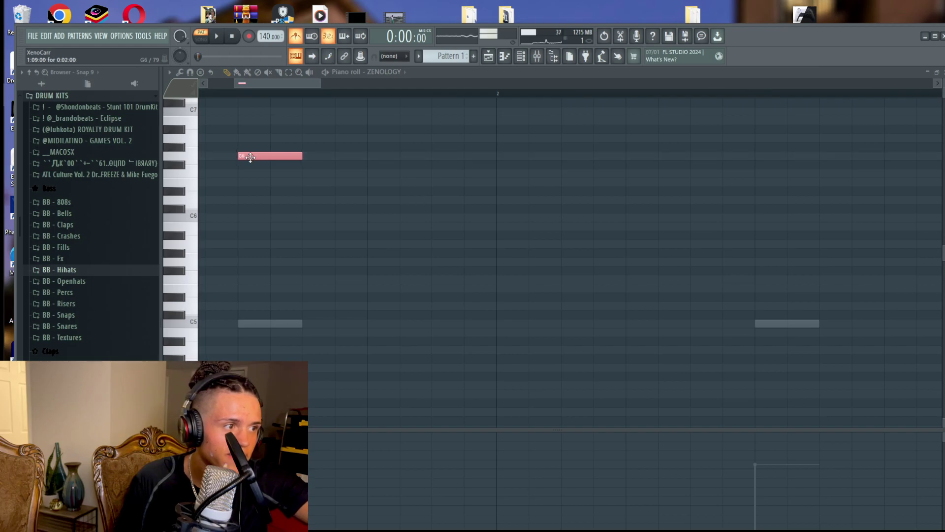
drag(301, 157, 659, 173)
scroll(574, 157, down, 8)
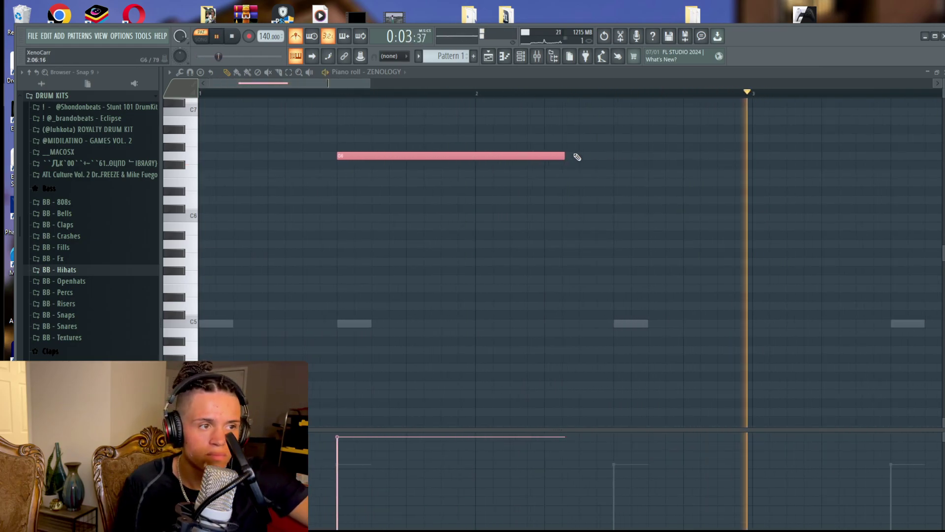
Place a C7 note at the start of bar 4 in the ZENOLOGY part and play the pattern.
key(space)
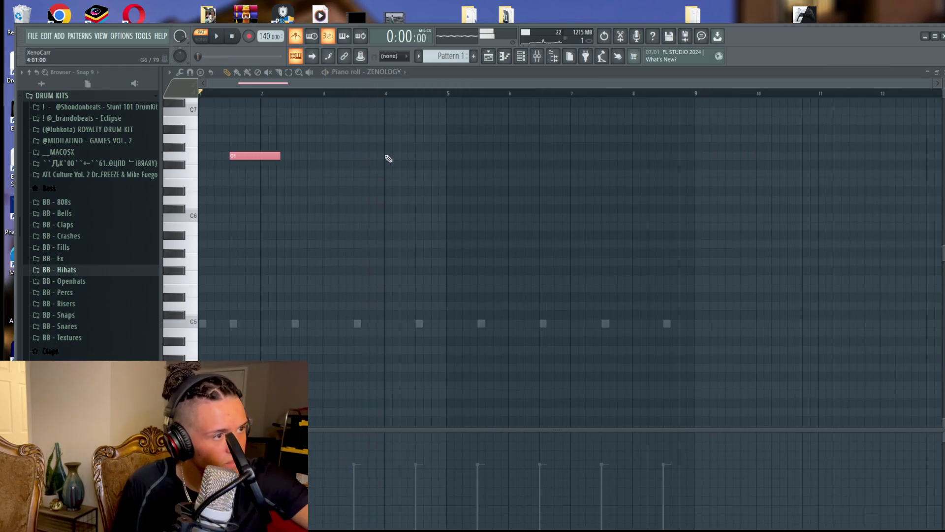
click(386, 113)
key(space)
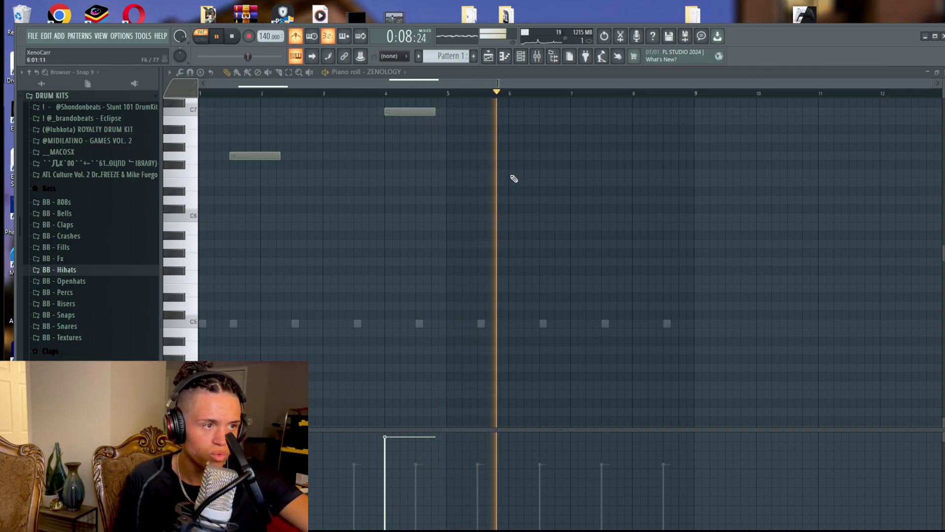
Place a D6 note at the start of bar 6 and a C6 note at the start of bar 7, and play the pattern.
key(space)
drag(510, 150, 510, 205)
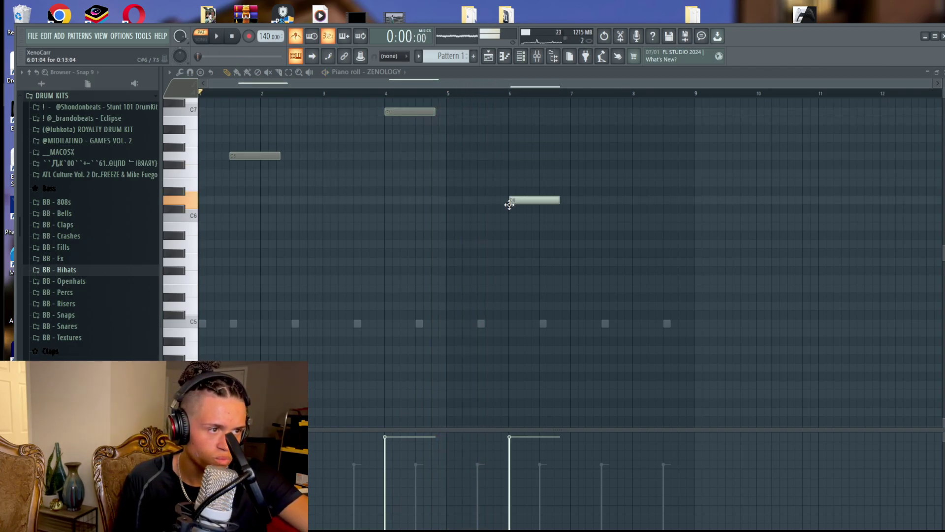
click(569, 218)
key(space)
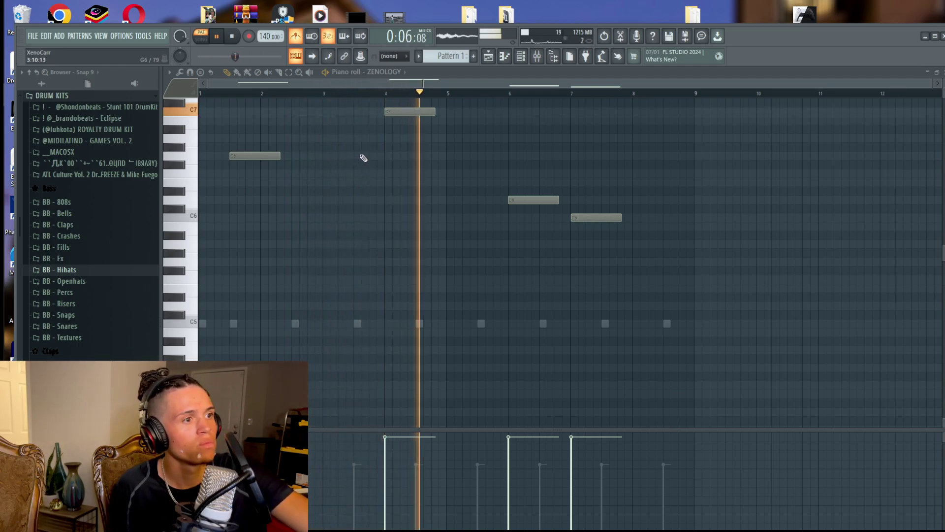
Place a D6 note at the start of bar 5 and delete the notes at bars 6 and 7.
key(space)
click(449, 174)
drag(448, 181, 445, 204)
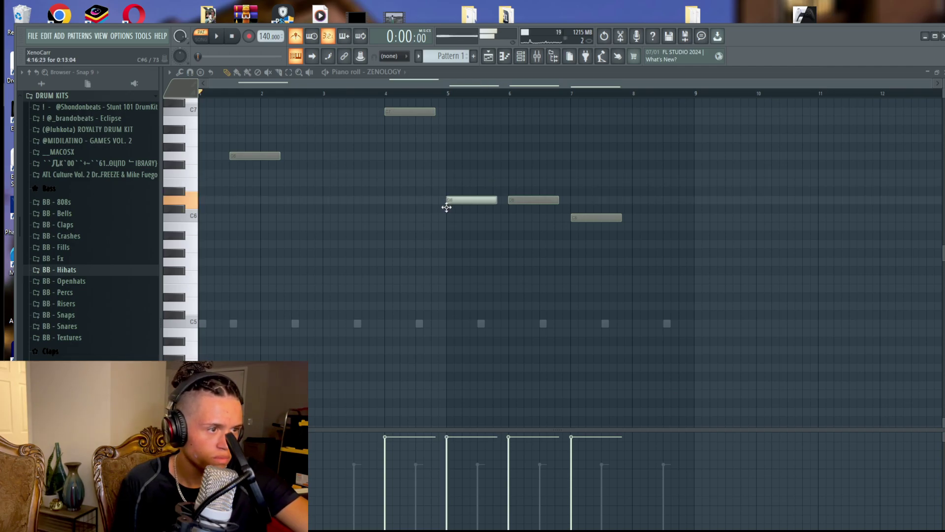
right_click(544, 201)
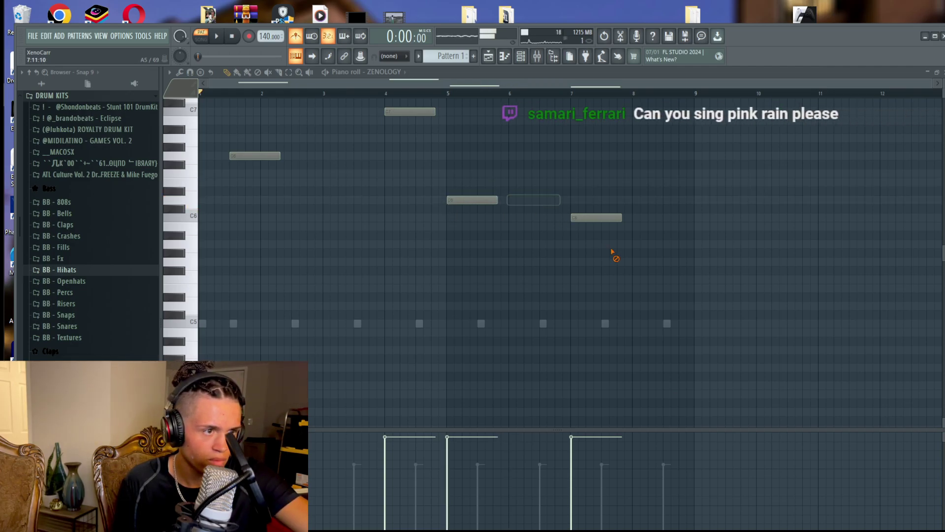
right_click(584, 216)
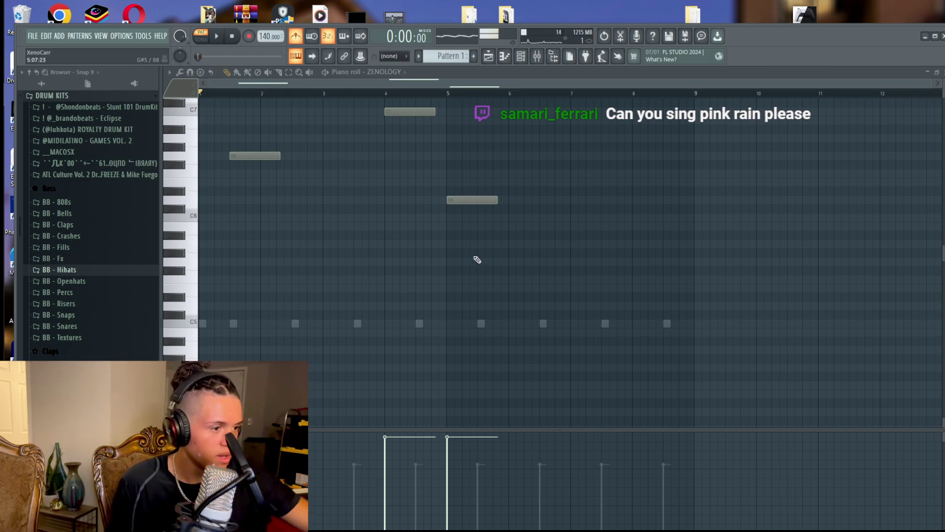
Open the piano roll of the 25 Arrival channel in Pattern 1 and delete its C5 note at the start of bar 1.
key(F5)
click(305, 143)
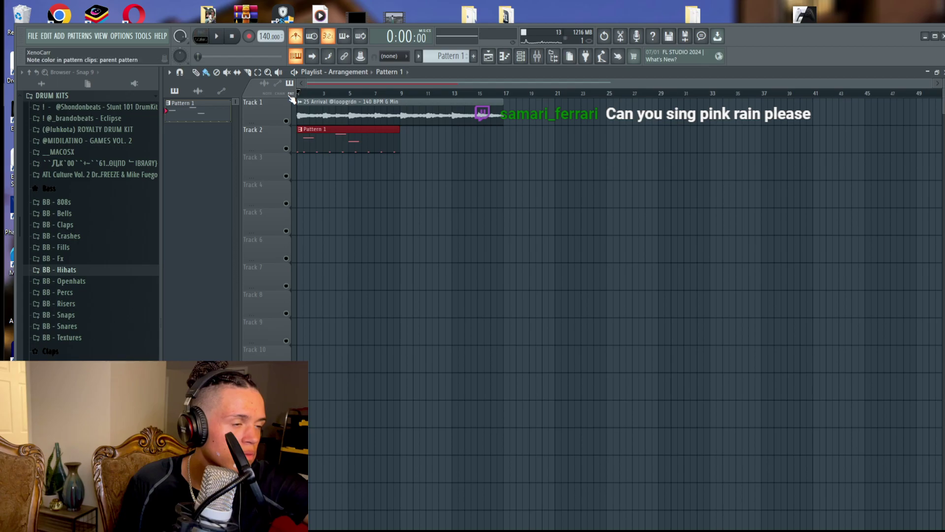
double_click(309, 147)
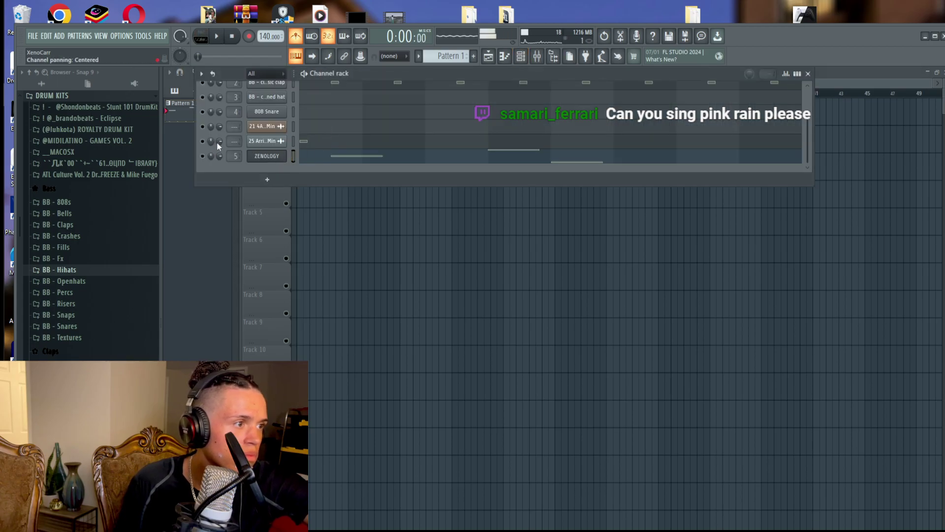
click(317, 139)
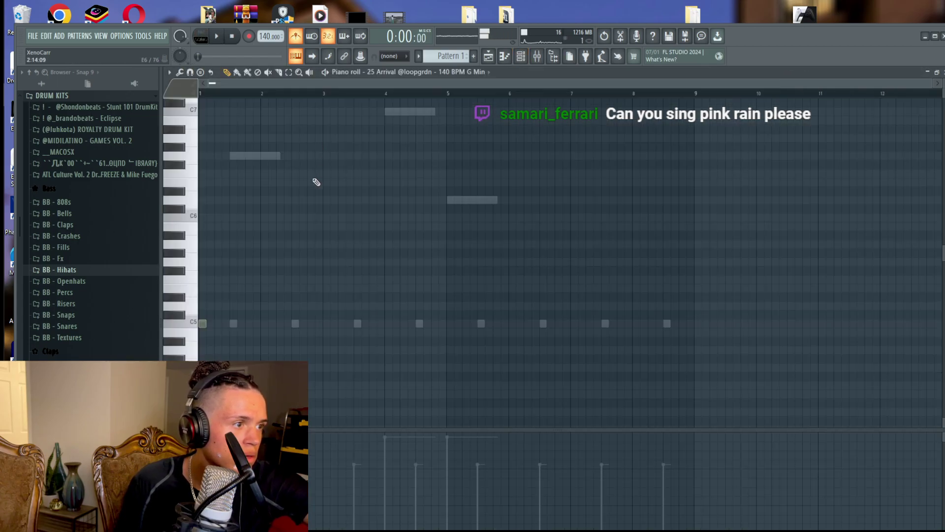
right_click(212, 322)
Return to ZENOLOGY's piano roll and listen to the opening bars from the start.
key(F6)
key(F5)
key(space)
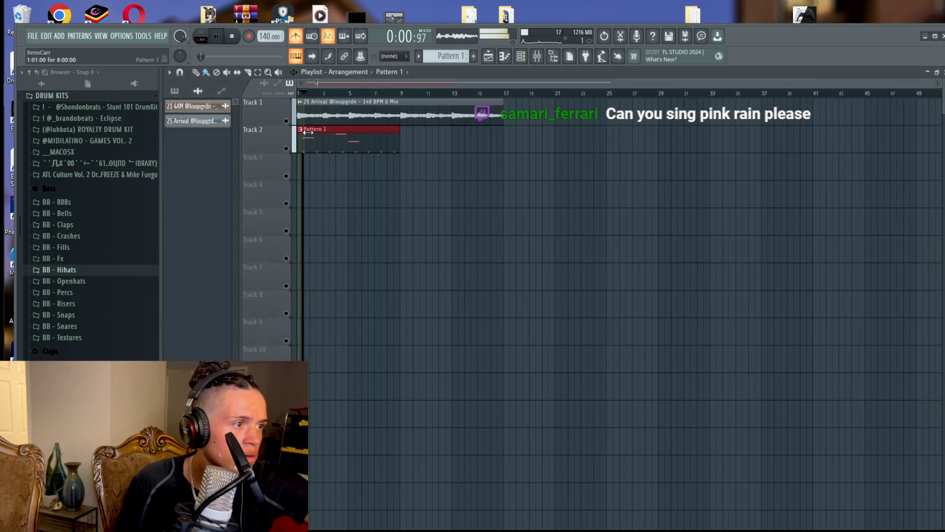
key(F6)
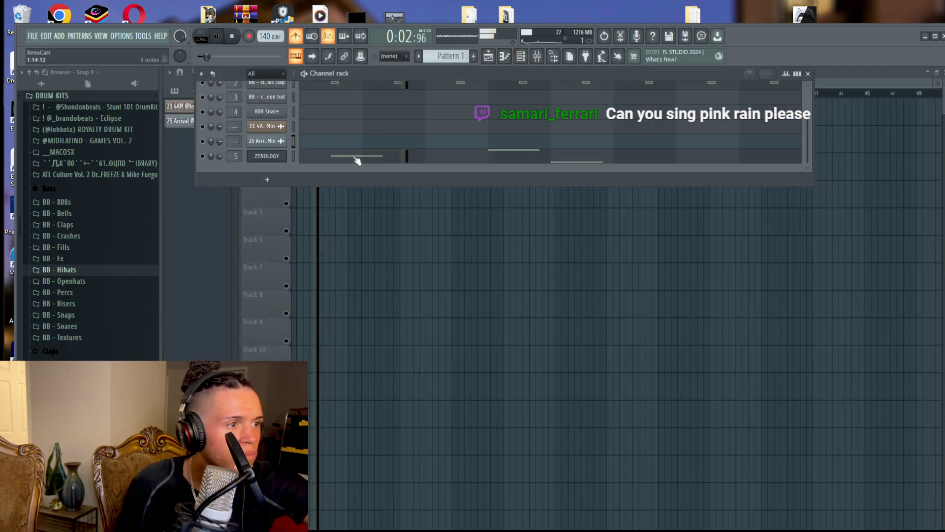
click(355, 158)
key(space)
key(space)
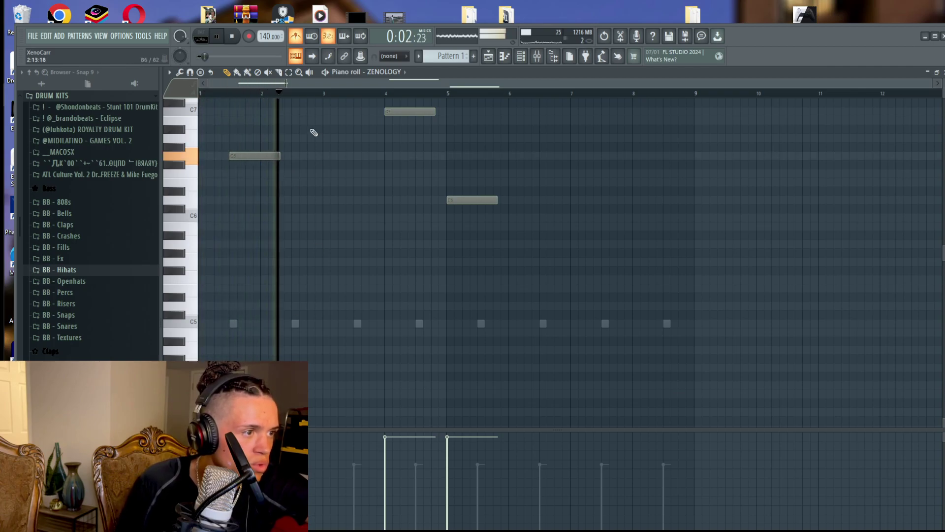
key(space)
key(space)
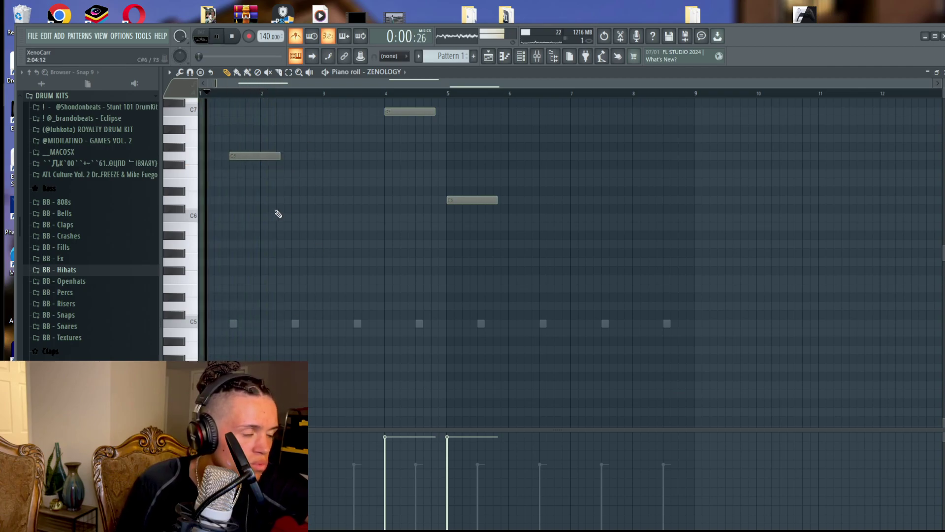
Place a D6 note on the third beat of bar 2 in the ZENOLOGY part and play it back.
click(294, 191)
key(space)
mouse_move(292, 191)
mouse_down()
mouse_move(292, 204)
mouse_move(293, 195)
mouse_up()
key(space)
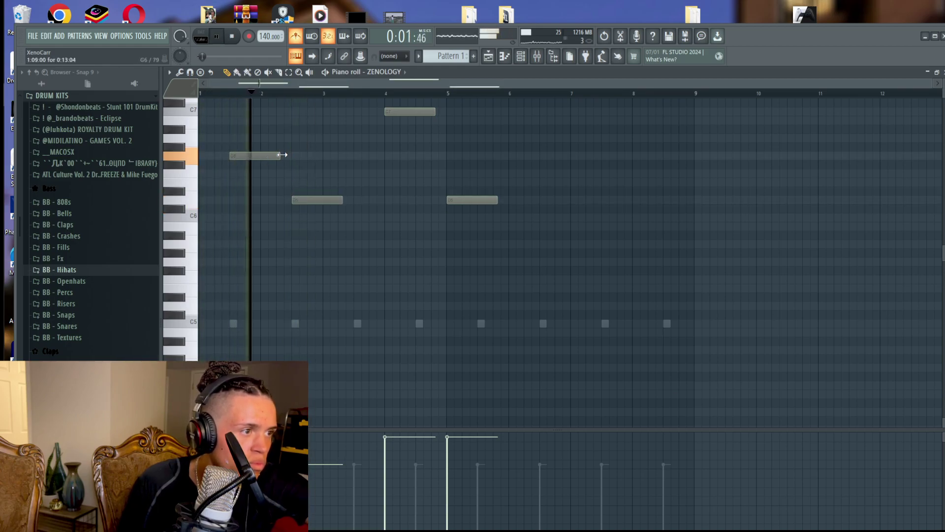
key(space)
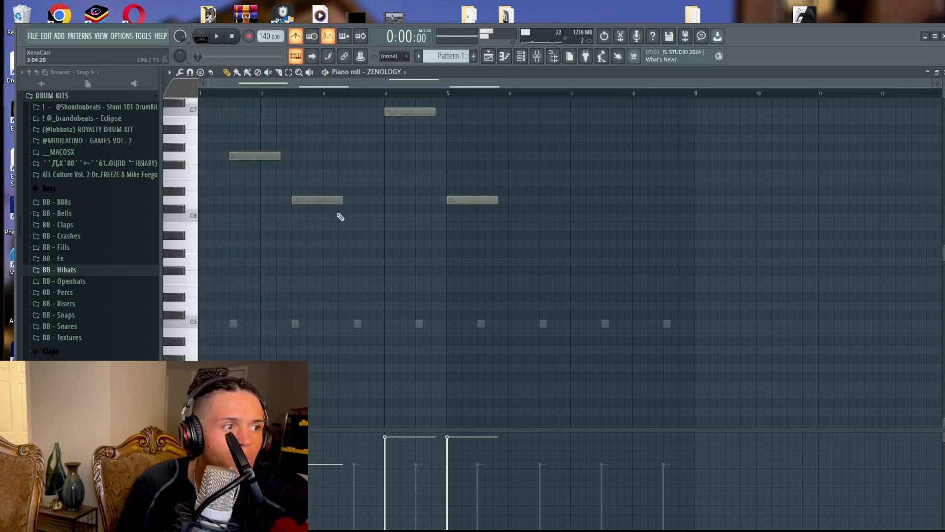
Place a C6 note at bar 3, shorten the preceding D6 to end there, and raise the velocity of both notes.
click(324, 219)
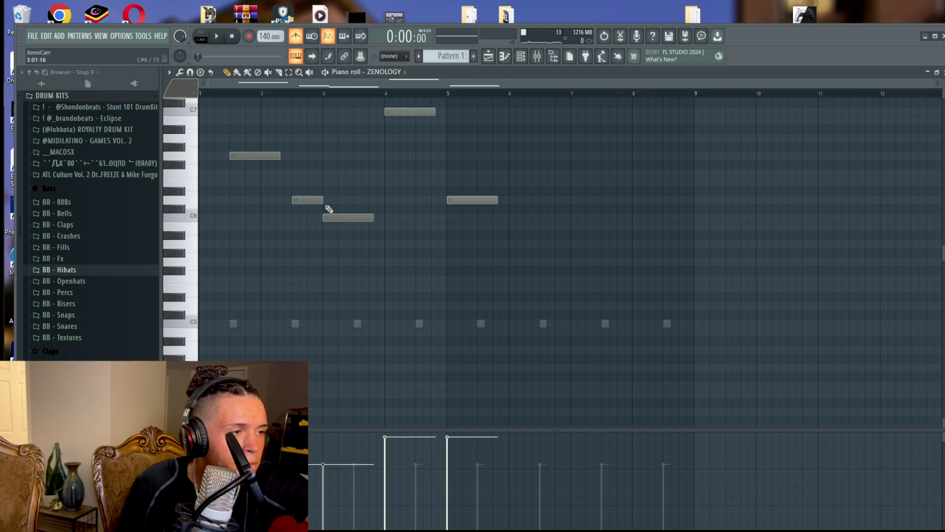
key(space)
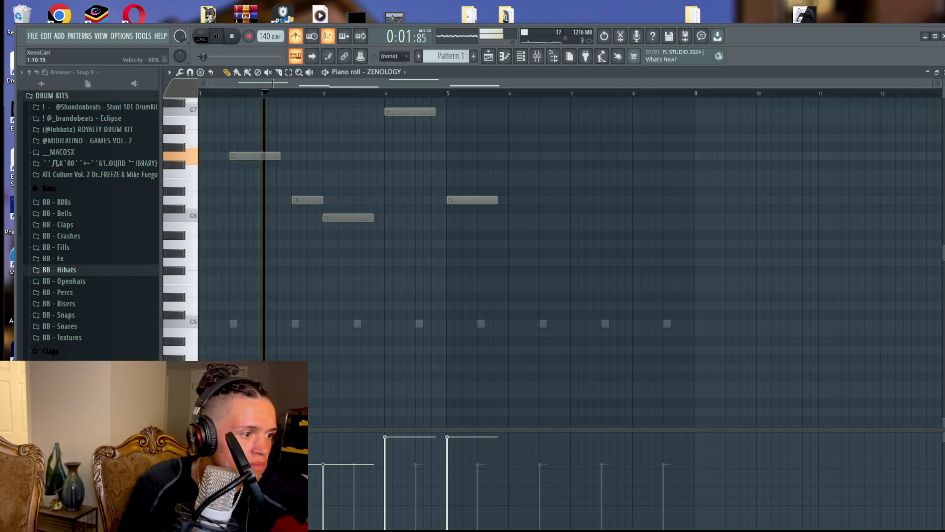
click(323, 449)
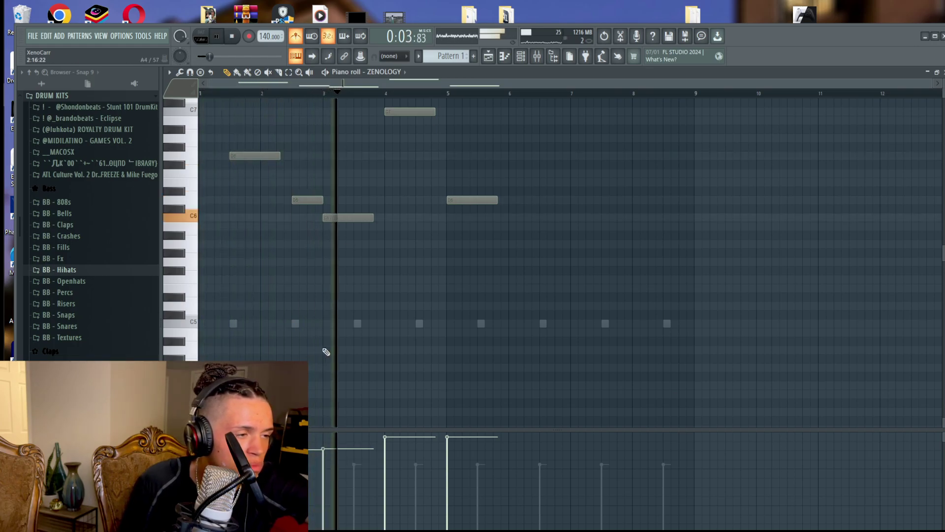
Place F6 on beat 4 of bar 3, D6 and C6 on beats 1 and 3 of bar 4, and replace bar 5's D6 with G5.
key(space)
click(370, 173)
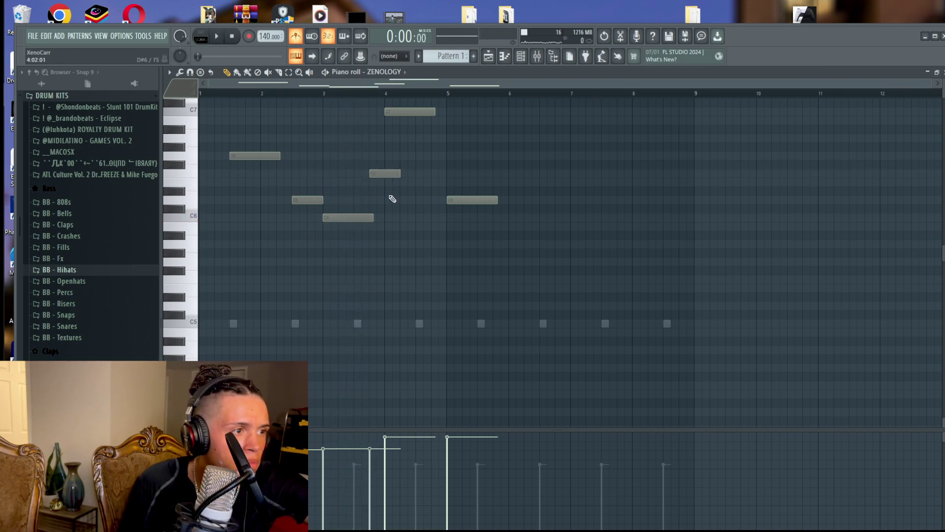
mouse_move(389, 200)
mouse_down()
mouse_move(392, 216)
mouse_move(384, 194)
mouse_up()
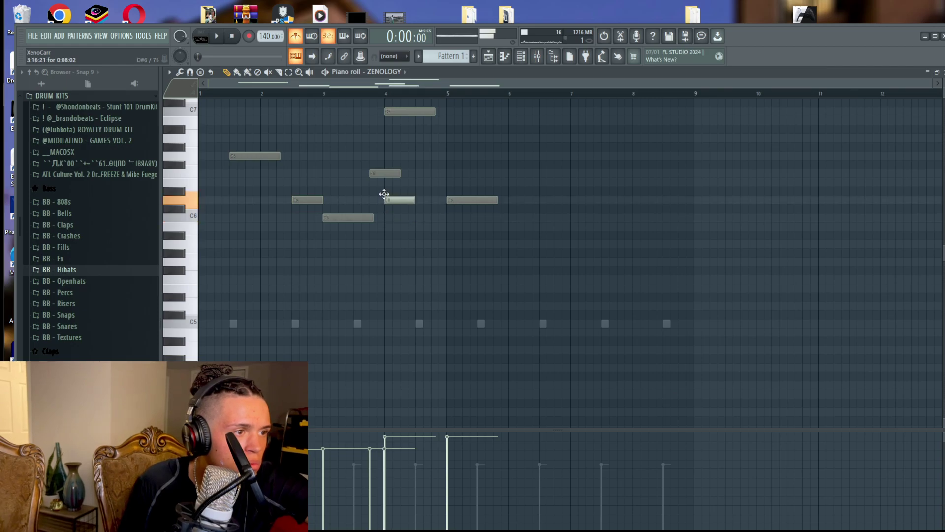
drag(421, 239, 417, 218)
mouse_move(436, 252)
mouse_down()
mouse_move(428, 276)
mouse_move(431, 263)
mouse_move(448, 263)
mouse_up()
right_click(489, 200)
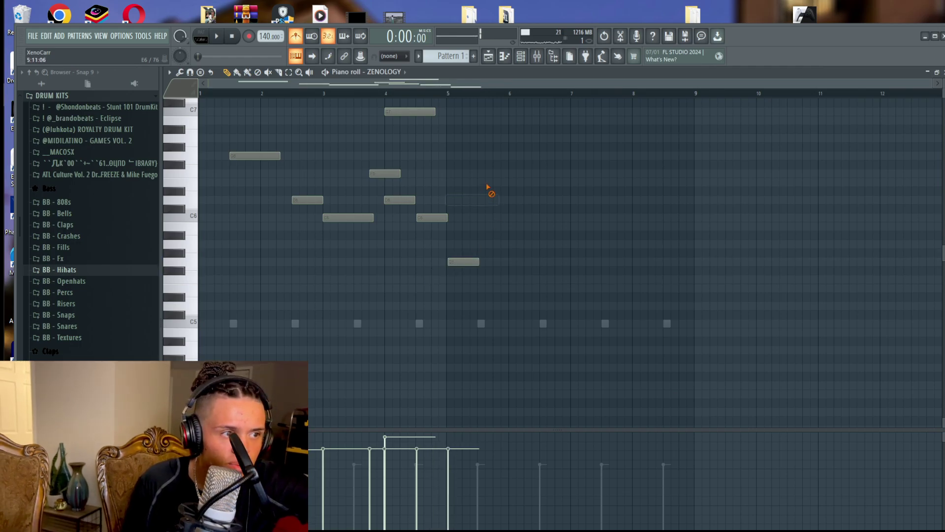
Delete the C7 note at bar 4 and trim the F6 and C6 notes to end where the following notes start.
key(space)
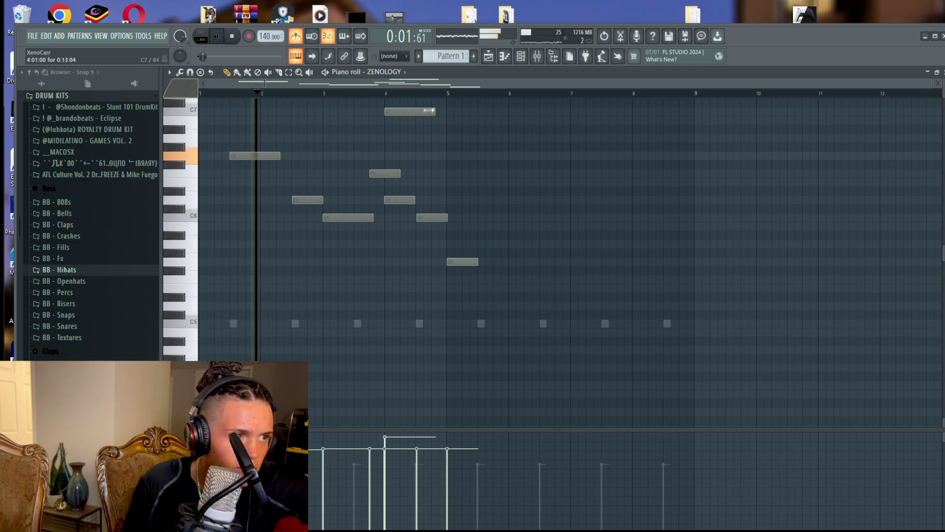
right_click(408, 112)
scroll(394, 175, up, 2)
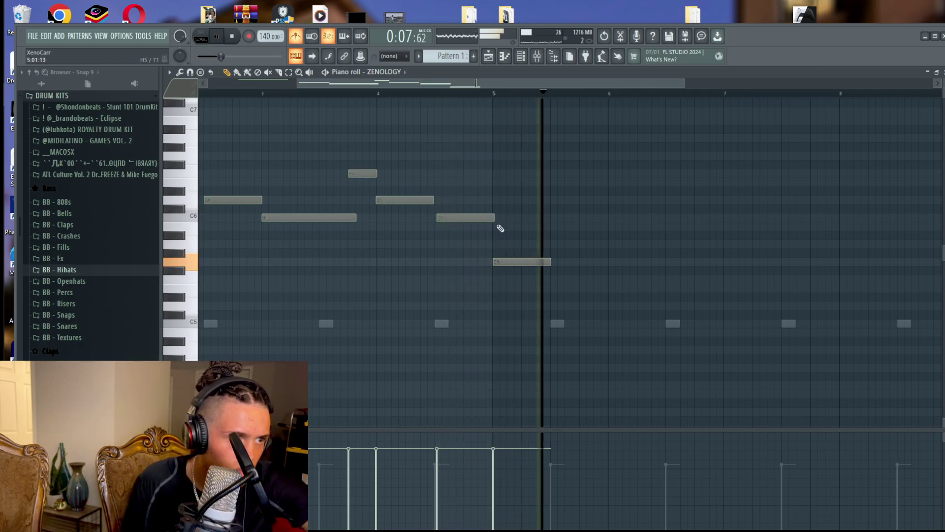
drag(495, 217, 492, 217)
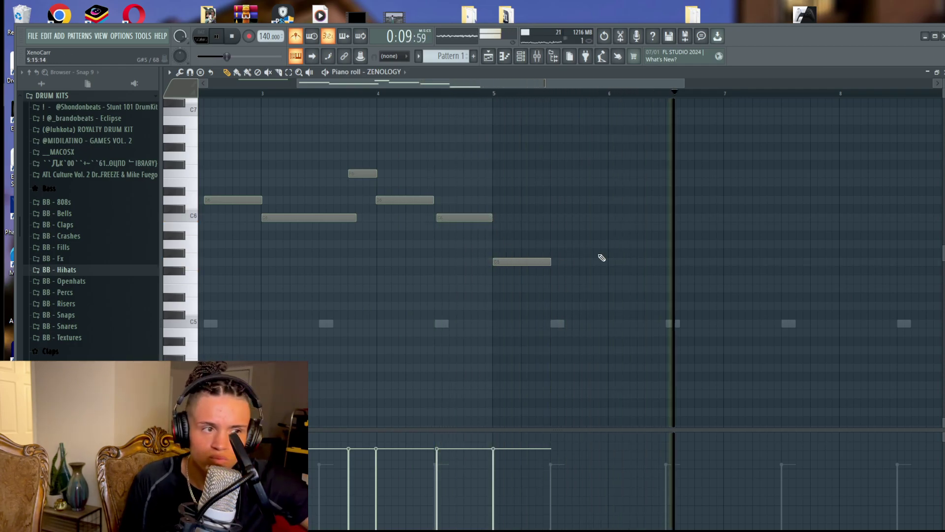
Add a descending run of half-bar notes: G5 and F5 on beats 1 and 3 of bar 7, D5 and C5 on beats 1 and 3 of bar 8.
scroll(590, 266, down, 2)
key(space)
click(573, 262)
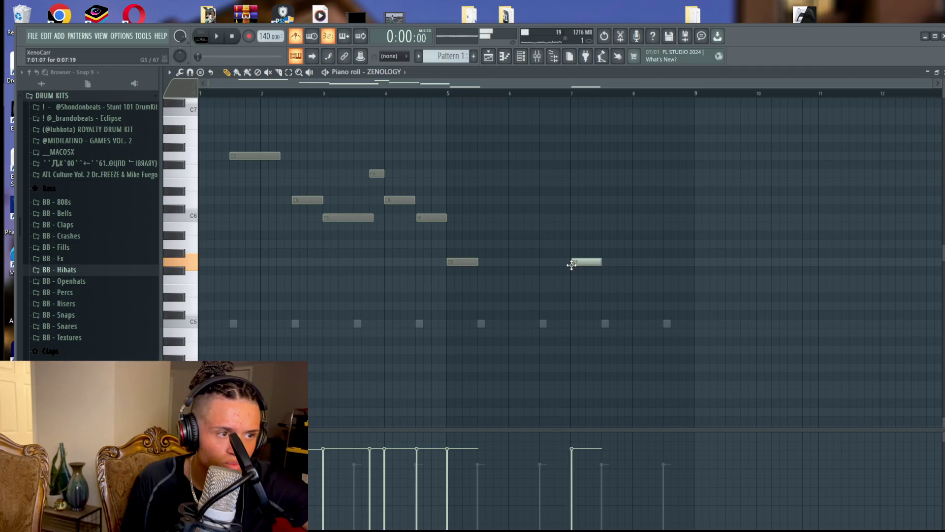
drag(607, 274, 604, 282)
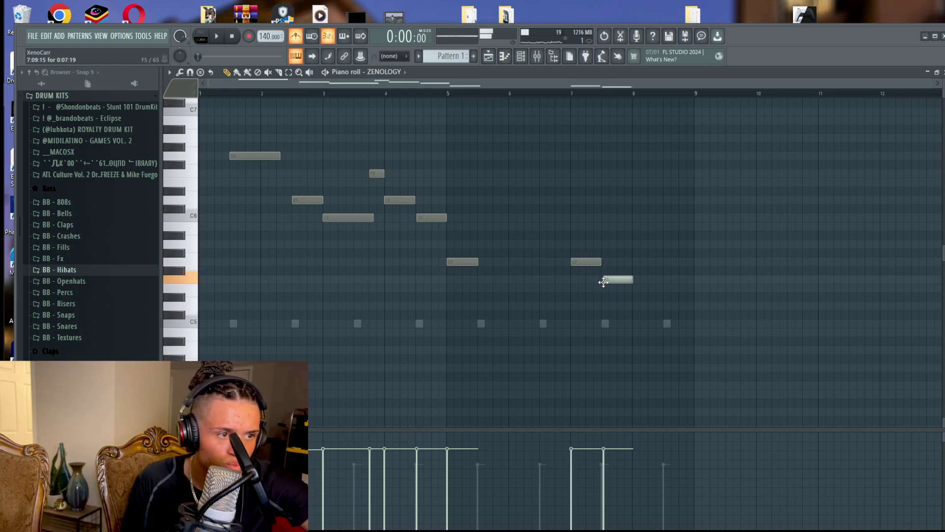
click(633, 307)
key(space)
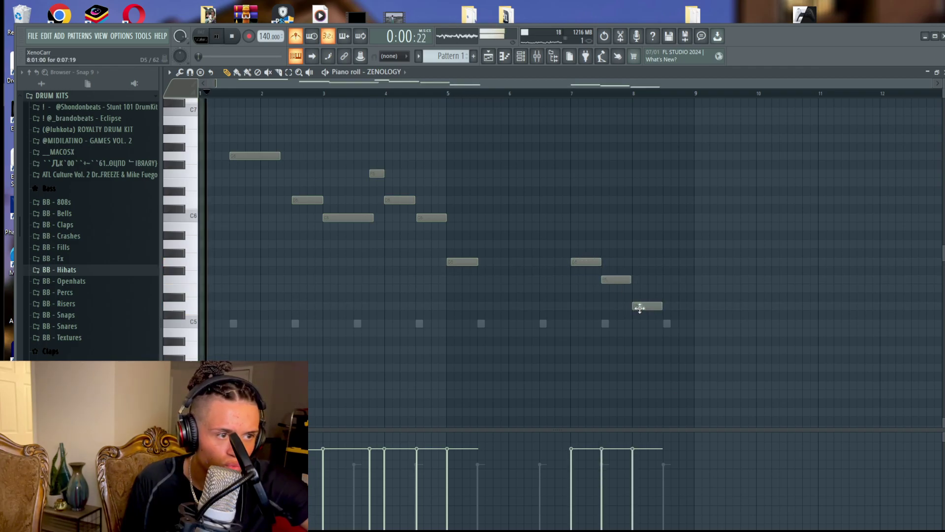
click(666, 324)
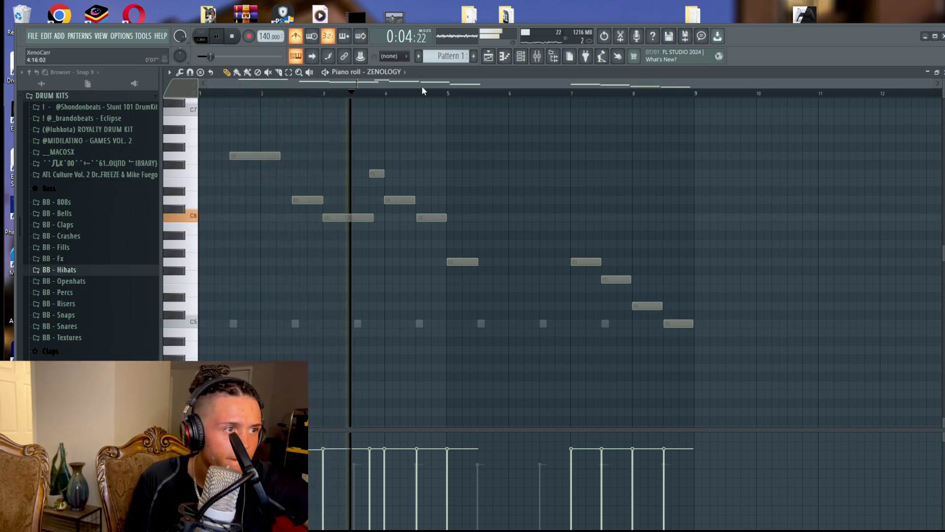
Extend the G5 and F5 notes in bar 7 so each ends exactly where the next note starts.
drag(422, 86, 583, 306)
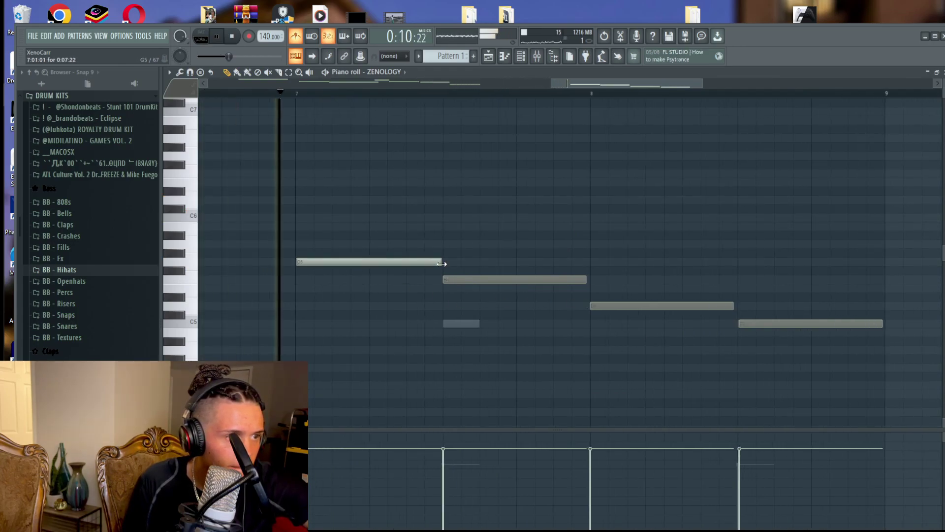
scroll(648, 302, down, 1)
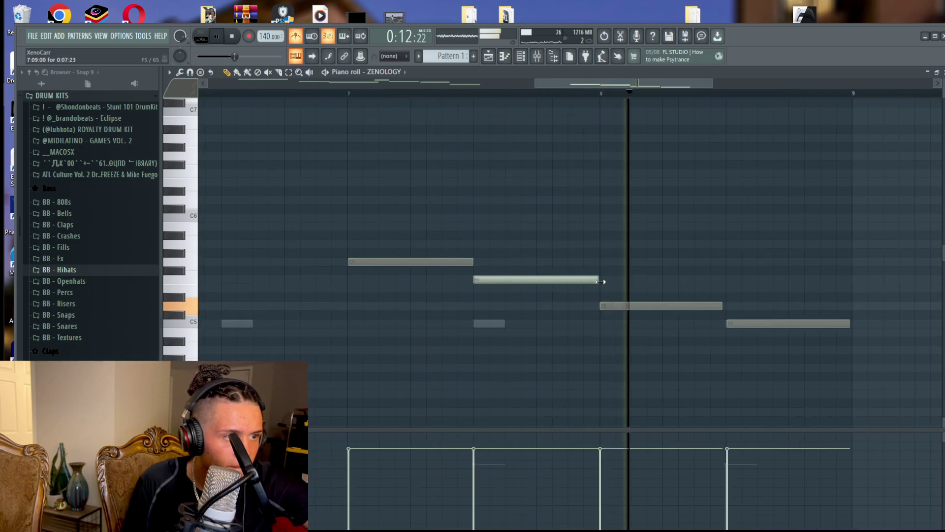
key(space)
Move the F5 note to the second beat of bar 7 and the D5 note to its third beat.
drag(516, 279, 470, 280)
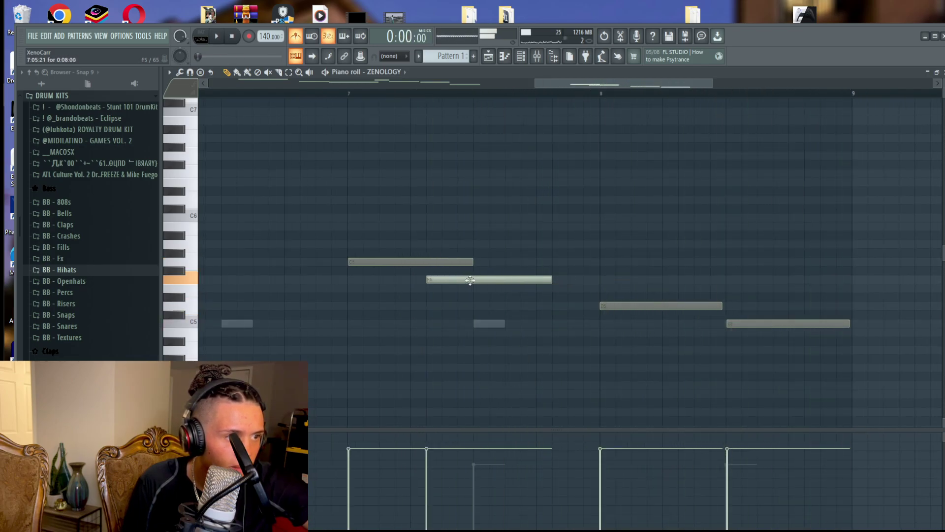
drag(628, 305, 505, 308)
scroll(615, 318, down, 2)
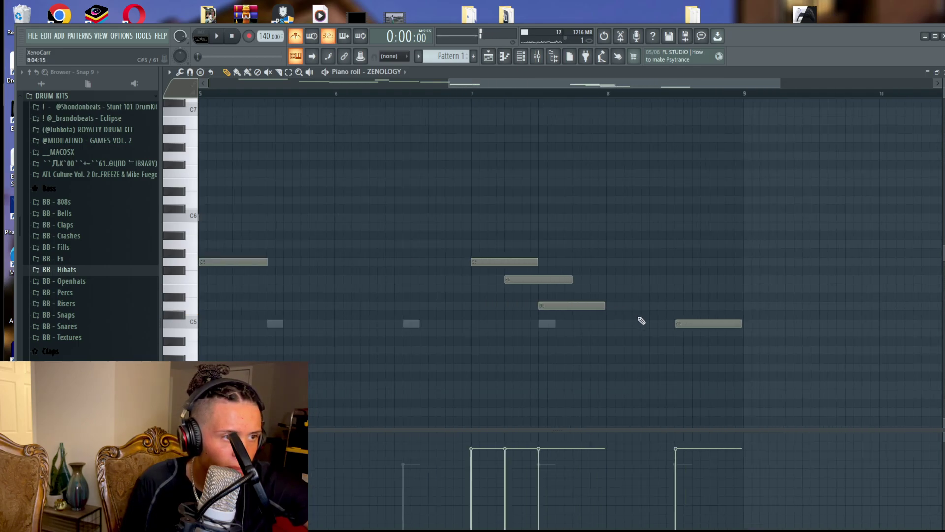
Move the C5 note to the start of bar 8 and shorten the G5 and F5 notes in bar 7 to one beat each.
drag(696, 323, 436, 267)
key(space)
scroll(593, 339, up, 2)
Extend the D5 note in bar 7 to the start of bar 8, align the C5 note with that bar line, and play the pattern.
click(593, 287)
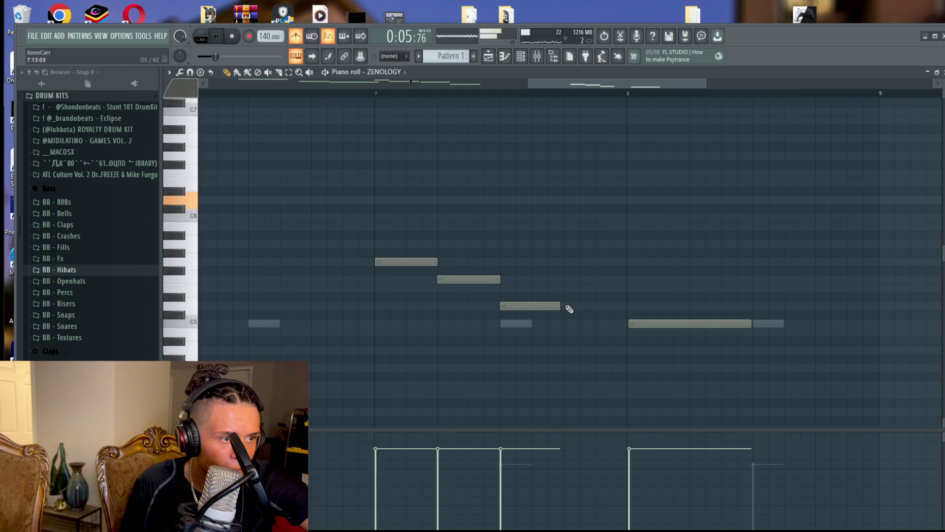
drag(561, 309, 640, 323)
key(space)
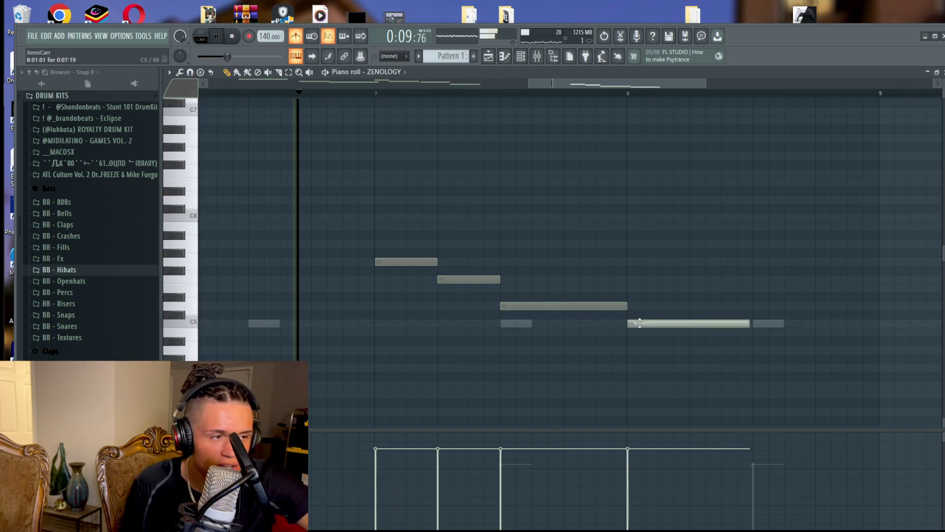
Shorten F5 to half a beat and start it midway through beat 1 of bar 7, moving D5 to beat 2.
key(space)
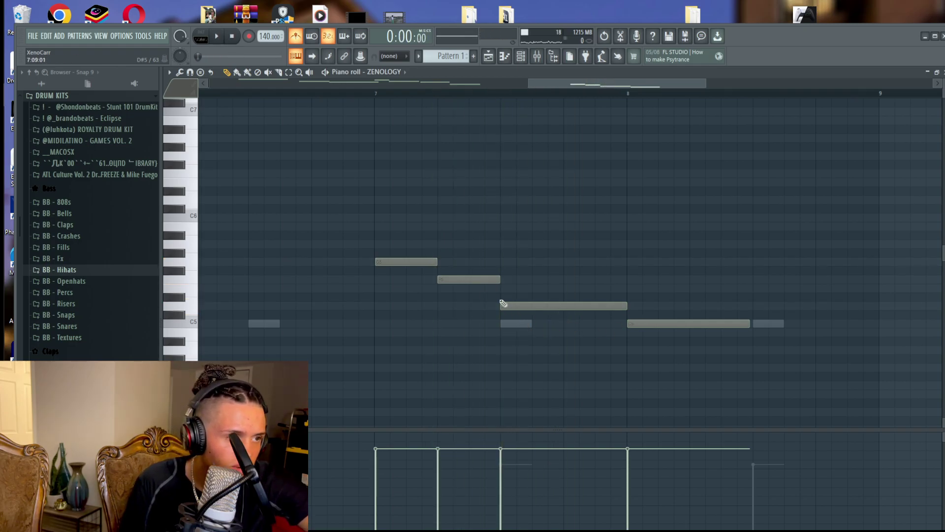
drag(458, 283, 426, 278)
drag(506, 306, 443, 306)
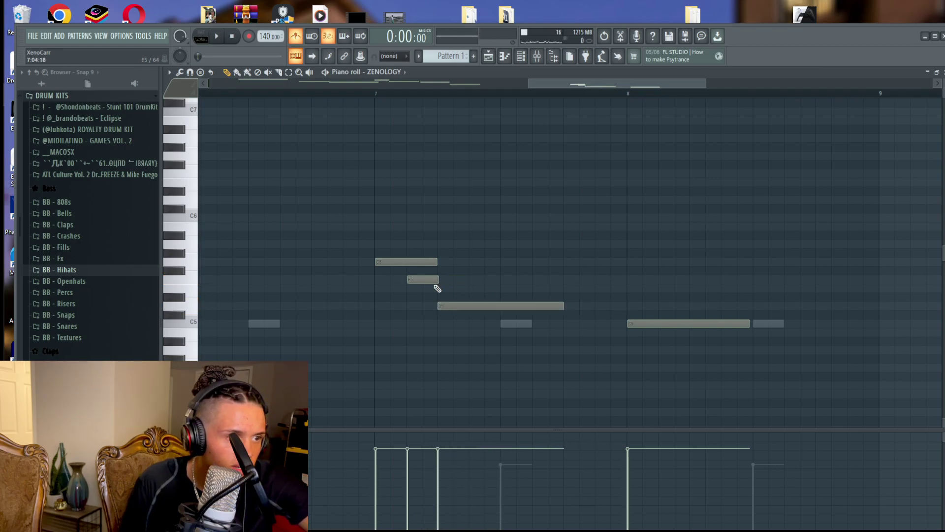
Shorten the G5 note in bar 7 to half a beat, move C5 to beat 4 of bar 7, and play the pattern.
click(435, 260)
right_click(440, 257)
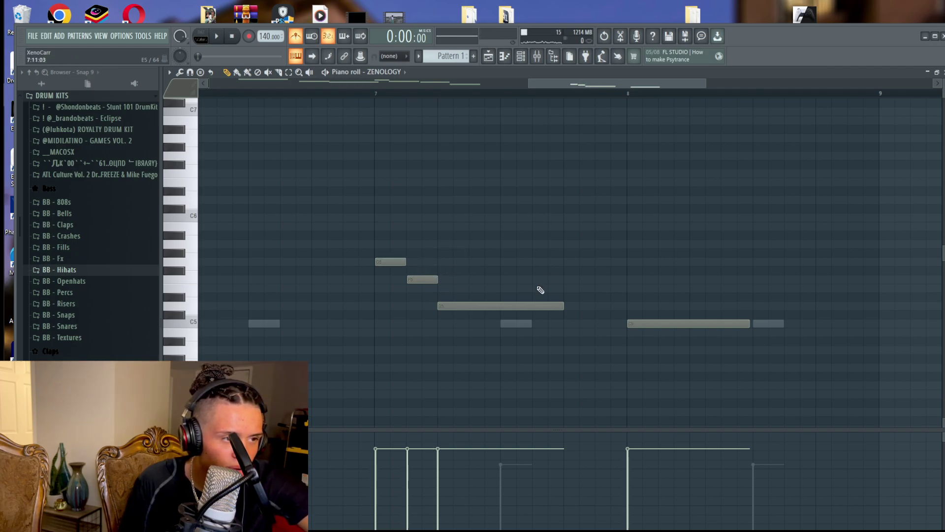
drag(650, 325, 587, 326)
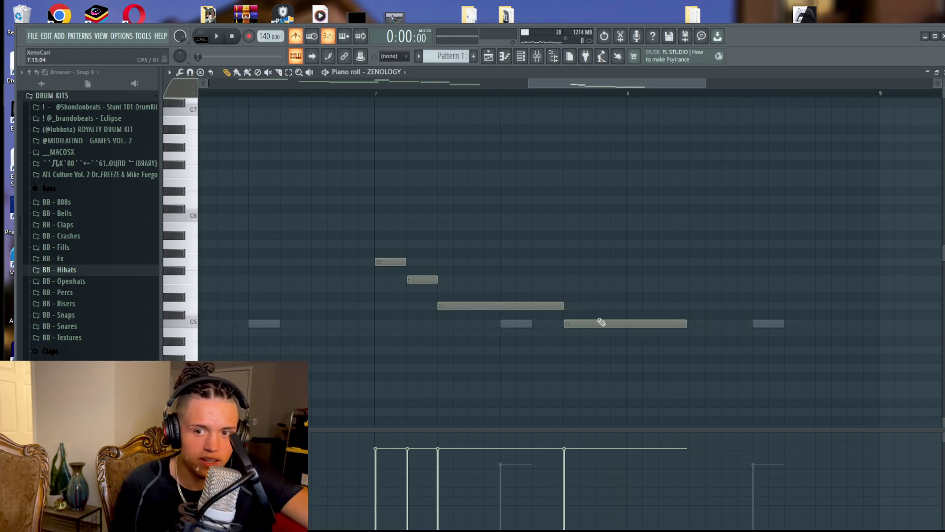
key(space)
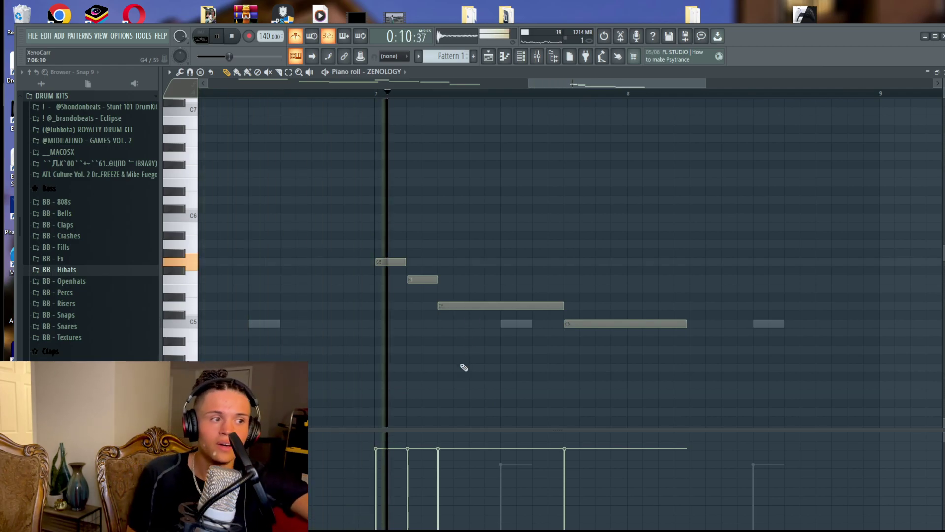
key(space)
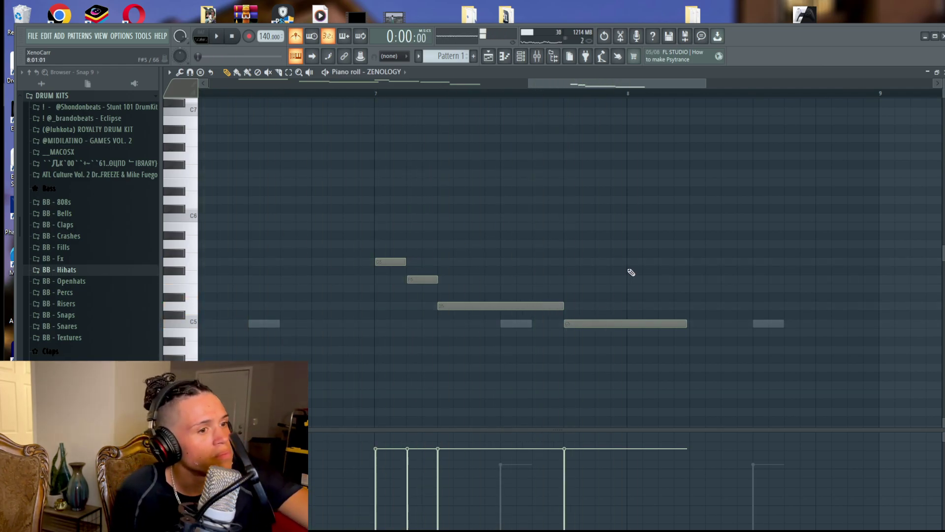
Add an F5 note about two beats long at the start of bar 8.
click(629, 261)
drag(629, 262, 625, 280)
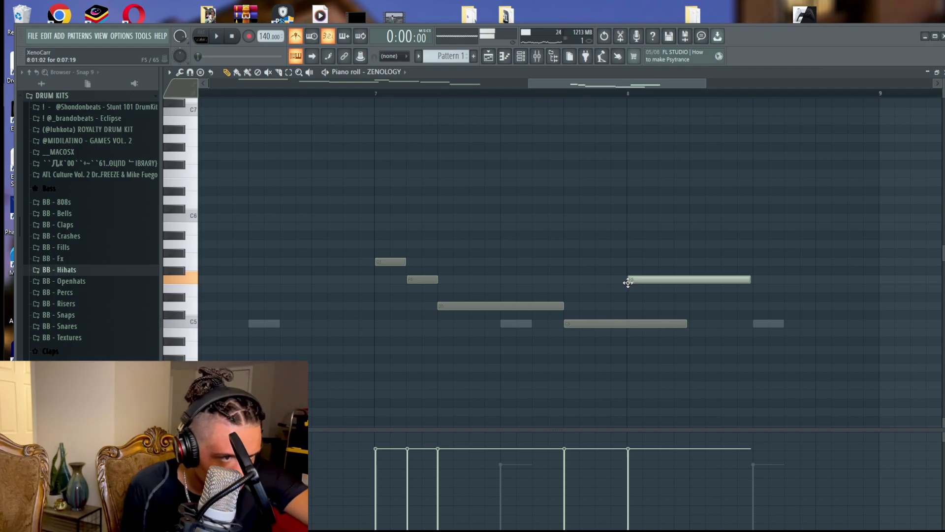
scroll(690, 332, down, 3)
scroll(696, 327, right, 1)
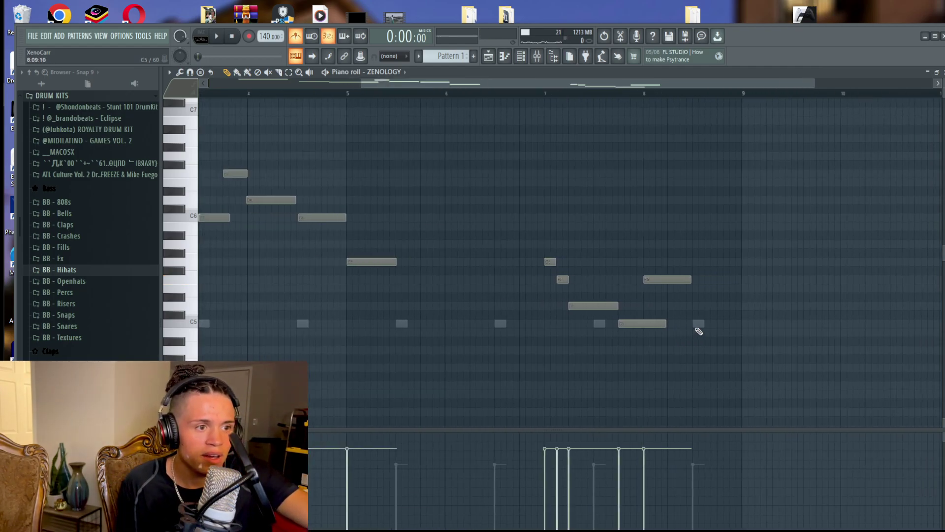
Shorten the C5 note on beat 4 of bar 7 to one beat and play the pattern.
scroll(656, 320, up, 2)
click(613, 324)
scroll(612, 329, up, 1)
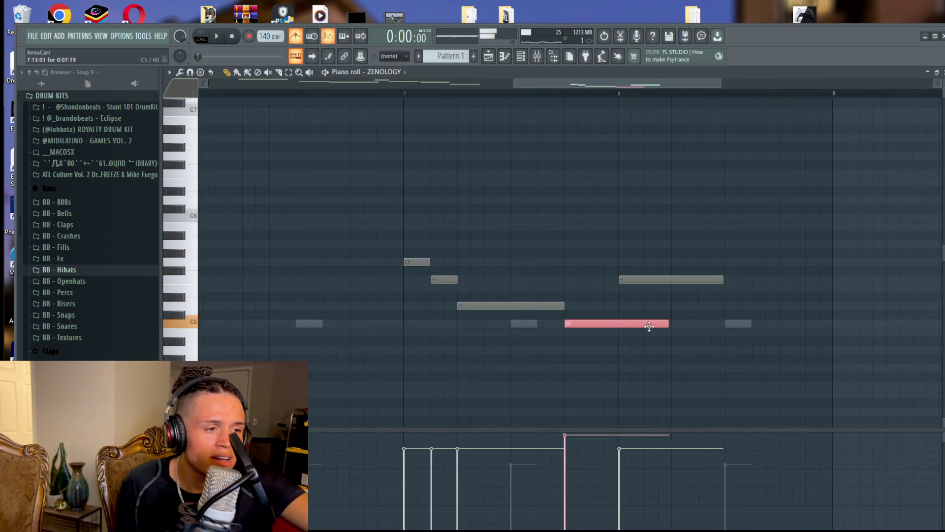
drag(671, 324, 618, 325)
key(space)
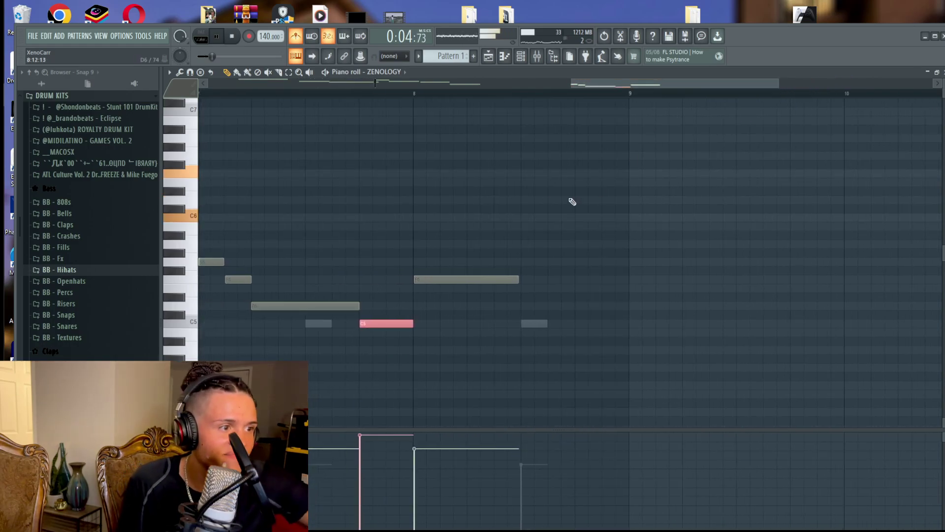
scroll(422, 279, up, 3)
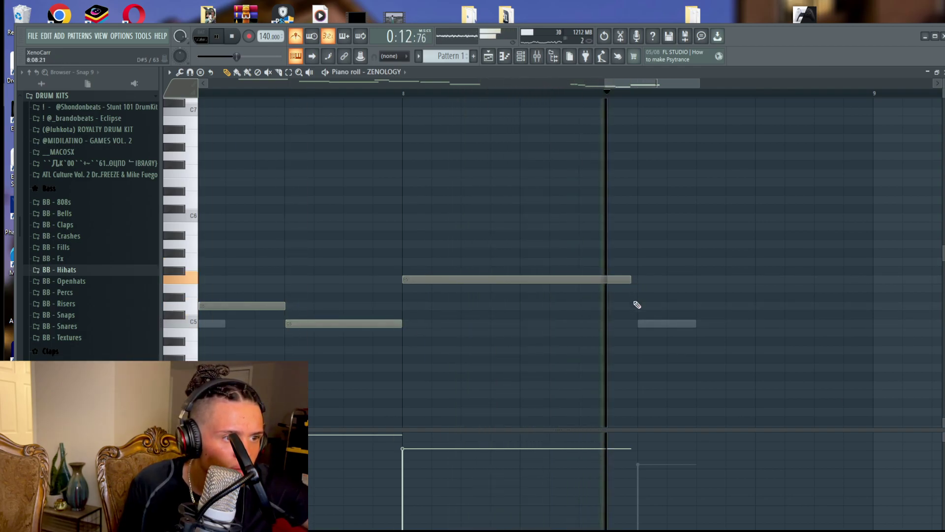
key(space)
Add a one-beat D5 note on beat 3 of bar 8 and a one-beat C5 note on beat 4.
drag(638, 326, 638, 302)
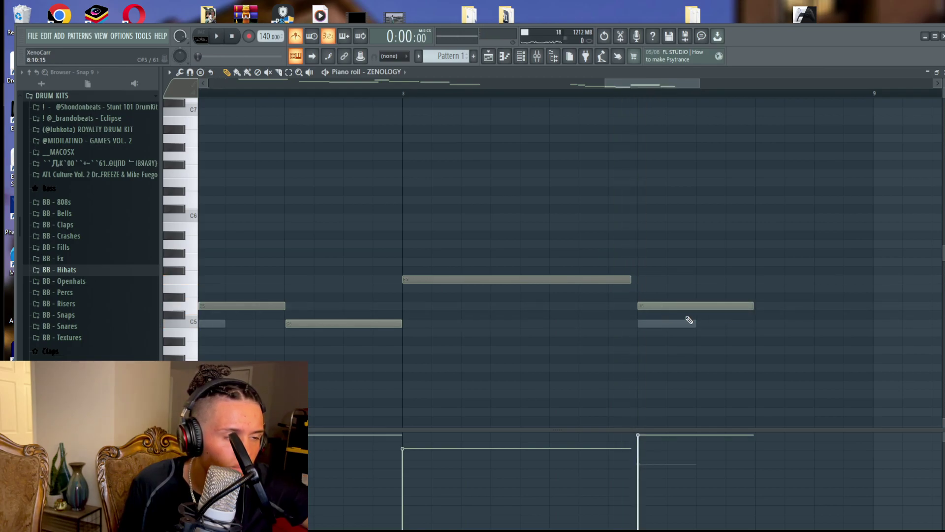
scroll(629, 195, down, 3)
mouse_move(595, 85)
mouse_down()
mouse_move(618, 88)
mouse_move(636, 109)
mouse_up()
drag(517, 331, 517, 324)
Play the pattern and extend the F5 note in bar 8 to the start of the D5 note on beat 3.
key(space)
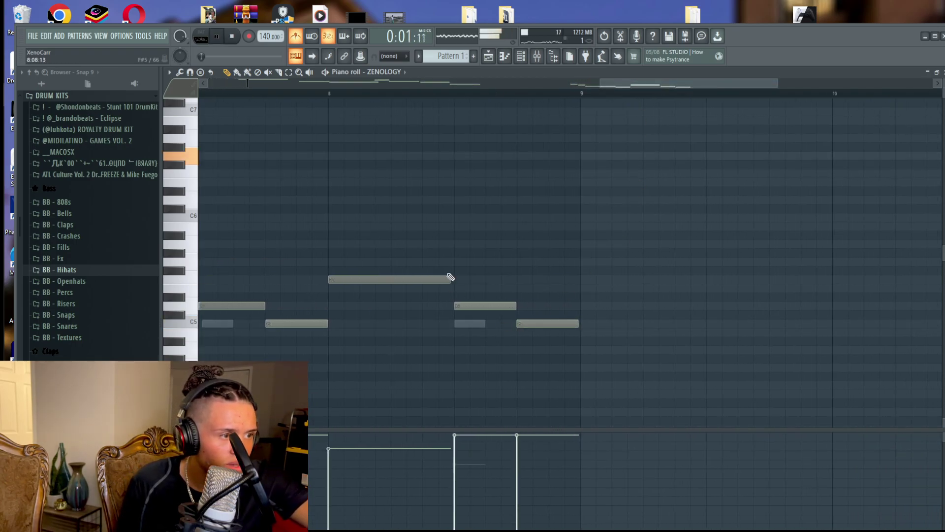
drag(446, 273, 452, 281)
right_click(479, 274)
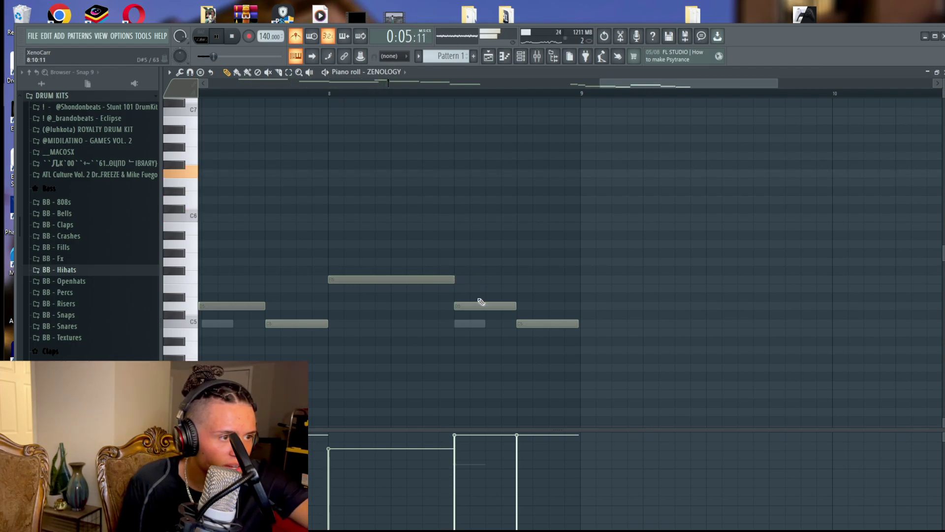
scroll(450, 301, up, 1)
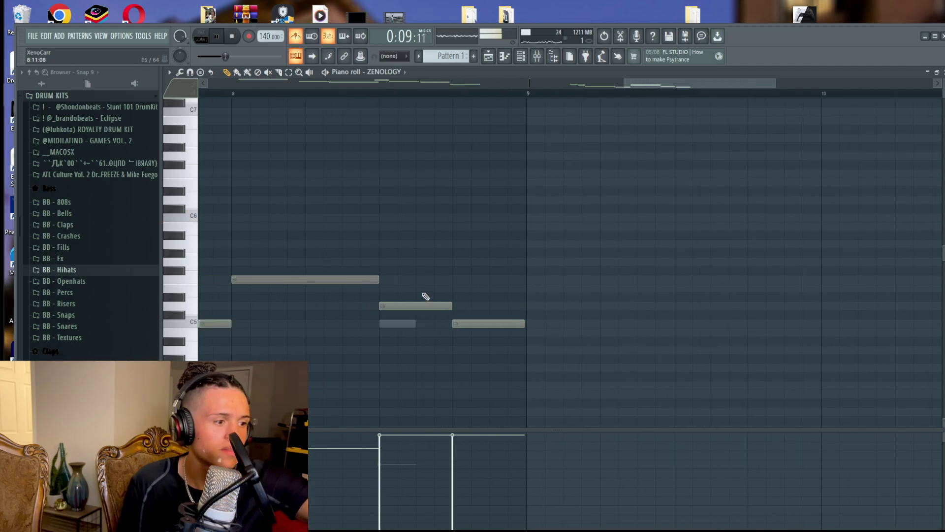
key(F5)
key(F6)
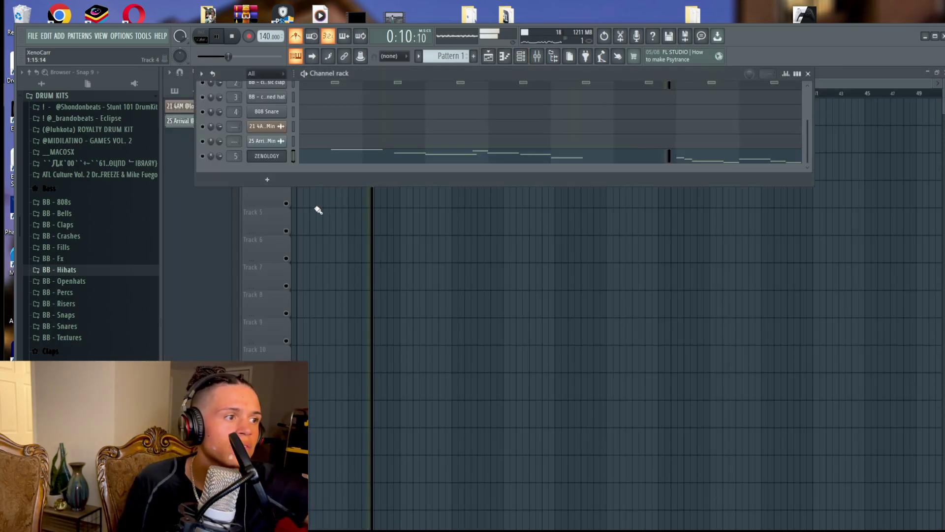
click(271, 181)
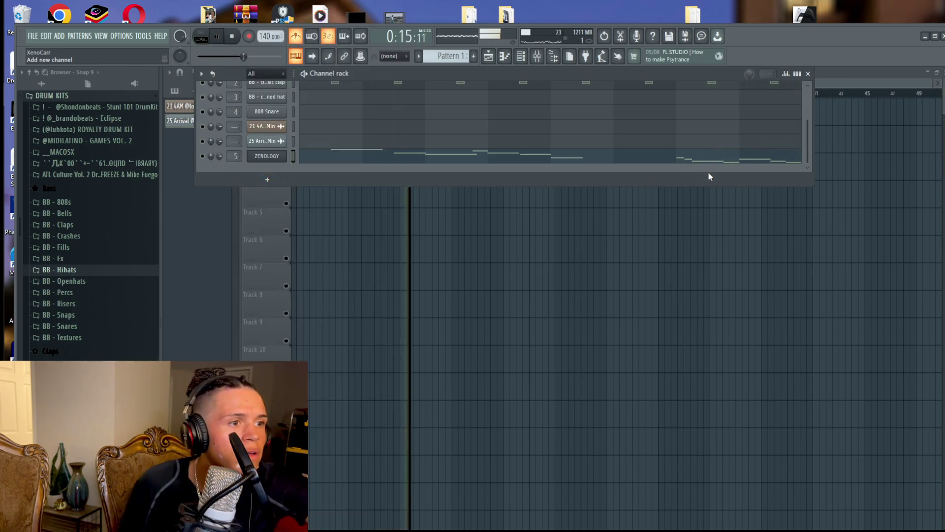
key(space)
Reopen the ZENOLOGY piano roll and maximize the program window.
click(643, 160)
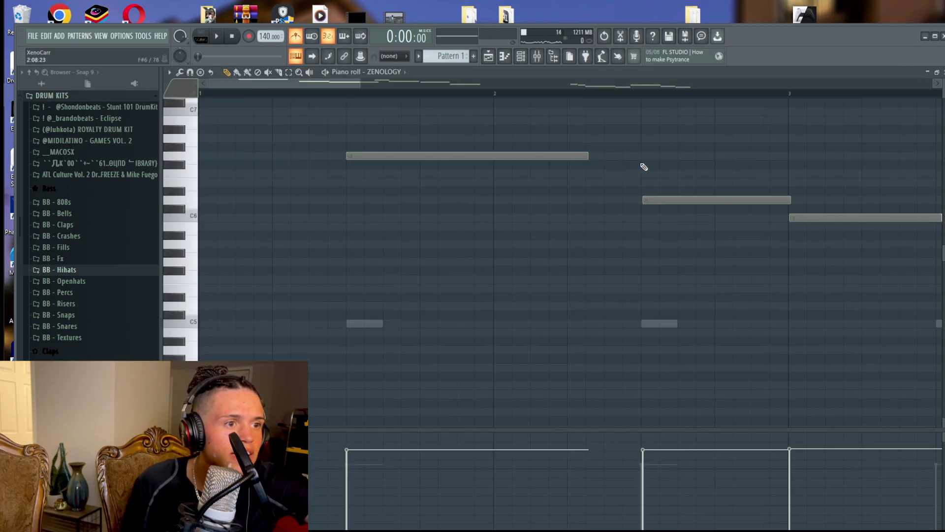
scroll(750, 242, down, 6)
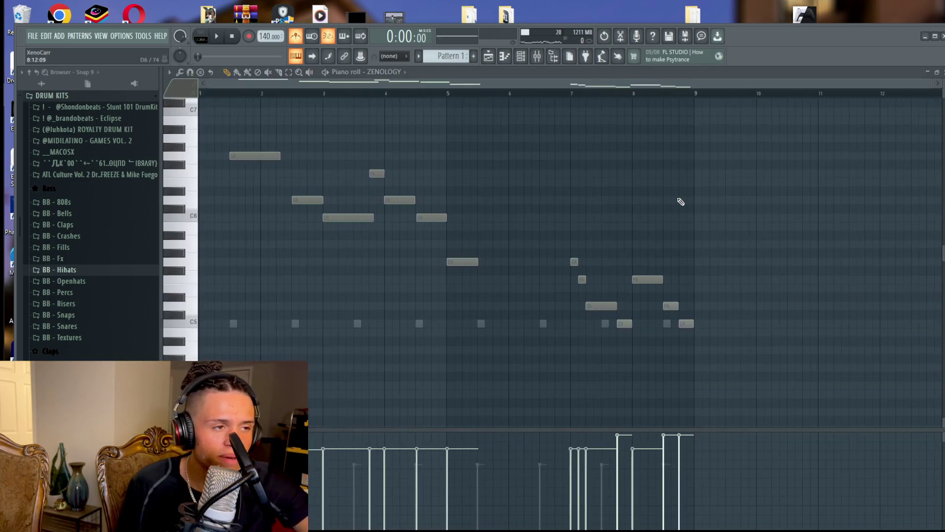
scroll(763, 295, up, 8)
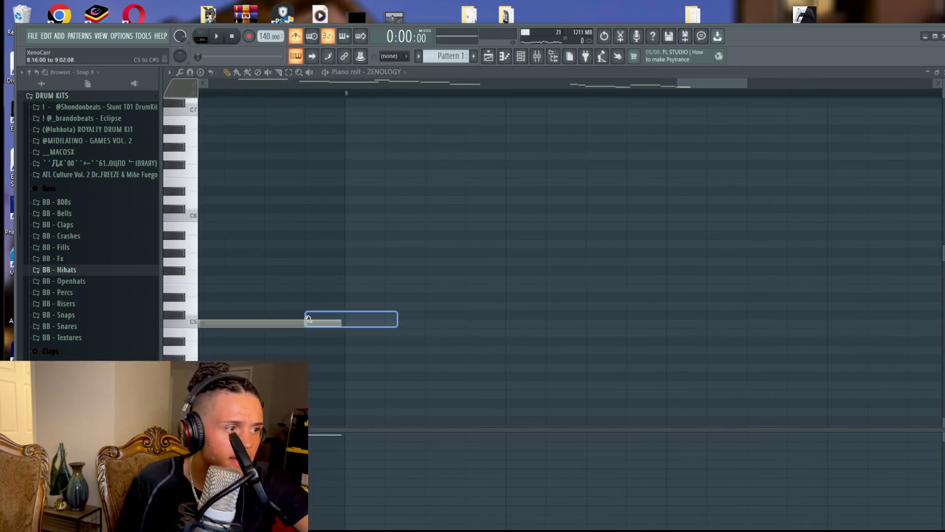
scroll(443, 272, down, 3)
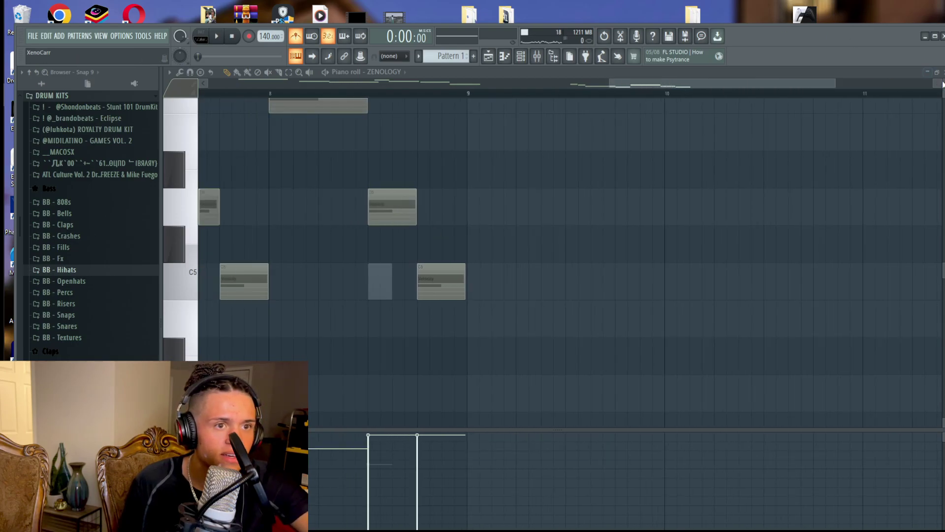
click(936, 36)
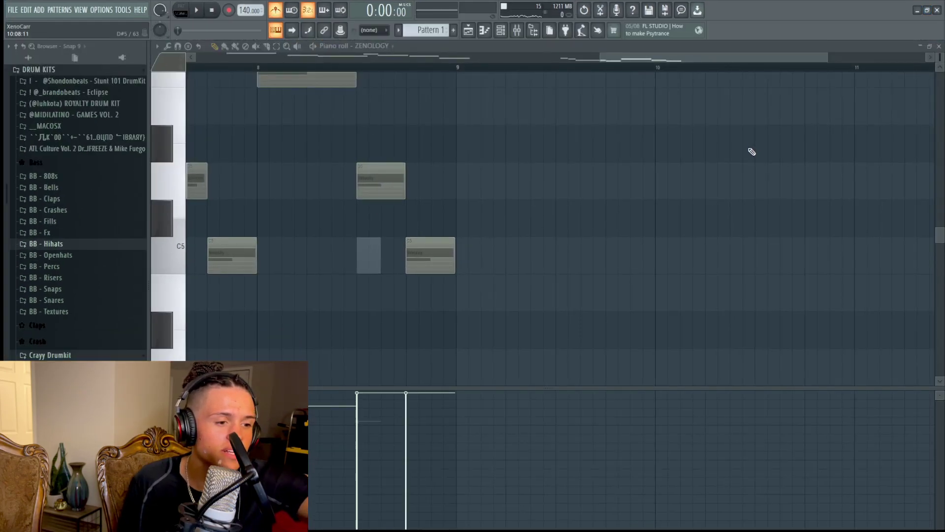
key(F11)
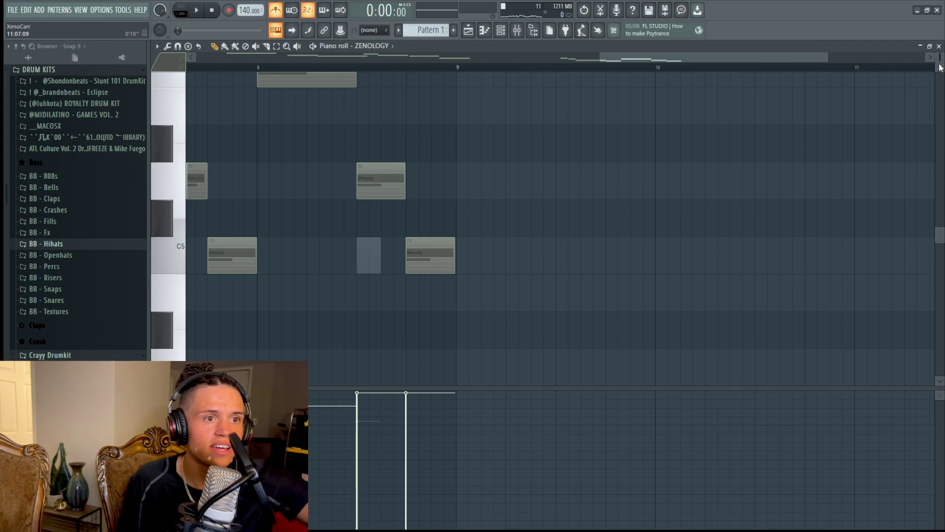
Delete the C5 note on beat 4 of bar 8, extend the D5 note to the end of the bar, and play the pattern.
scroll(940, 58, down, 3)
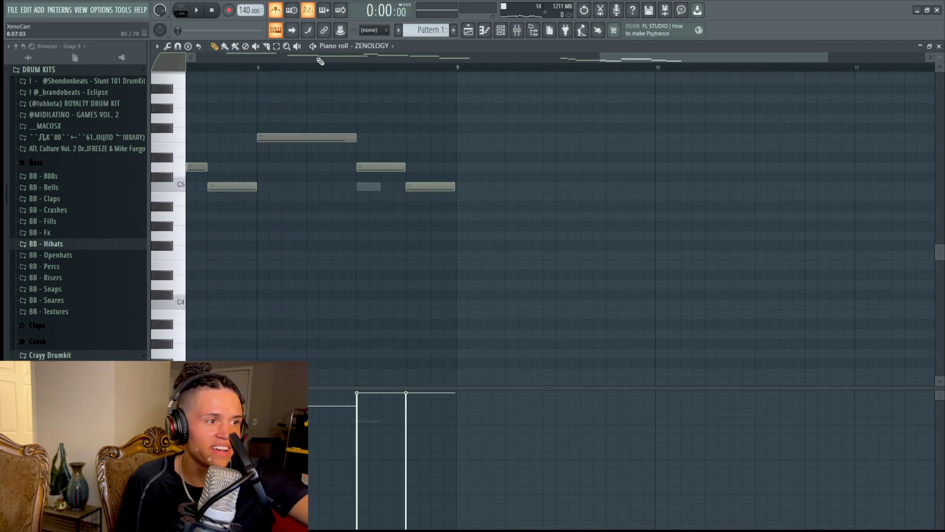
right_click(452, 185)
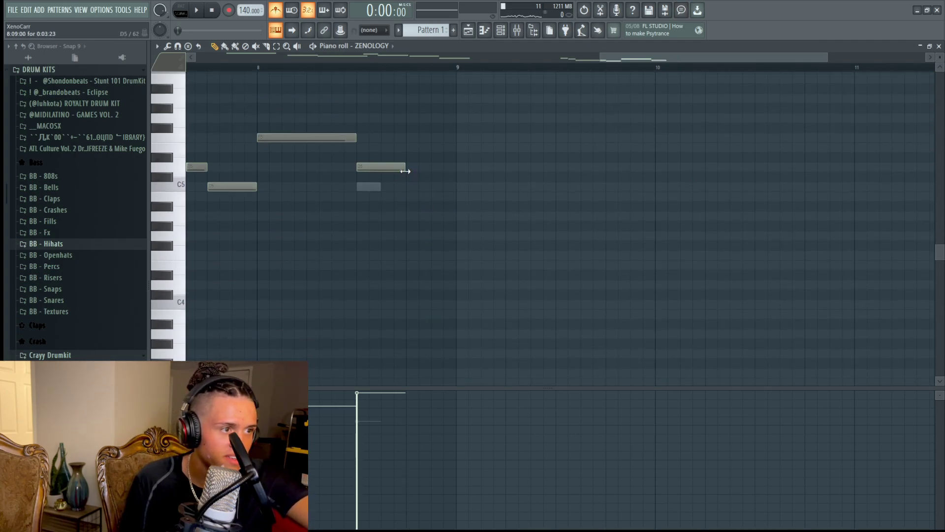
drag(405, 171, 451, 187)
key(space)
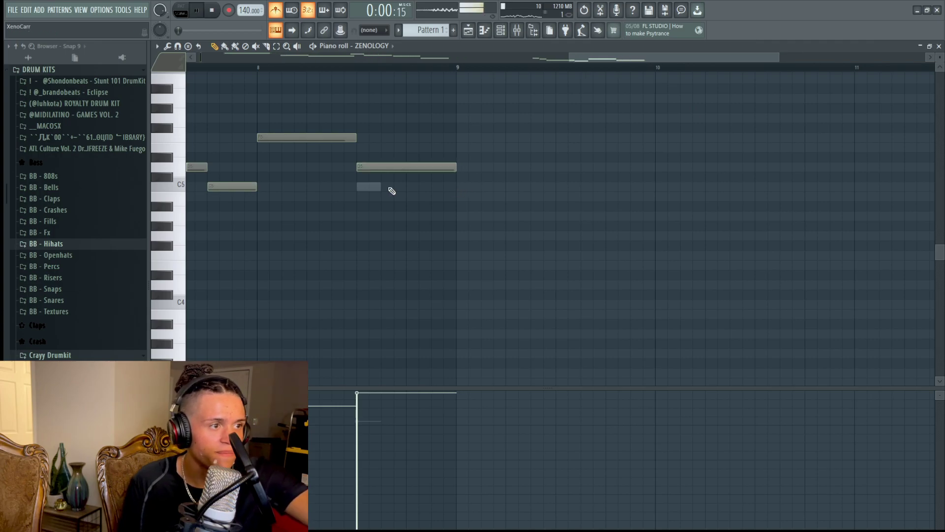
Replace the hi-hat channel's sample with BB - best hat from the BB - Hihats folder.
key(F5)
key(F6)
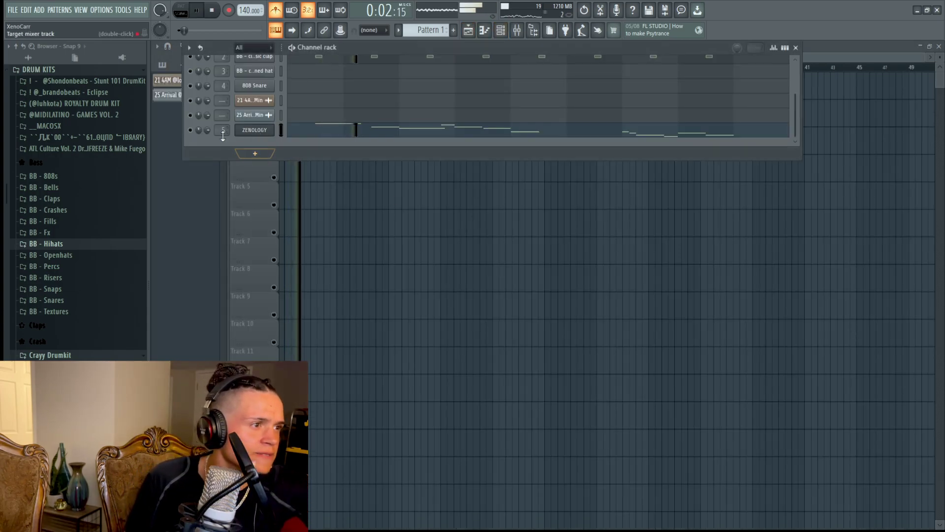
scroll(74, 345, up, 8)
scroll(74, 327, down, 5)
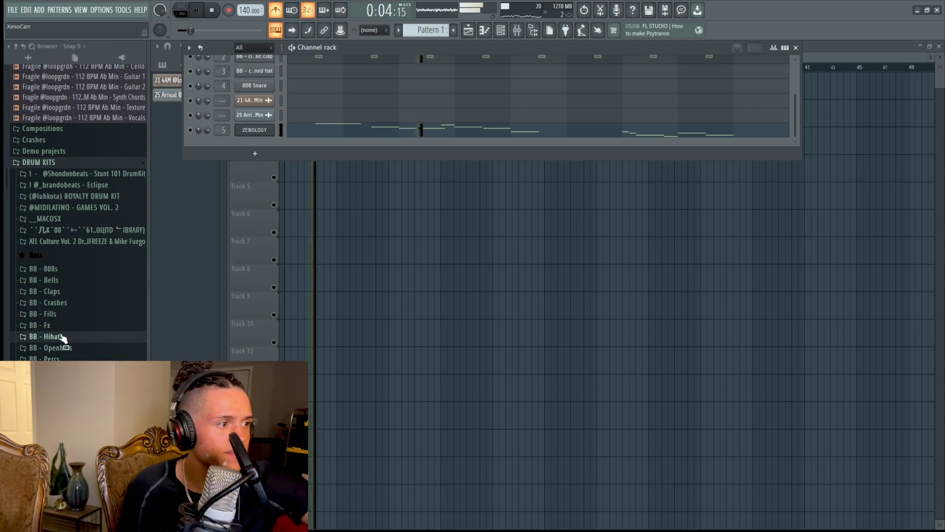
click(62, 337)
click(58, 348)
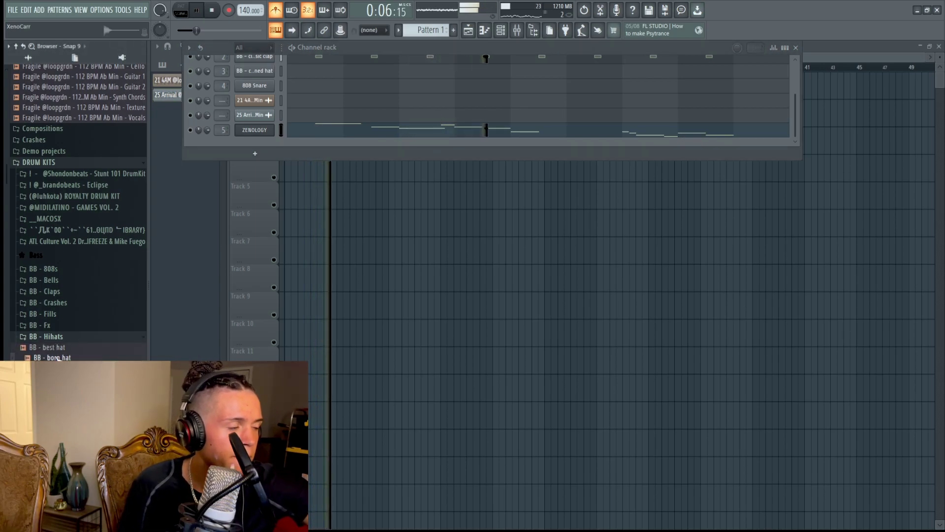
drag(56, 353, 260, 70)
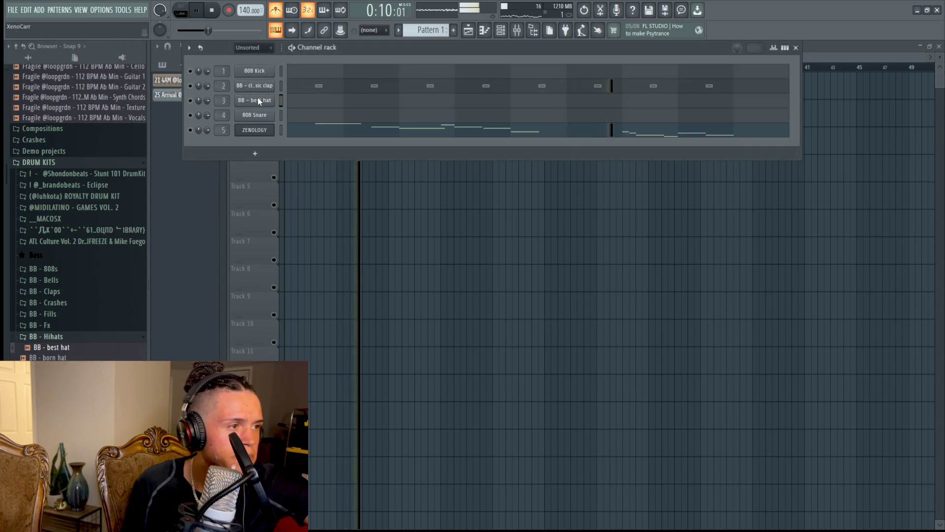
Fill the BB - best hat channel on every 2 steps and set it to cut itself.
right_click(259, 102)
click(393, 138)
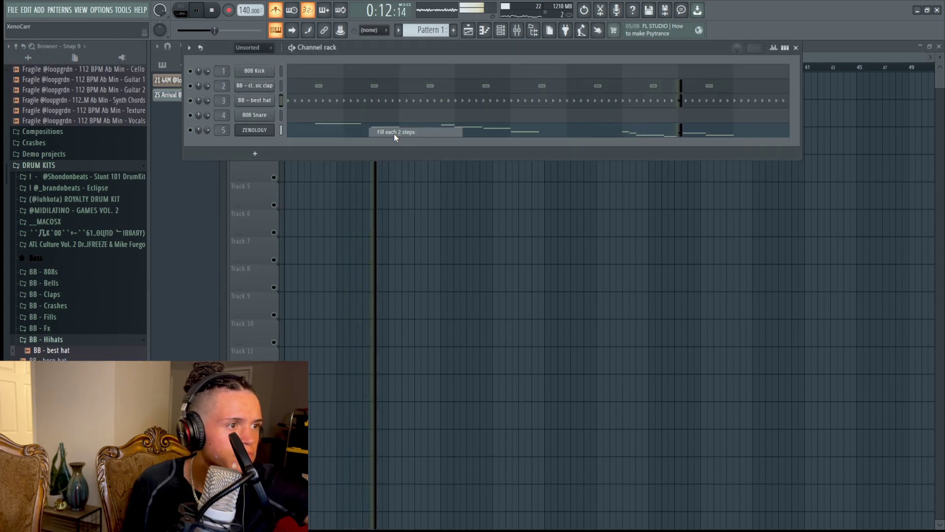
right_click(262, 101)
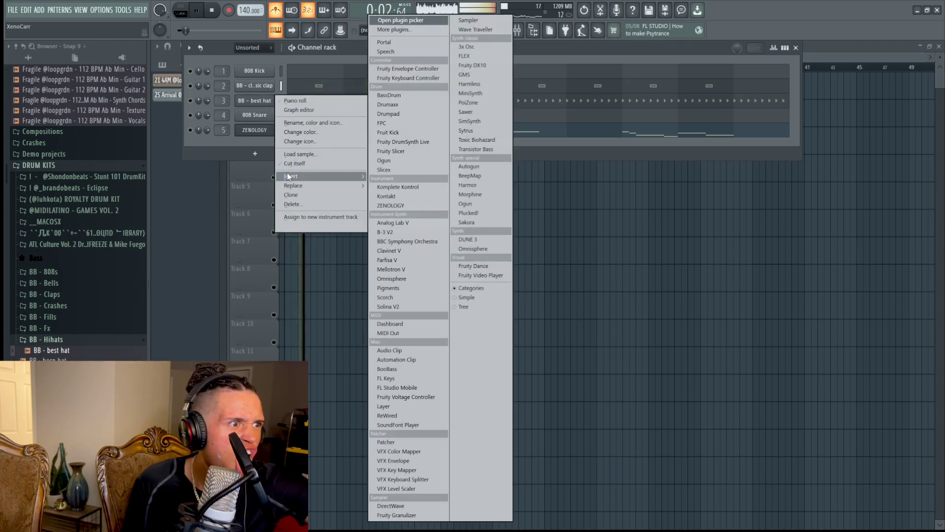
click(303, 165)
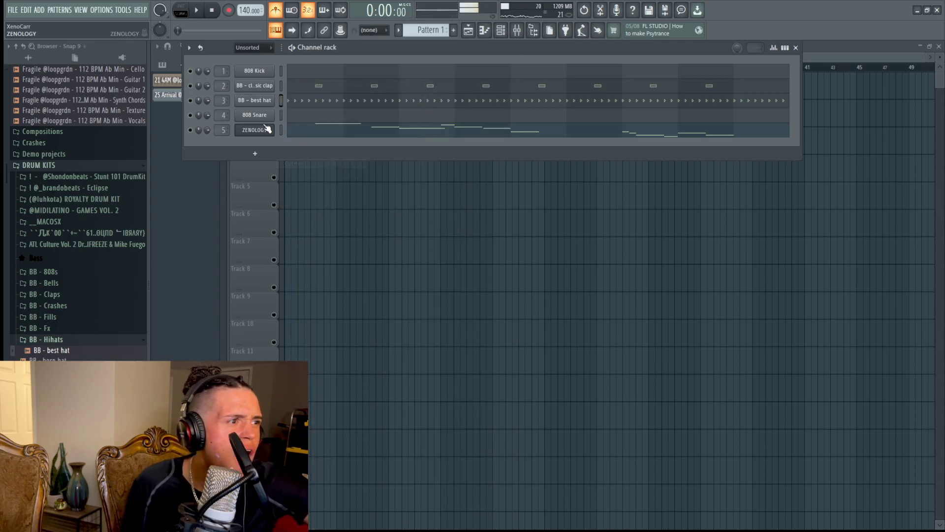
Turn off the sample loop points for BB - best hat and add a fade-out that shortens its tail.
key(space)
click(266, 108)
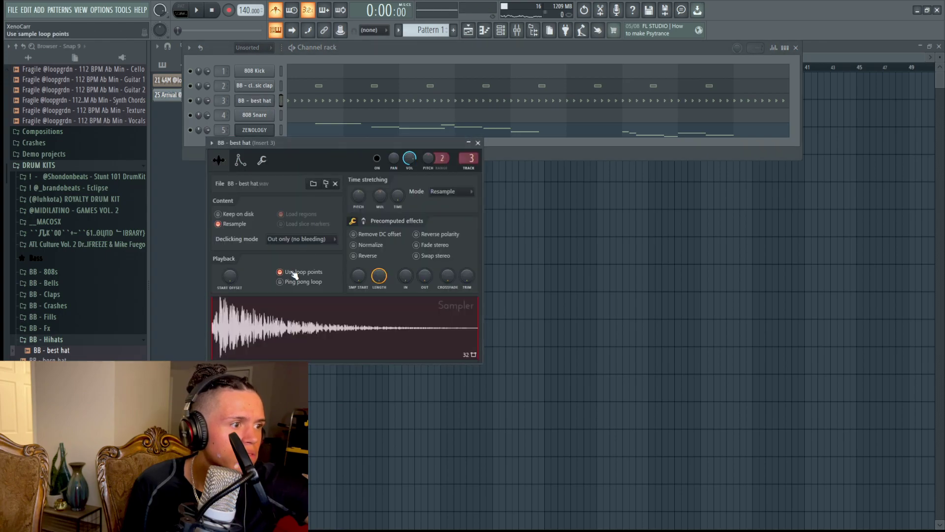
key(space)
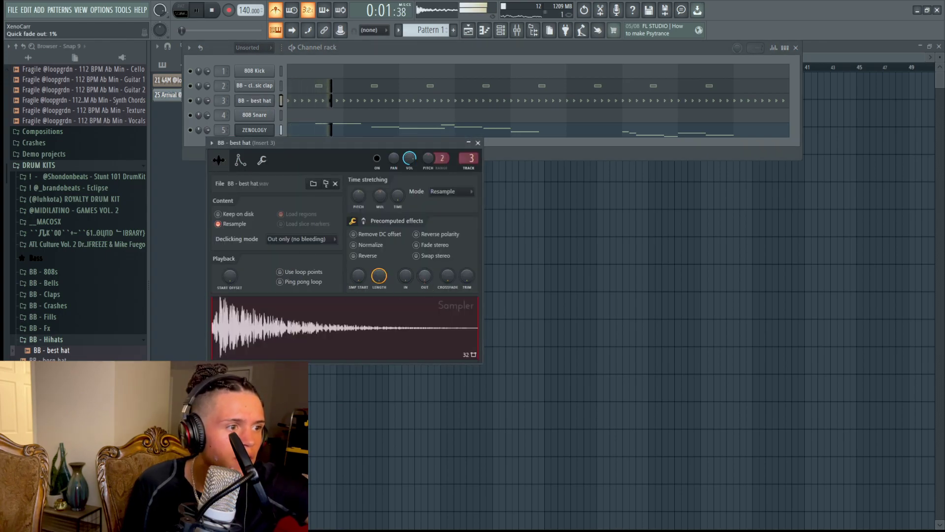
drag(425, 276, 425, 254)
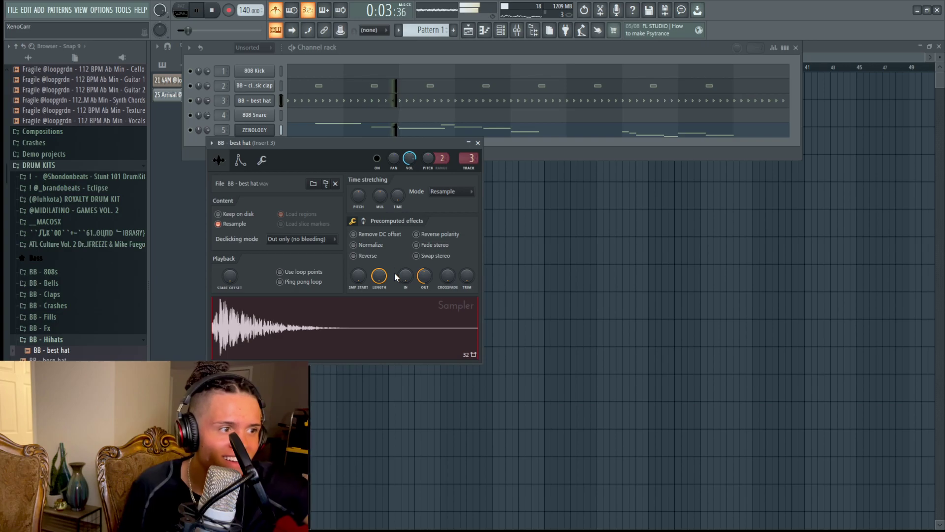
Add a short fade-out to the BB - classic clap sample, stop playback and close its channel settings.
click(269, 86)
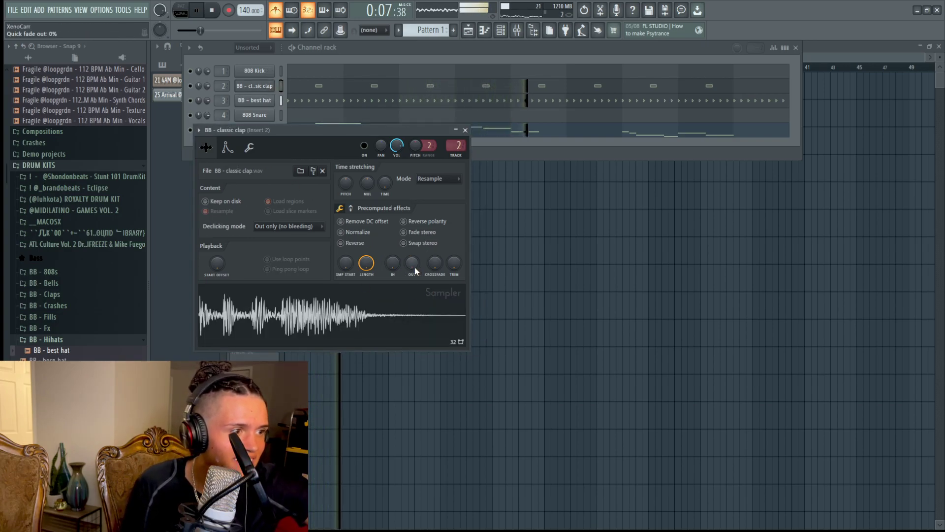
drag(415, 270, 415, 249)
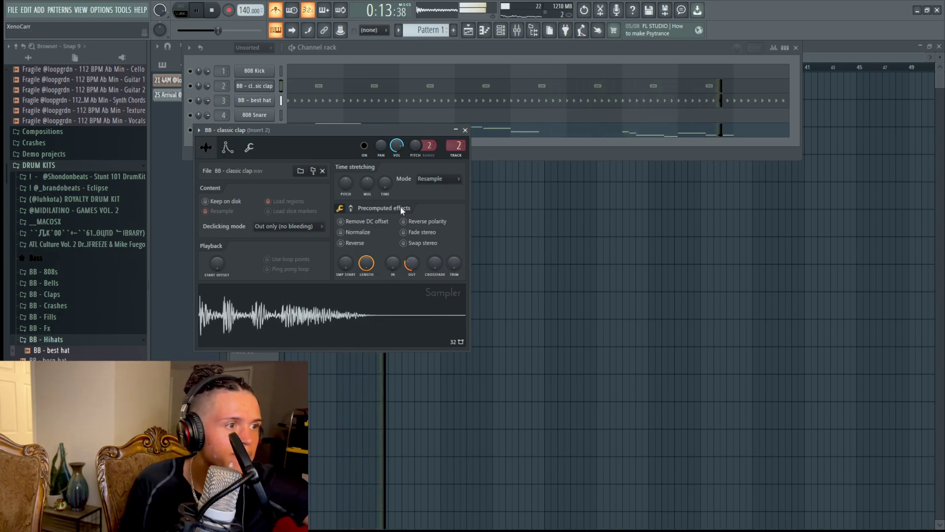
key(space)
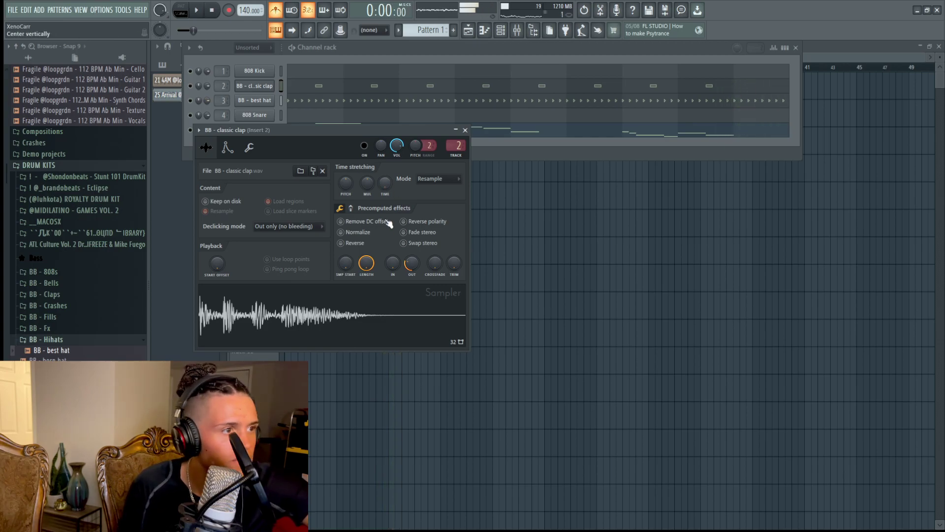
key(space)
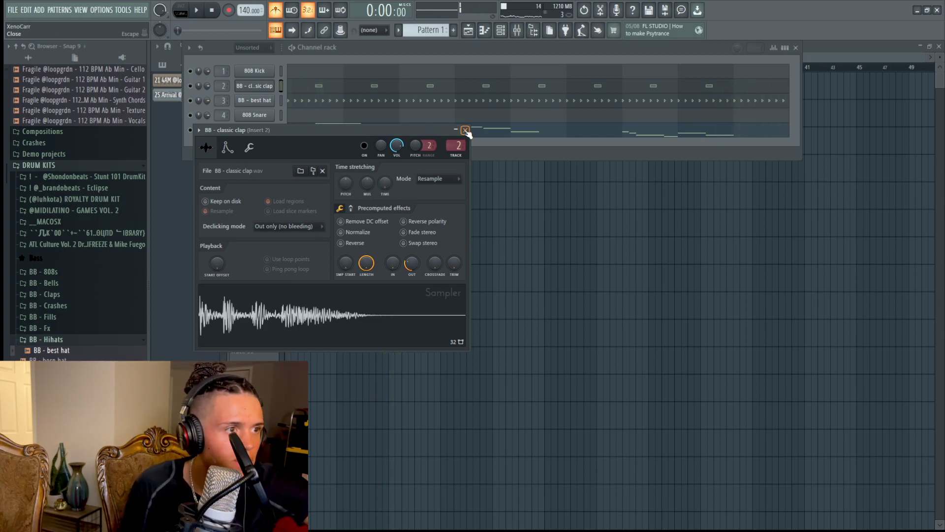
click(466, 131)
click(313, 104)
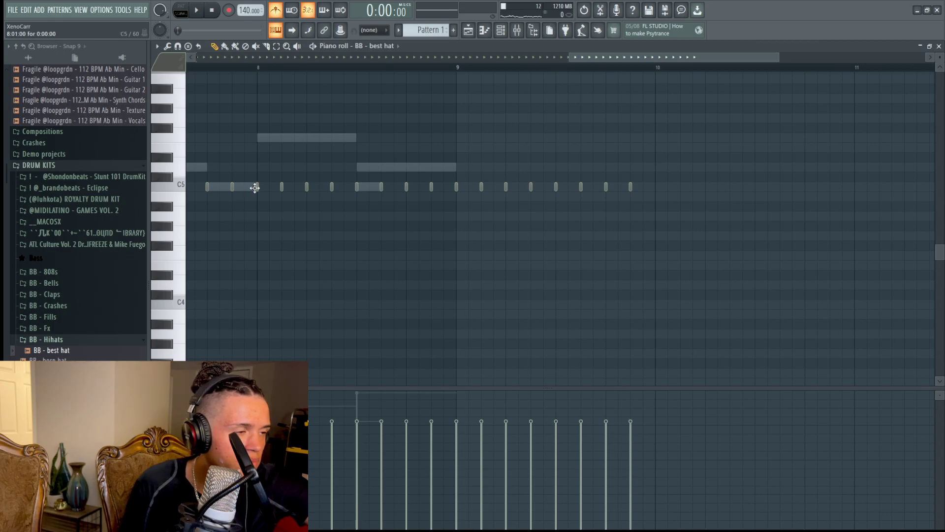
key(F7)
key(F6)
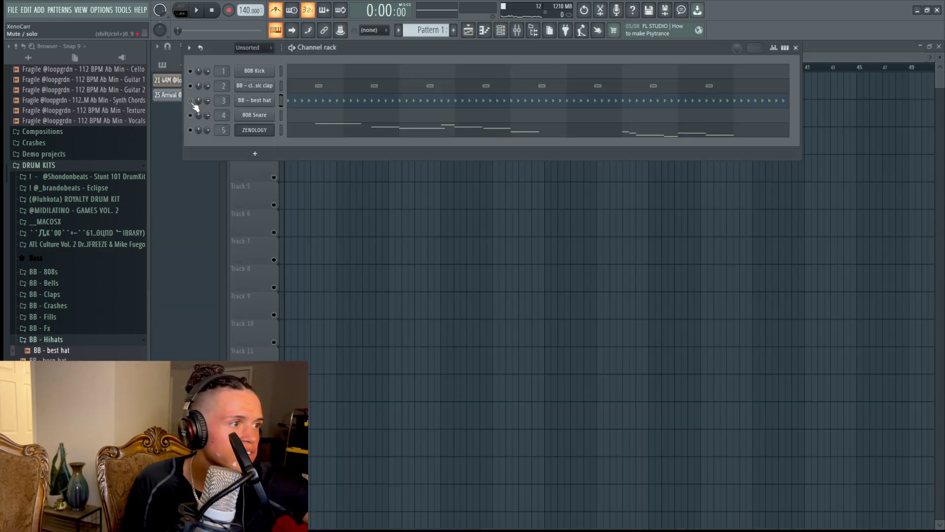
Collapse the BB - Hihats folder and open the 808s folder inside BB - 808s in the DRUM KITS library.
scroll(79, 221, up, 15)
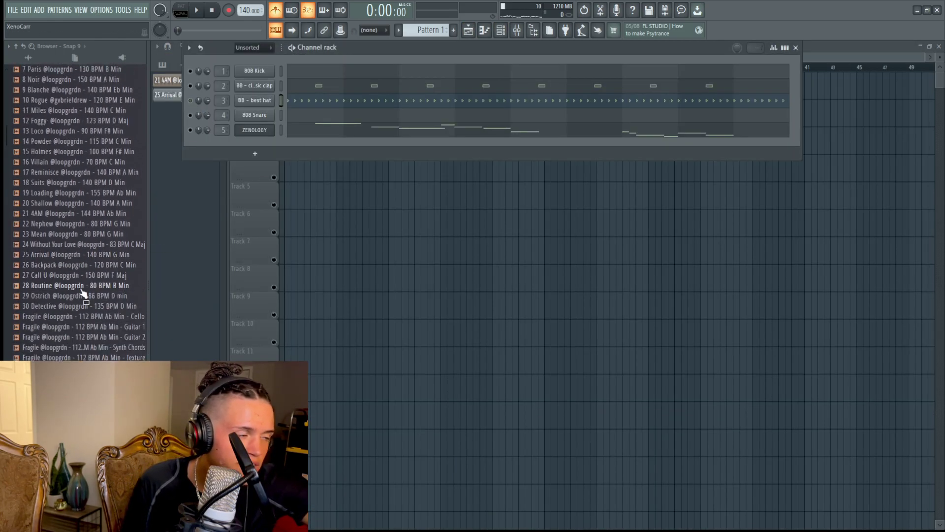
scroll(72, 212, up, 5)
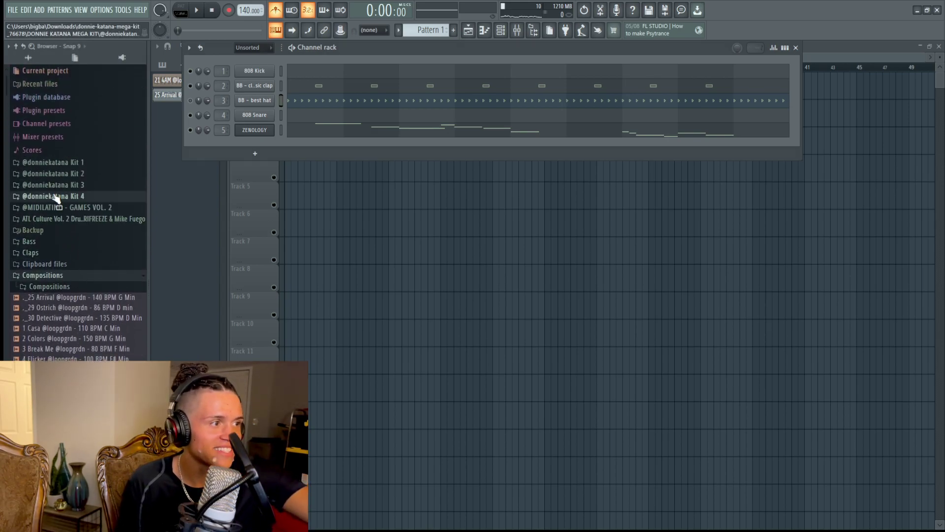
scroll(47, 304, down, 5)
scroll(48, 304, down, 12)
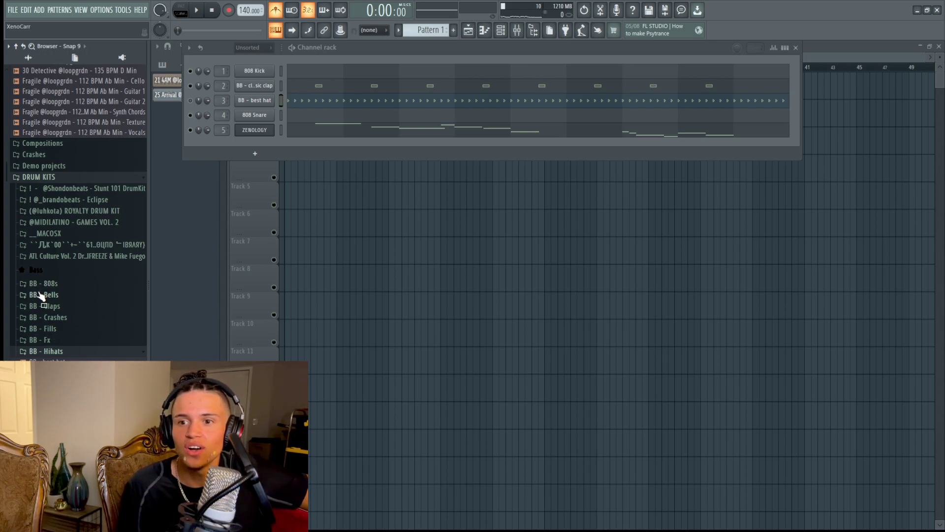
scroll(79, 212, down, 2)
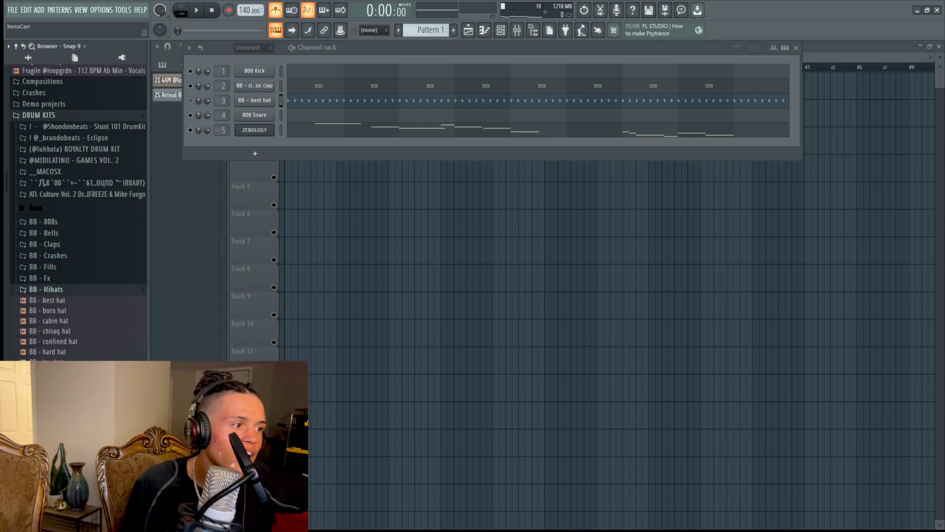
click(62, 290)
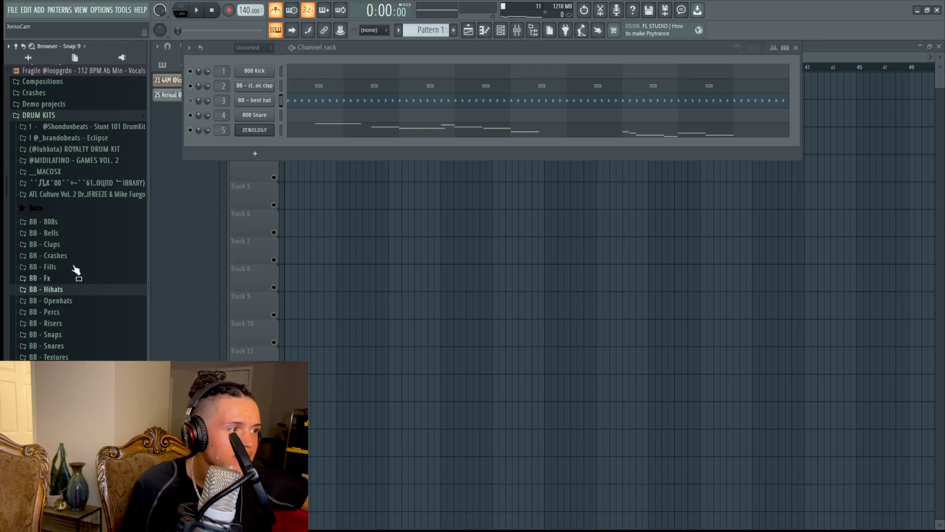
click(55, 223)
click(70, 321)
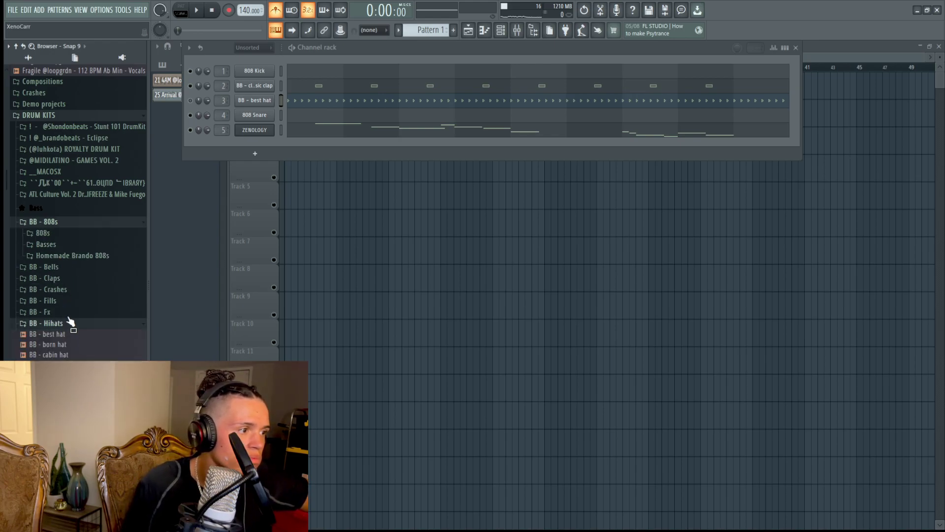
click(56, 237)
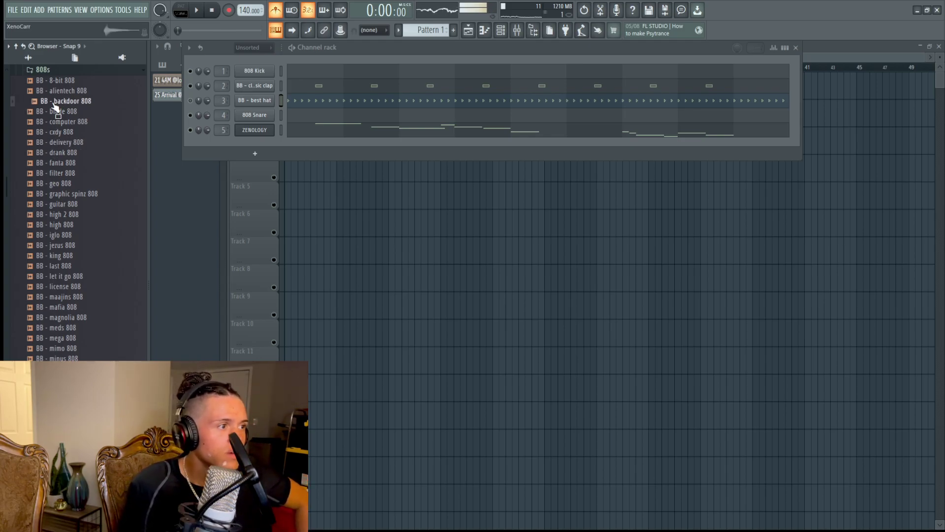
Browse the 808s samples and add BB - backdoor 808 as a new channel below ZENOLOGY.
scroll(77, 337, up, 7)
scroll(84, 323, down, 8)
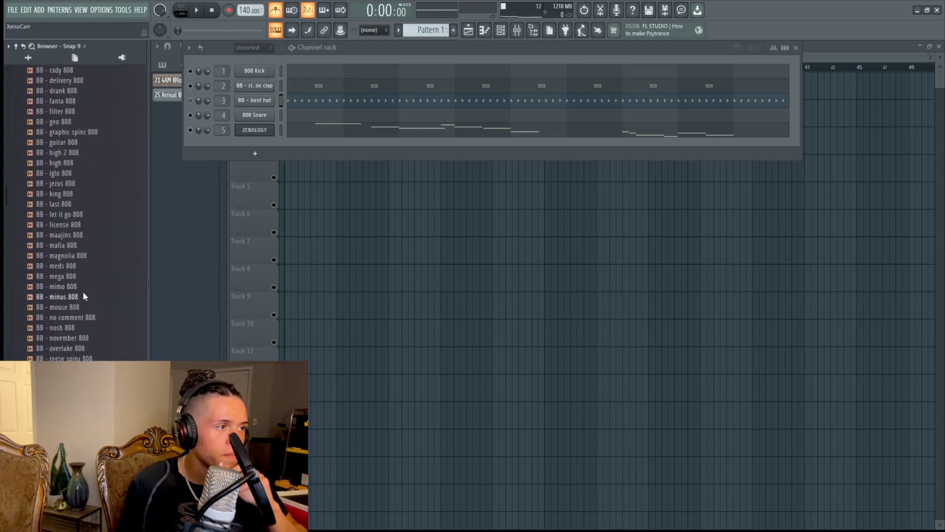
scroll(56, 305, up, 6)
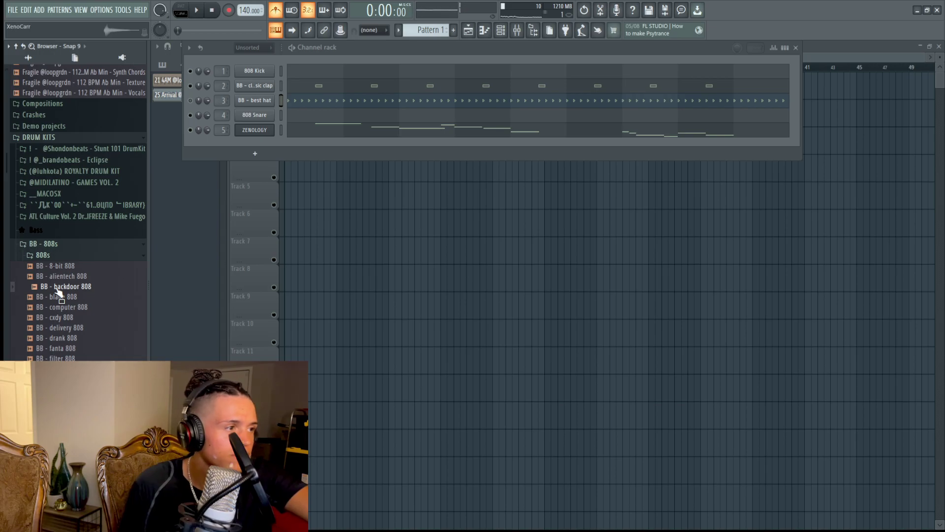
drag(251, 141, 251, 140)
scroll(223, 135, up, 3)
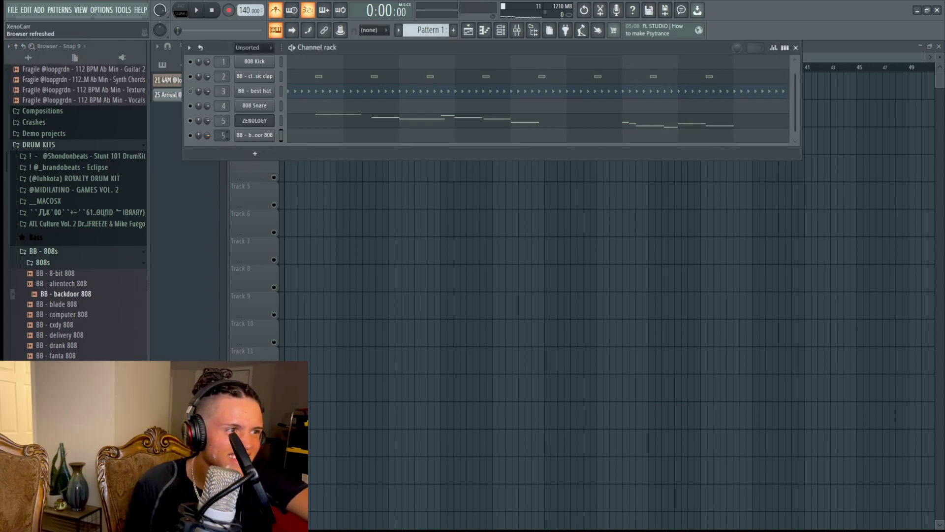
Place a two-beat F5 note at the start of bar 3 in the BB - backdoor 808 piano roll, checking it with playback.
click(307, 141)
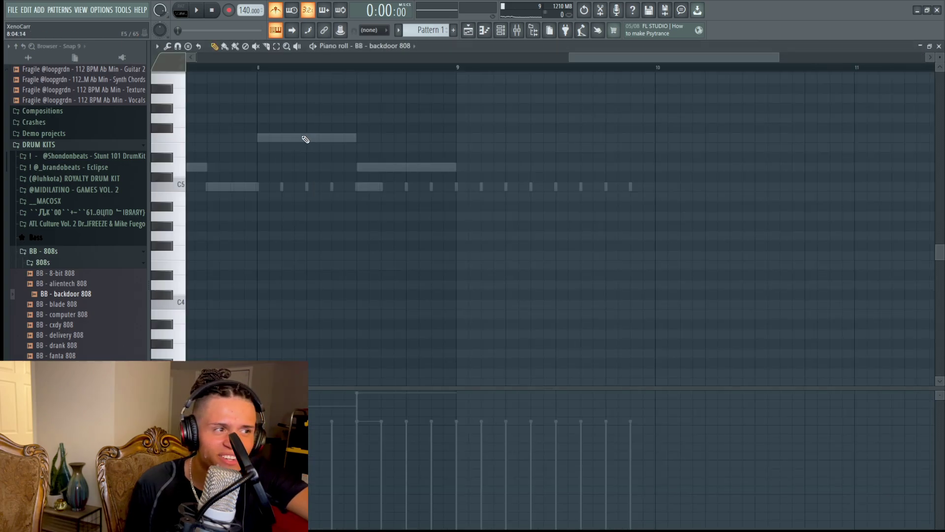
scroll(338, 228, down, 6)
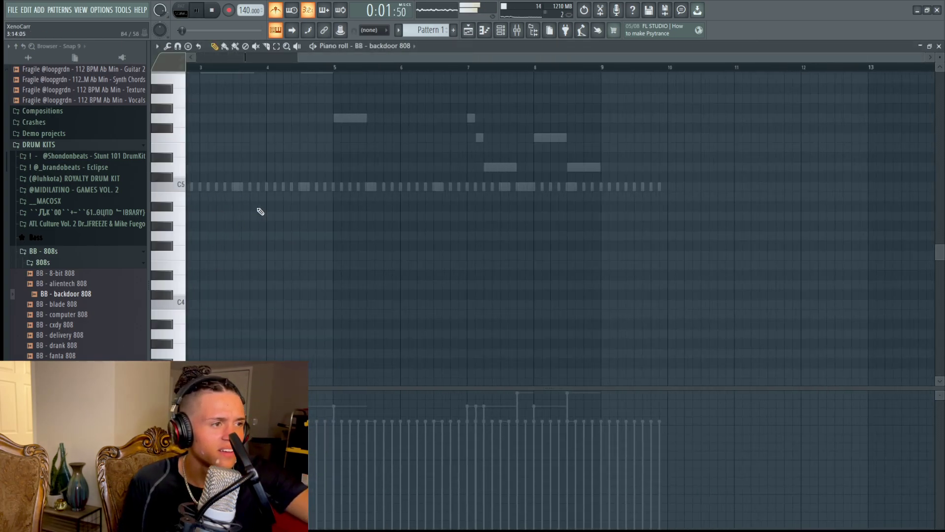
click(304, 107)
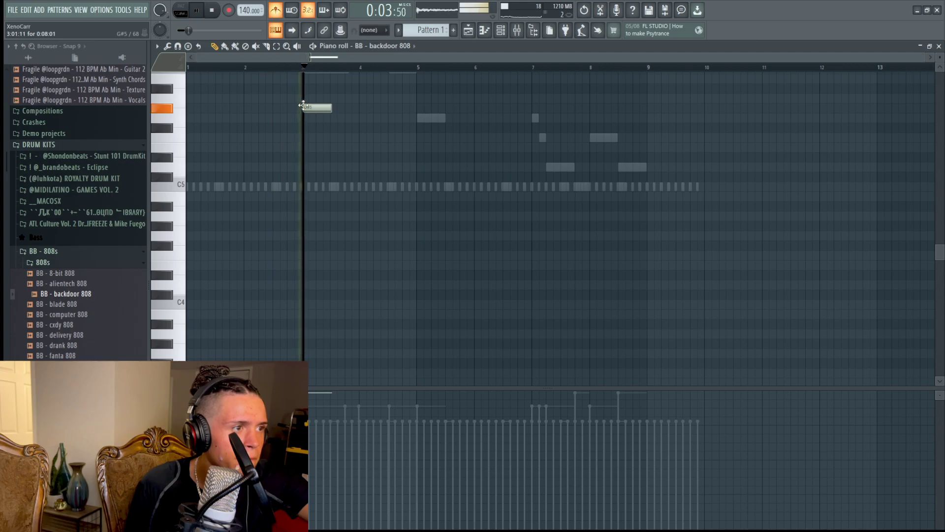
key(space)
drag(303, 106, 302, 122)
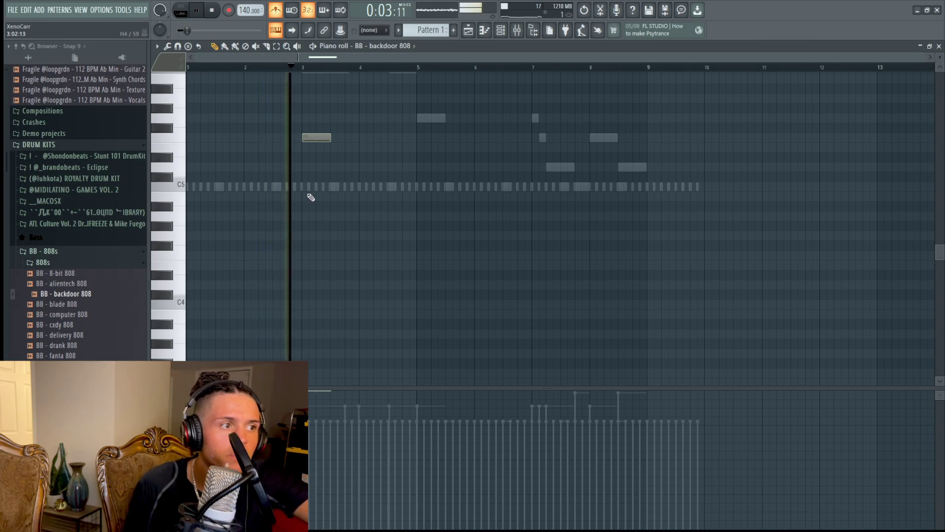
key(space)
Add one-beat F5 notes on beat 4 of bar 3 and at the start of bar 4, and play the pattern.
click(354, 138)
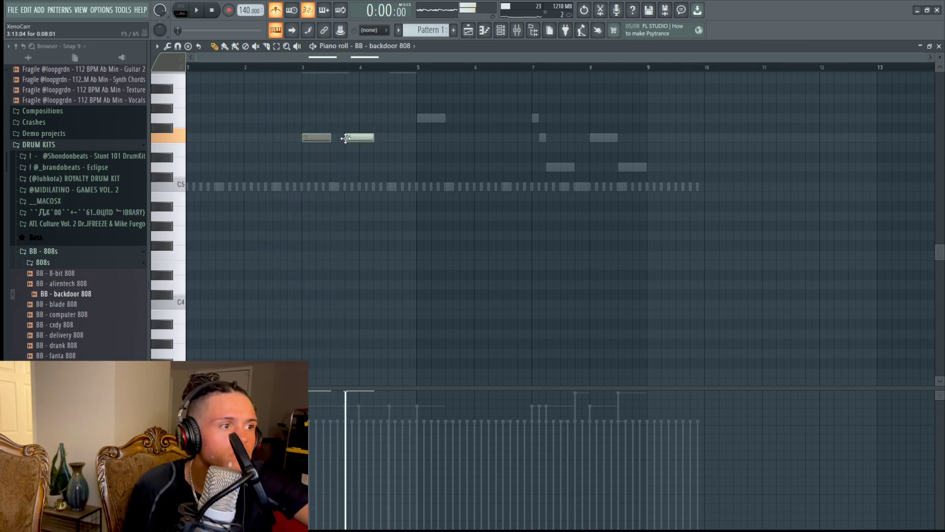
key(space)
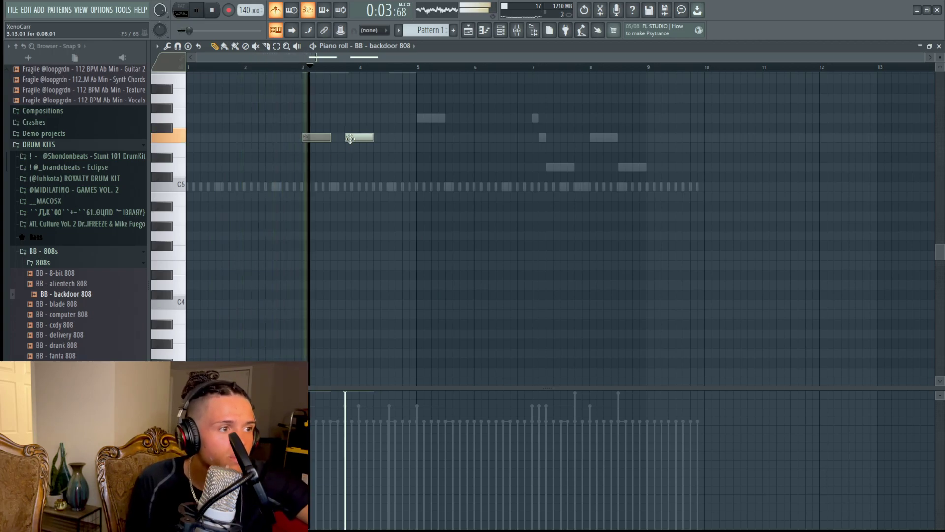
key(space)
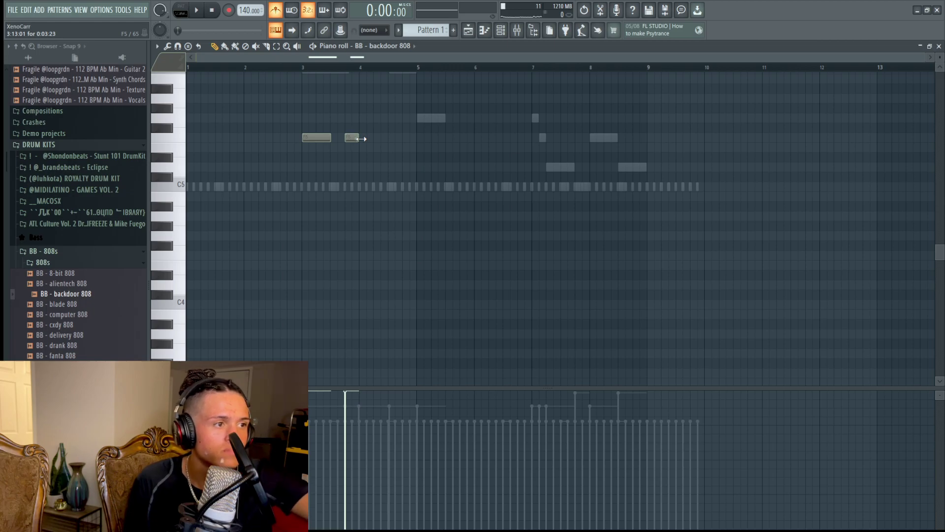
scroll(361, 139, up, 3)
drag(358, 138, 392, 138)
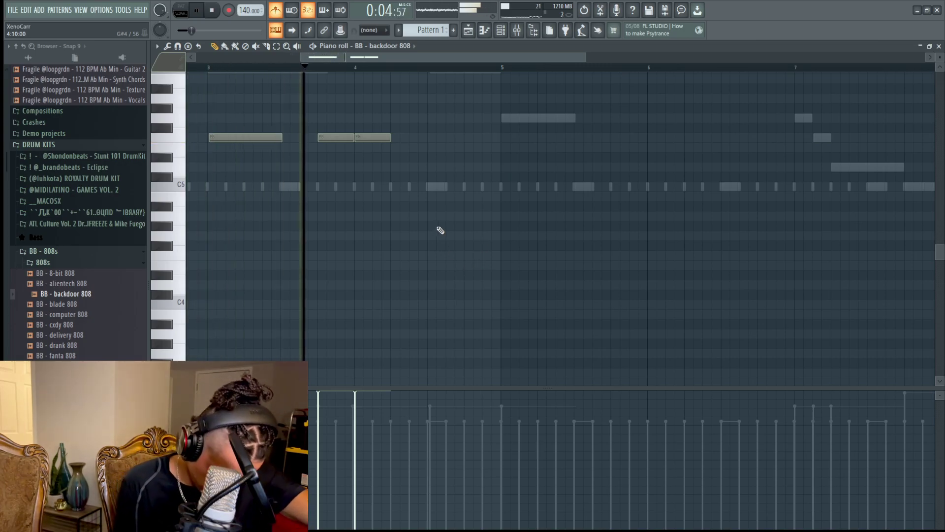
key(space)
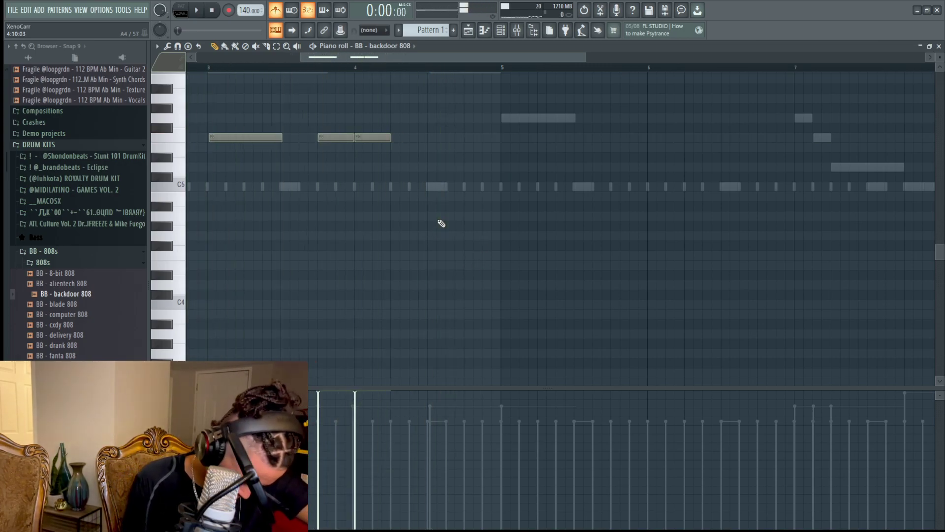
Add one-beat D5 notes to the 808 line at the starts of bars 5 and 7.
drag(507, 192, 501, 168)
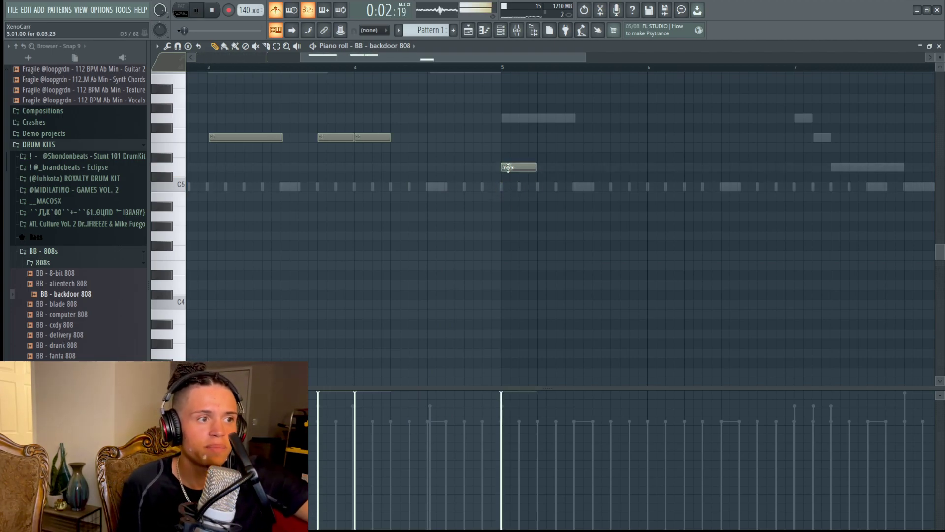
scroll(438, 244, down, 2)
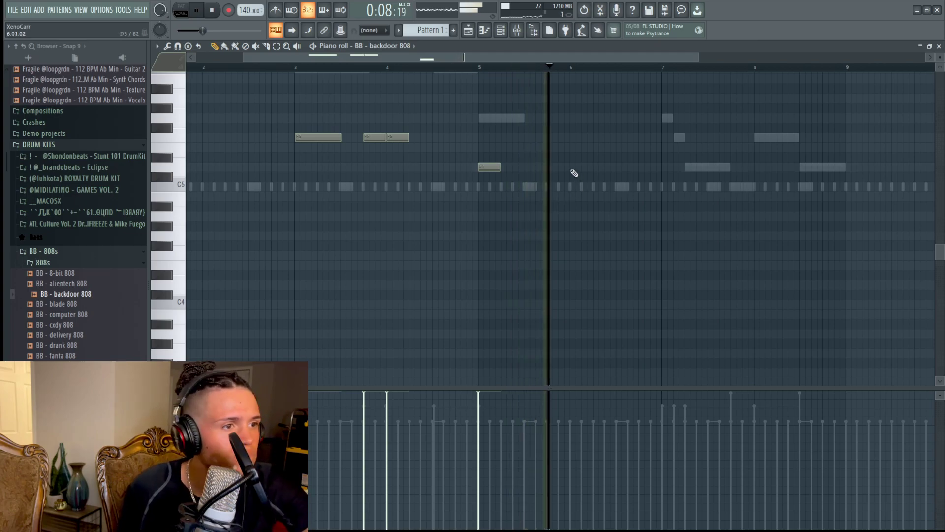
click(666, 167)
Add one-beat E5, F#5 and D6 notes on beats 1, 2 and 3 of bar 8, and play the pattern.
ctrl+scroll(732, 177, down, 3)
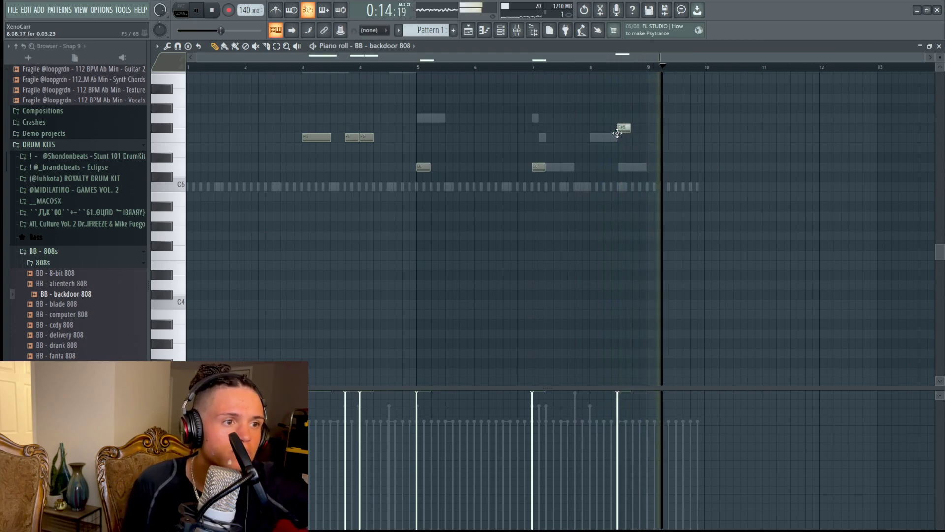
click(589, 148)
drag(588, 159, 596, 169)
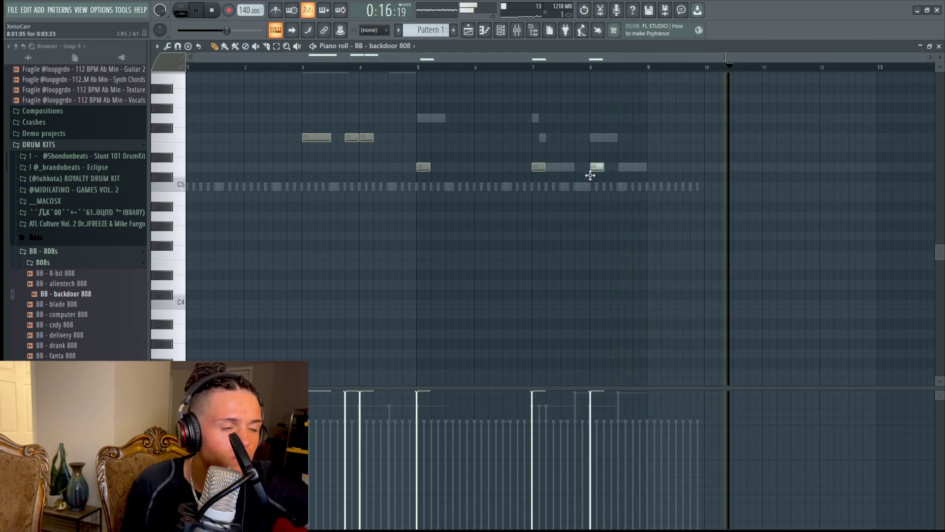
key(space)
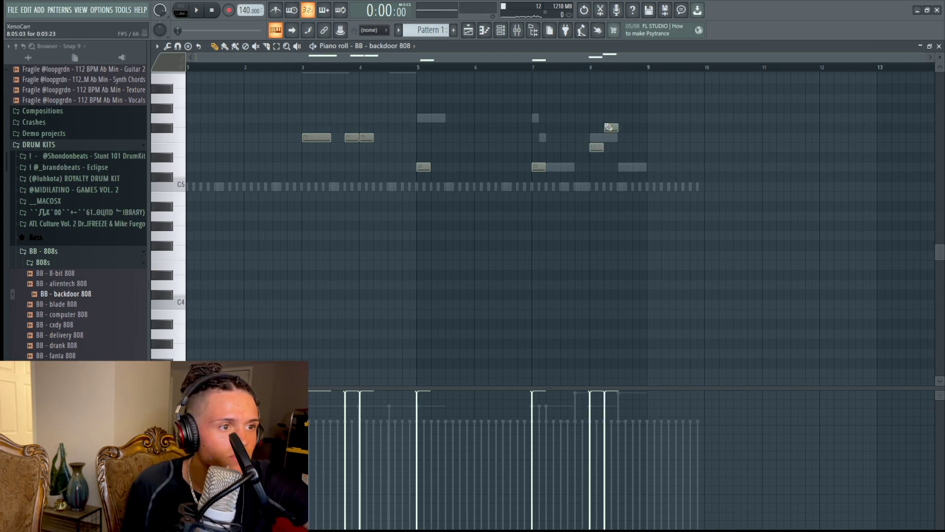
click(618, 97)
mouse_move(617, 86)
mouse_down()
mouse_move(618, 67)
mouse_move(618, 98)
mouse_move(618, 87)
mouse_up()
key(space)
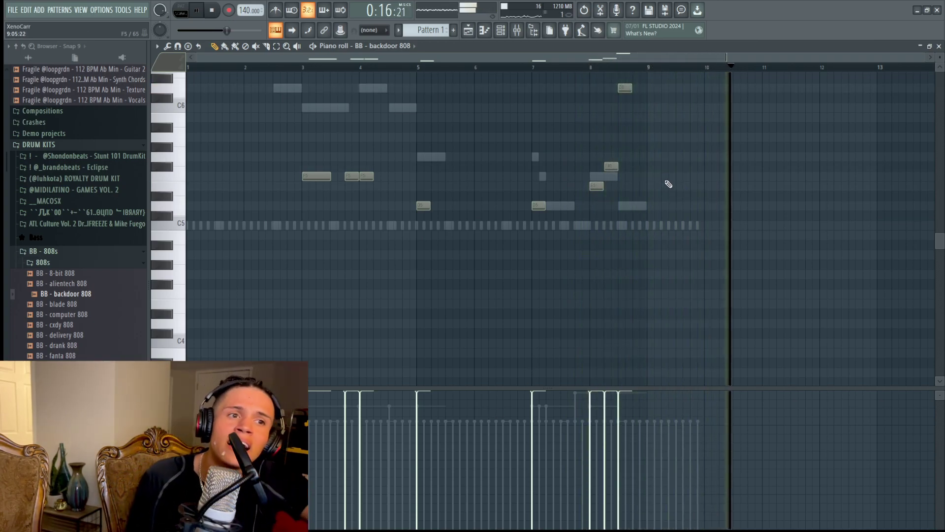
Open the BB - best hat piano roll and delete the hi-hat notes past the start of bar 9.
key(F6)
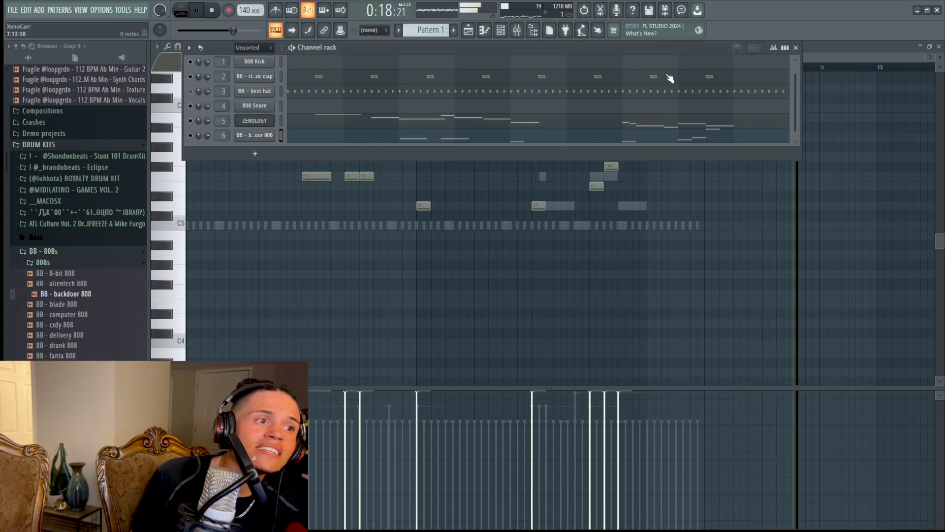
key(F6)
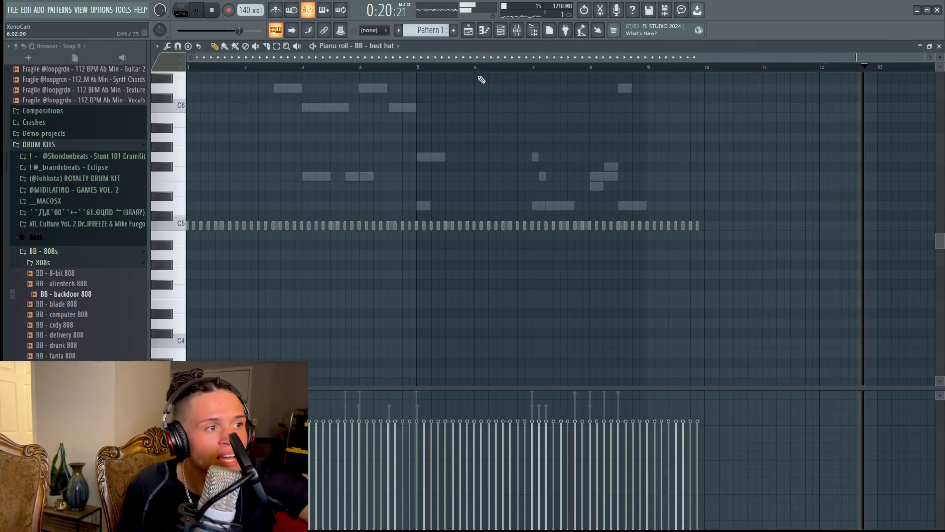
drag(481, 57, 618, 84)
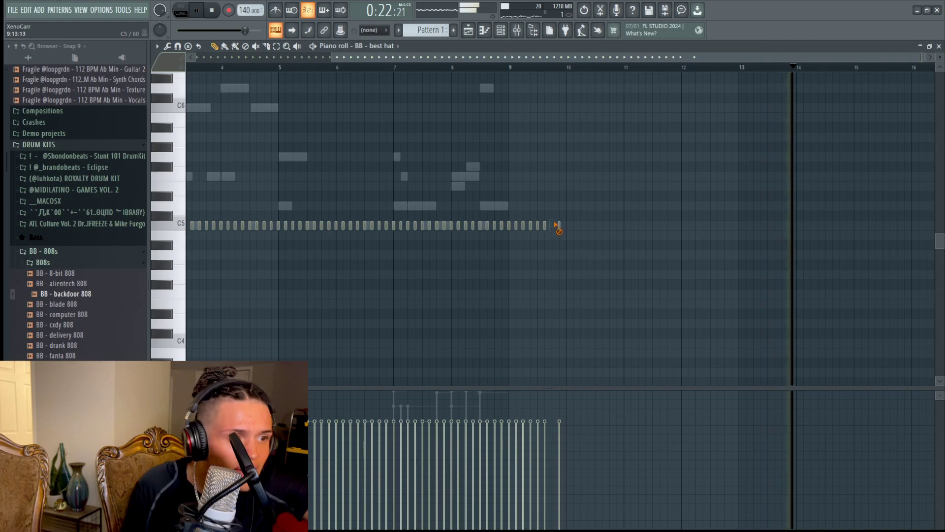
right_click(556, 226)
right_click(559, 226)
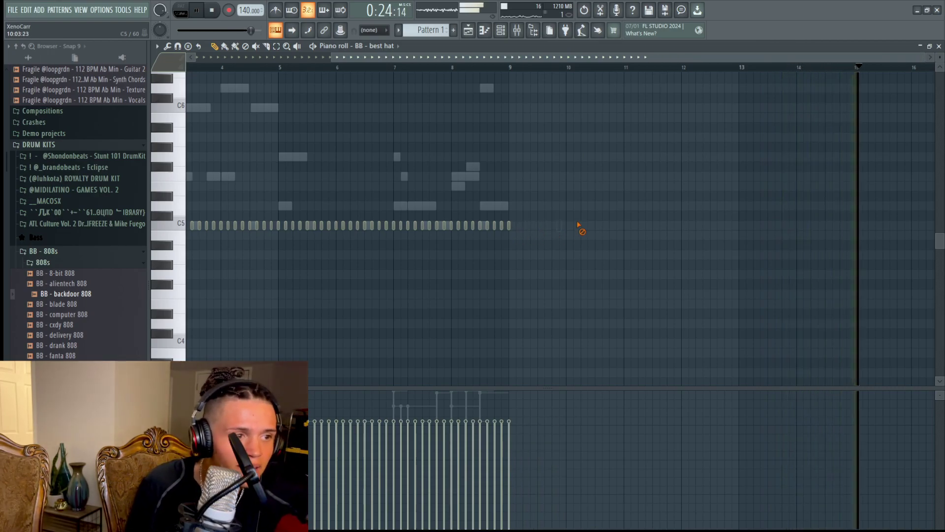
Delete the hi-hat note at the start of bar 9 and the hi-hat notes under the claps on beat 3 of each bar.
right_click(509, 226)
key(F6)
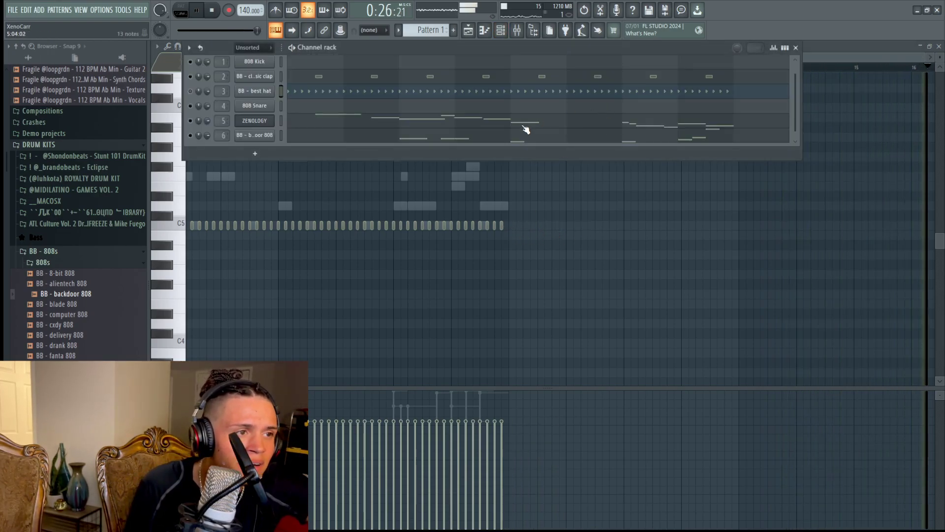
key(space)
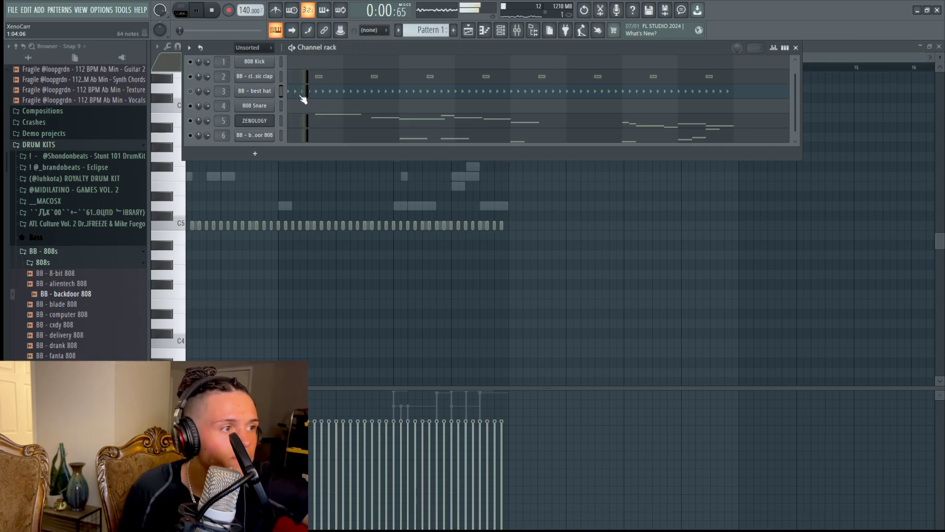
click(321, 92)
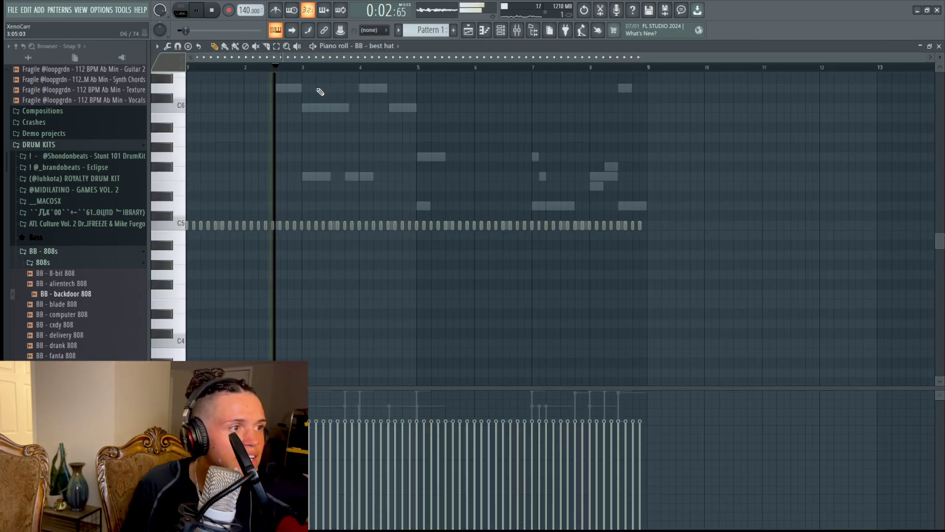
right_click(216, 226)
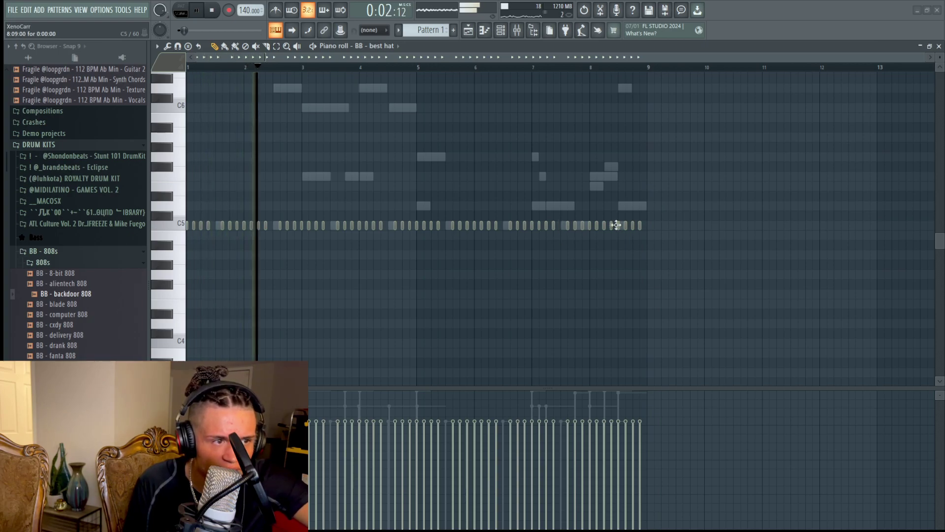
In the backdoor 808 line, add a one-beat D5 on beat 4 of bar 7 and shift bar 8's three notes one beat later.
key(F6)
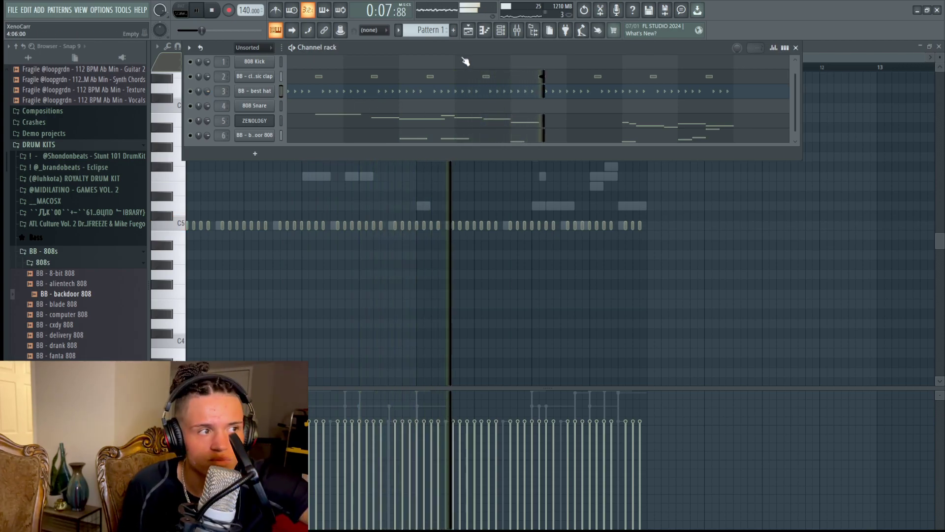
key(F6)
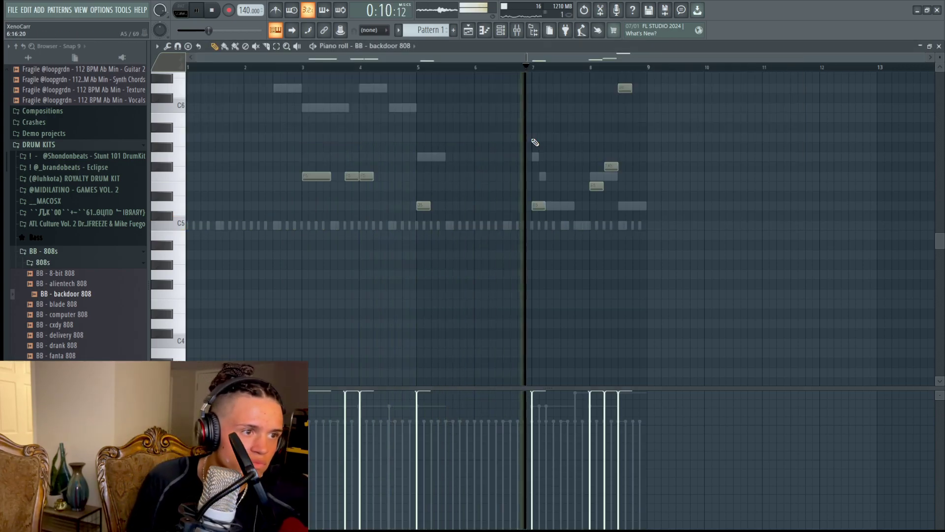
key(space)
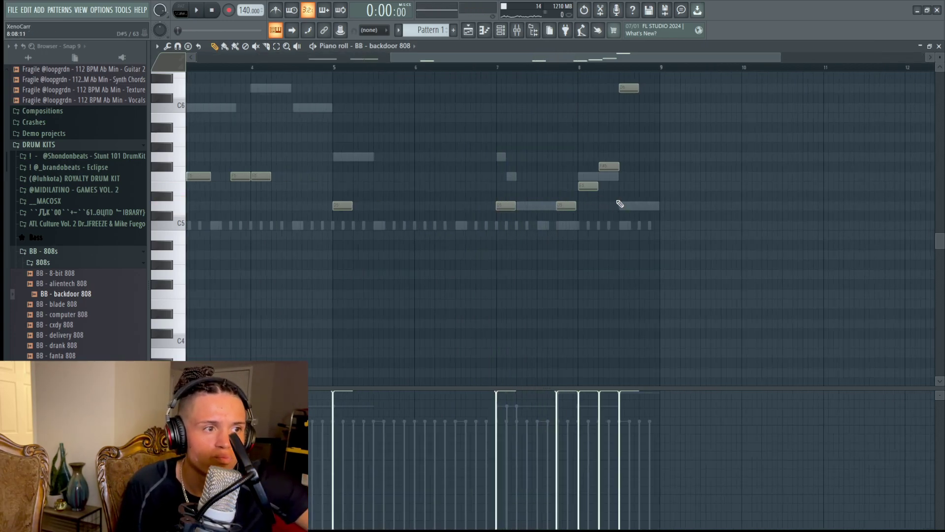
scroll(617, 203, up, 4)
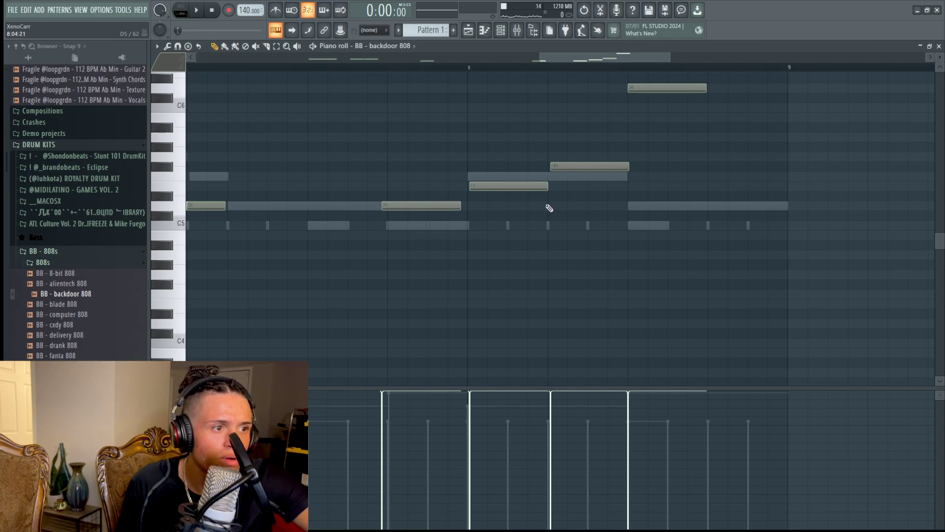
drag(512, 221, 684, 73)
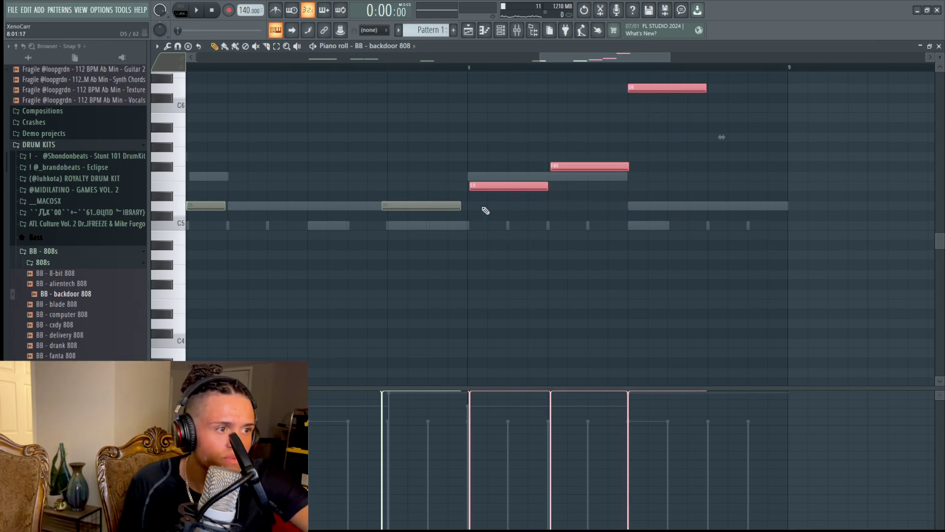
drag(494, 189, 572, 194)
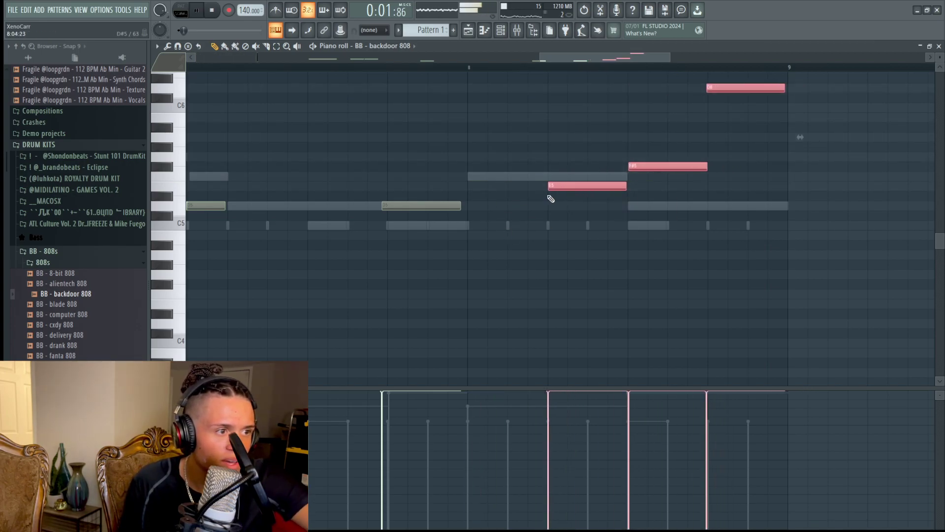
Nudge bar 7's two D5 808 notes to line up with the string notes at the bar's start and on beat 4.
drag(409, 203, 415, 203)
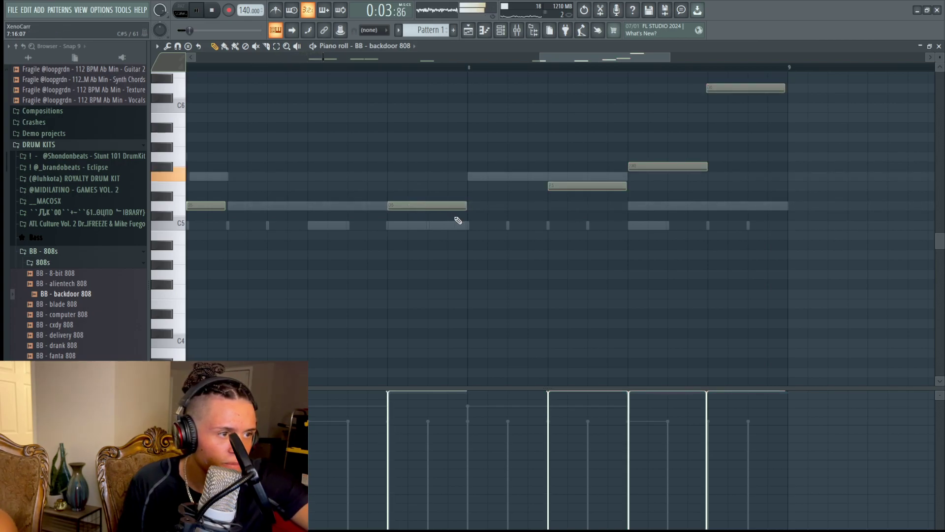
scroll(493, 200, down, 2)
scroll(359, 213, up, 4)
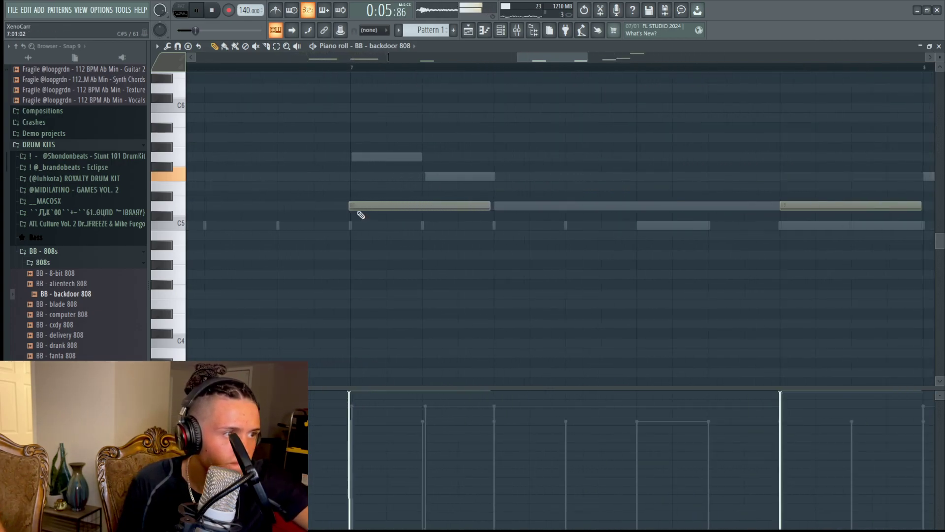
ctrl+click(368, 208)
drag(373, 205, 377, 205)
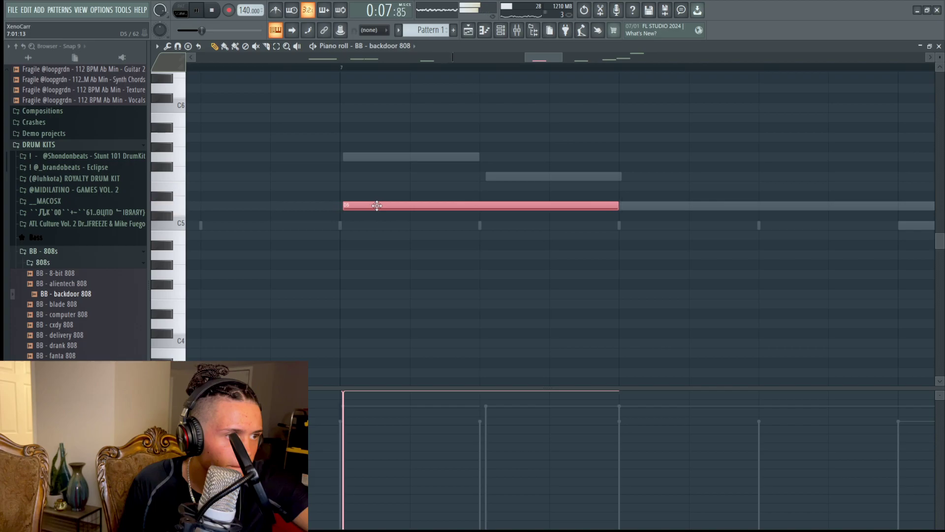
scroll(377, 206, down, 3)
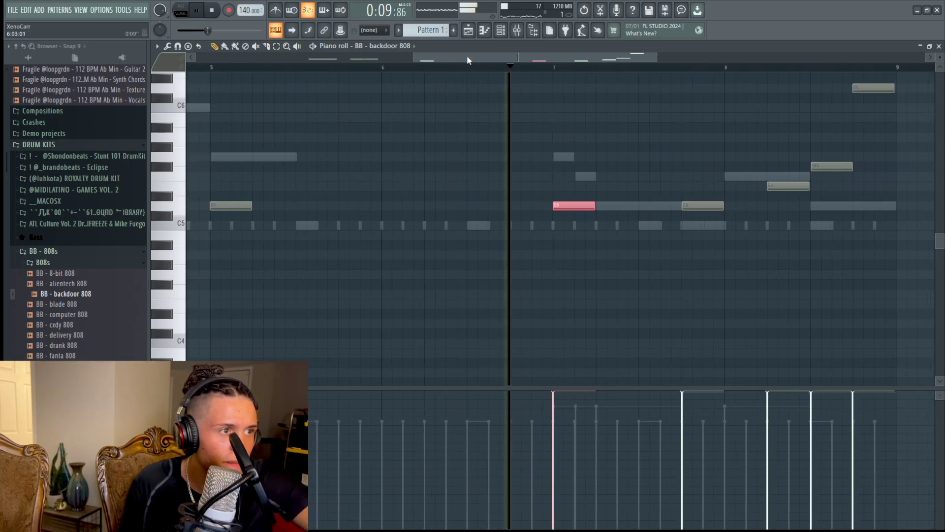
drag(466, 55, 566, 92)
key(space)
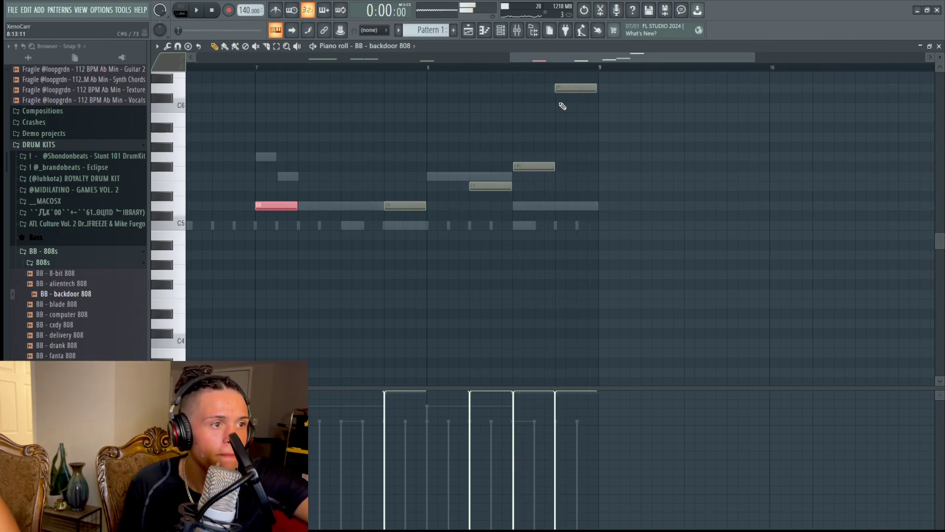
Lower the 808 note on beat 2 of bar 8 to D#5, shorten it to half a beat and duplicate it right after.
mouse_move(489, 186)
mouse_down()
mouse_move(487, 214)
mouse_move(489, 195)
mouse_up()
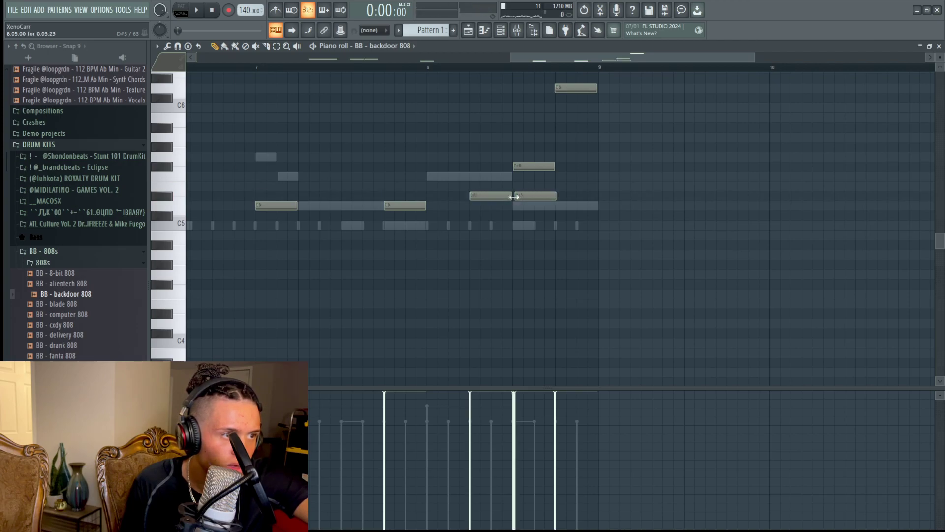
scroll(520, 202, up, 5)
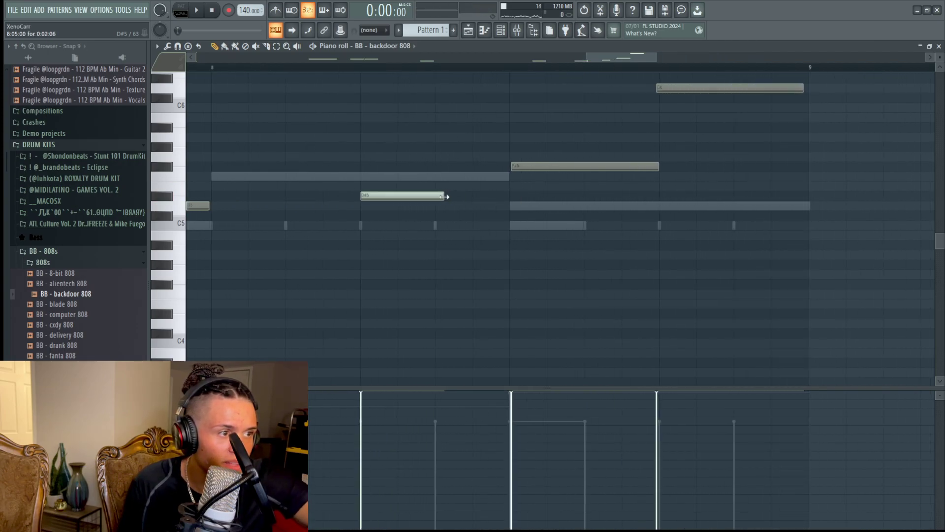
drag(439, 172, 420, 211)
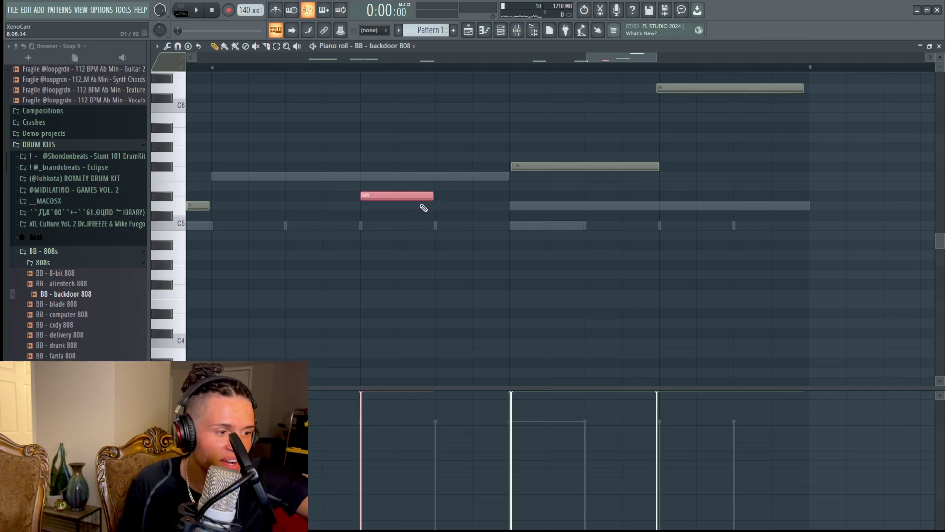
key(ctrl+b)
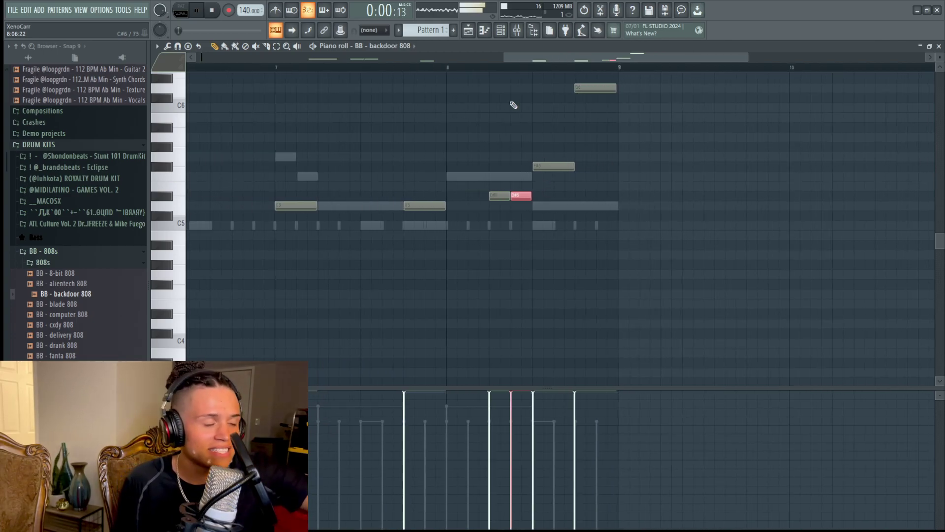
Open the ZENOLOGY piano roll and trim the last D5 string note to end exactly at the start of bar 9.
key(F6)
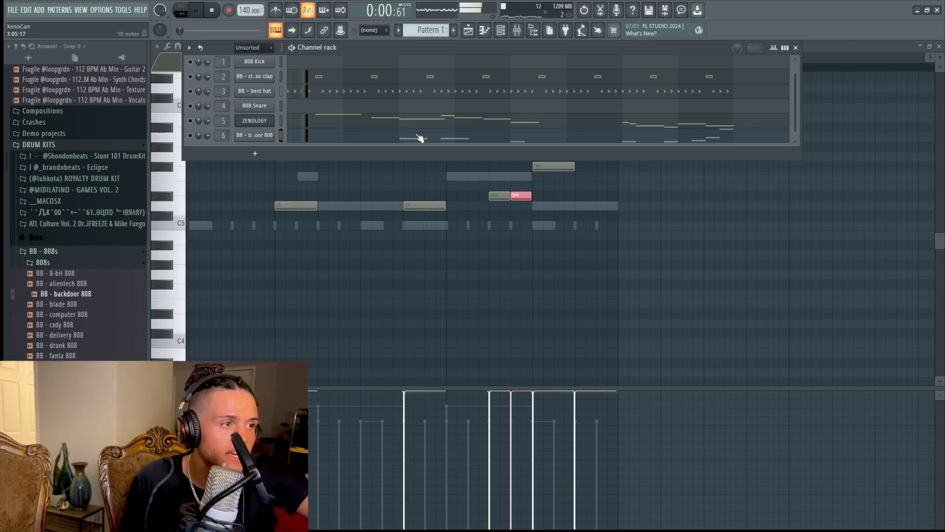
scroll(674, 154, down, 2)
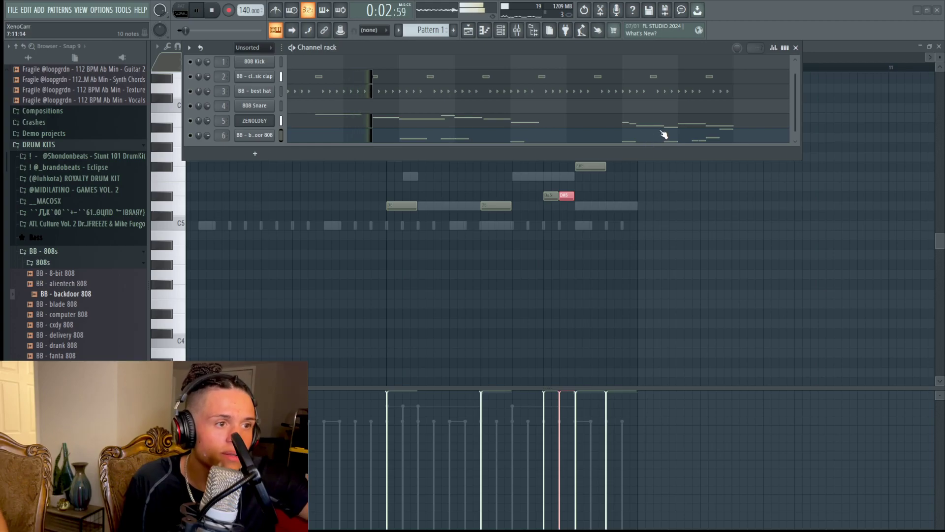
click(664, 130)
drag(697, 202, 554, 208)
key(ctrl+z)
key(ctrl+z)
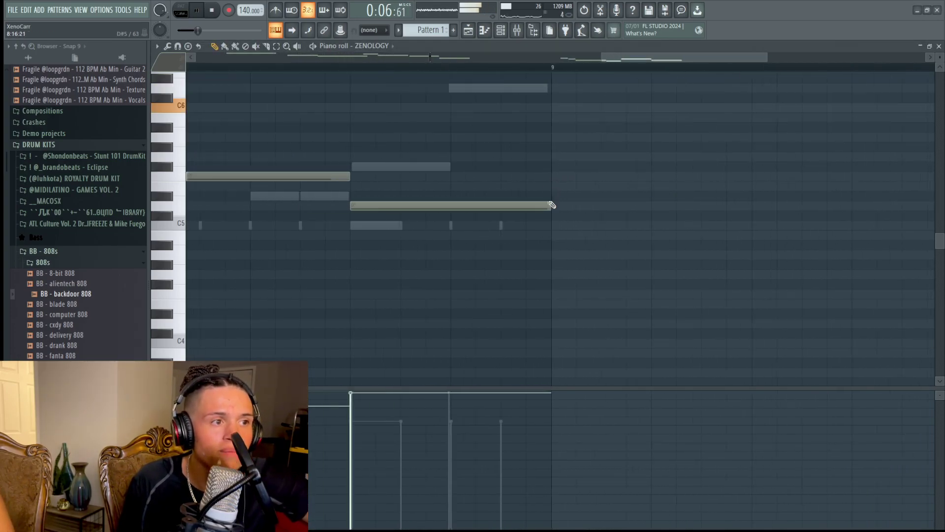
Collapse the 808s sample folder in the browser and return to the ZENOLOGY piano roll.
key(F6)
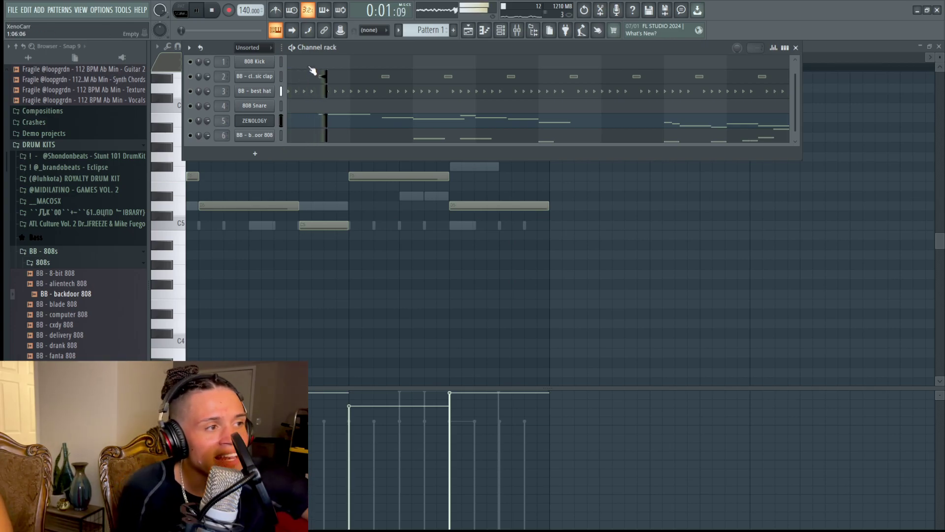
click(49, 262)
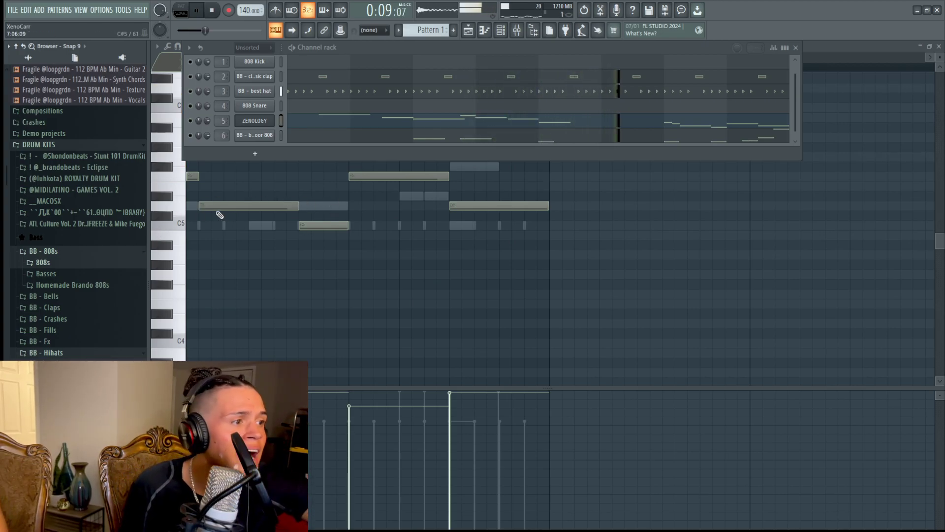
click(204, 207)
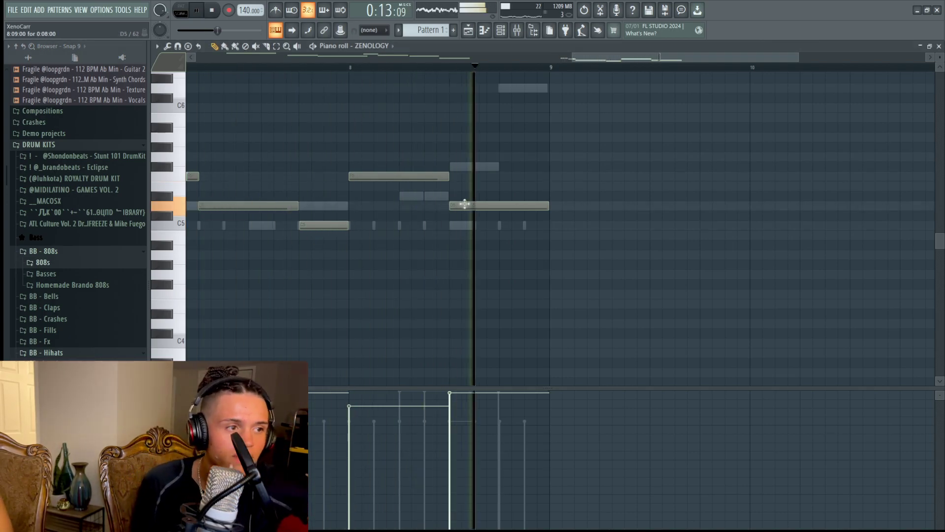
Add a two-beat D5 note at the start of bar 1 in the backdoor 808 line, and play the pattern.
key(F6)
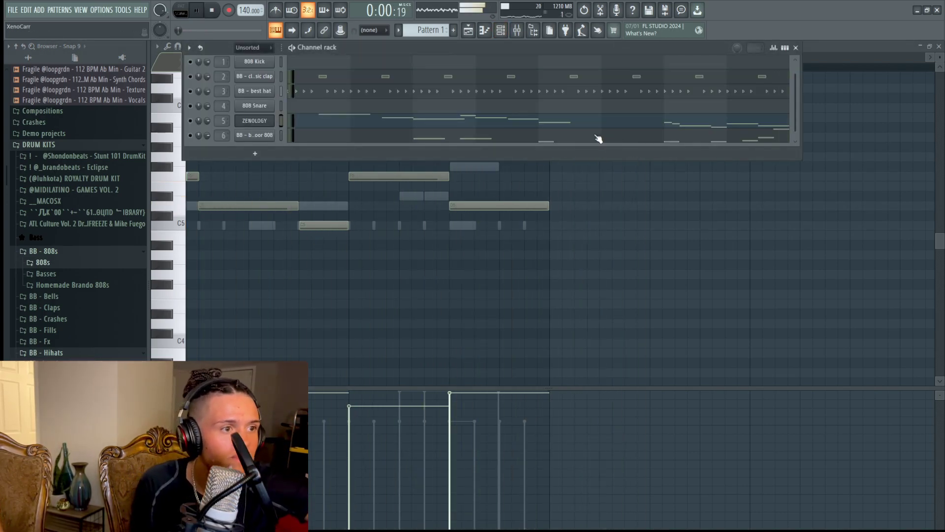
click(596, 139)
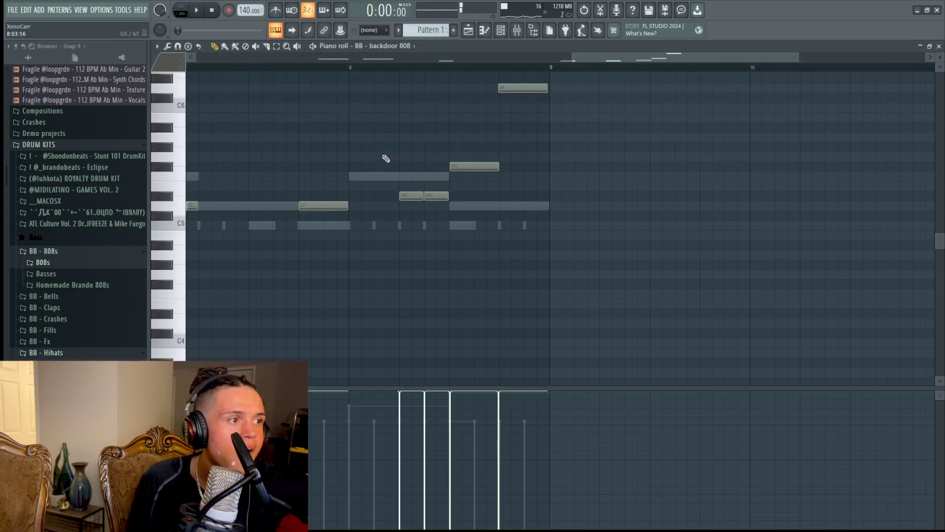
scroll(335, 183, down, 5)
drag(188, 233, 157, 204)
key(space)
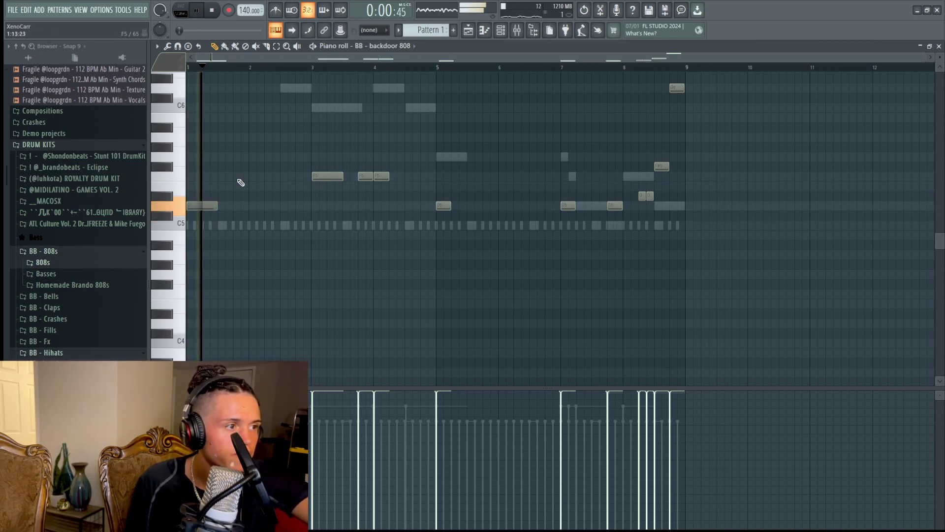
Examine the 808 and ZENOLOGY notes in bars 7 and 8 while listening to the pattern.
scroll(633, 183, up, 6)
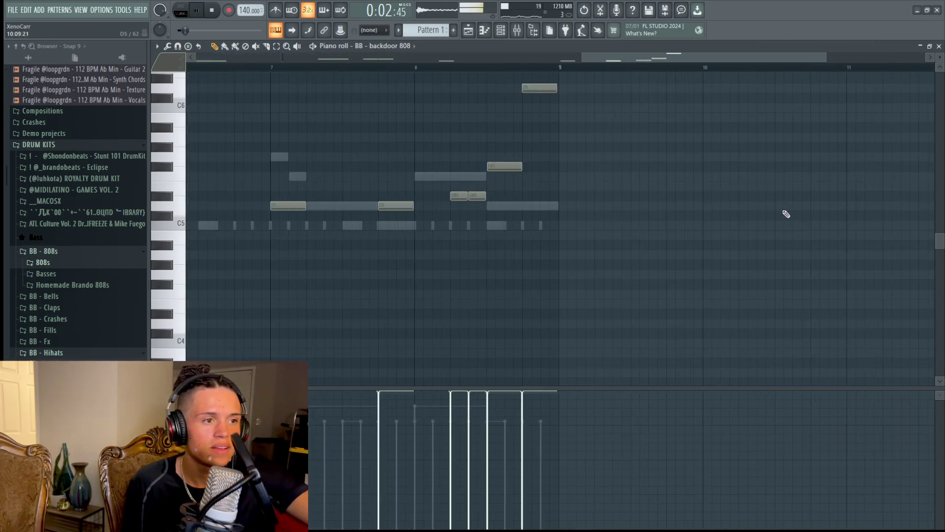
scroll(239, 112, up, 3)
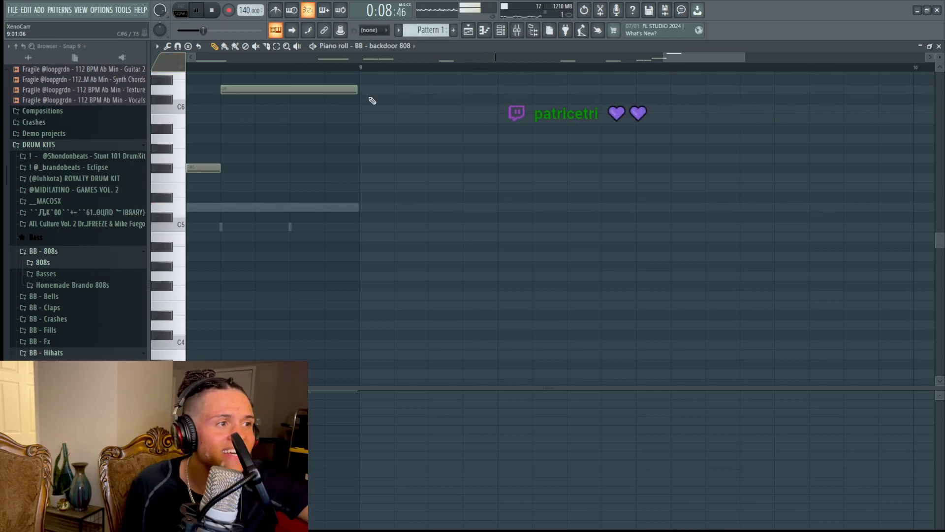
key(F6)
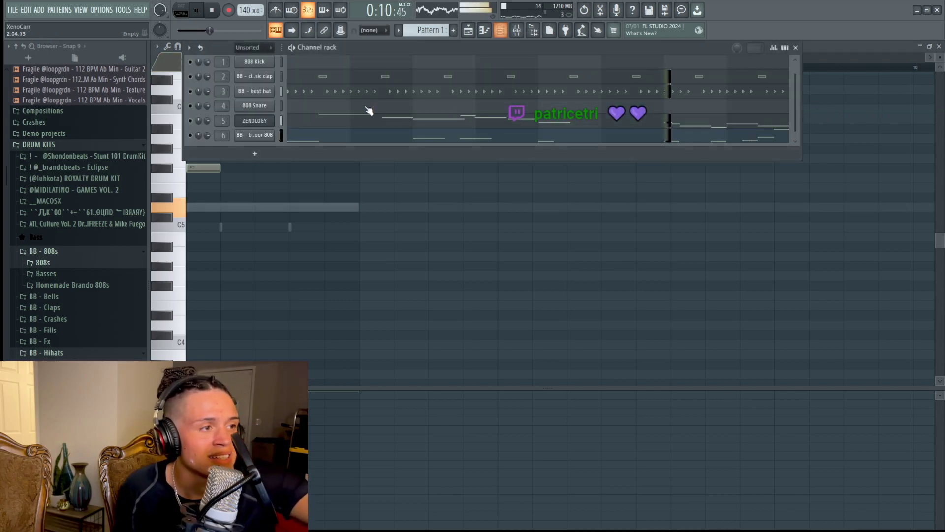
key(F6)
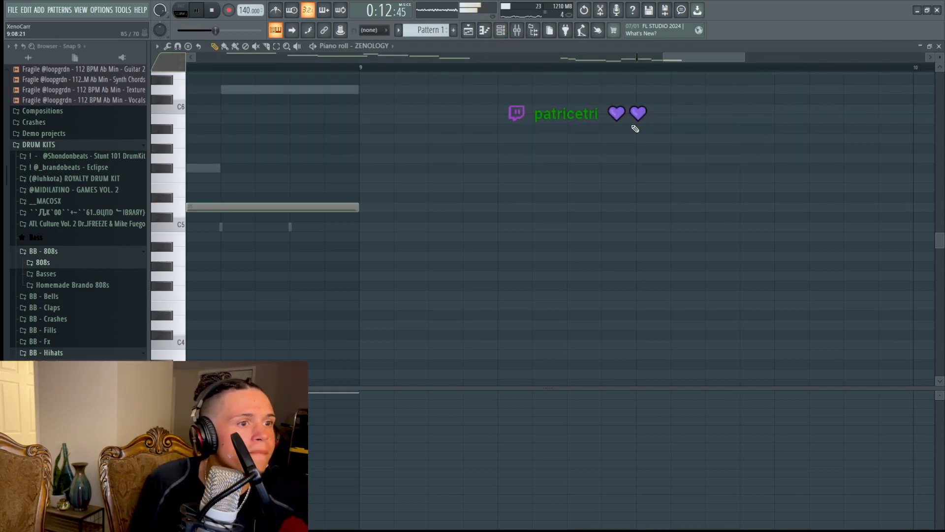
key(space)
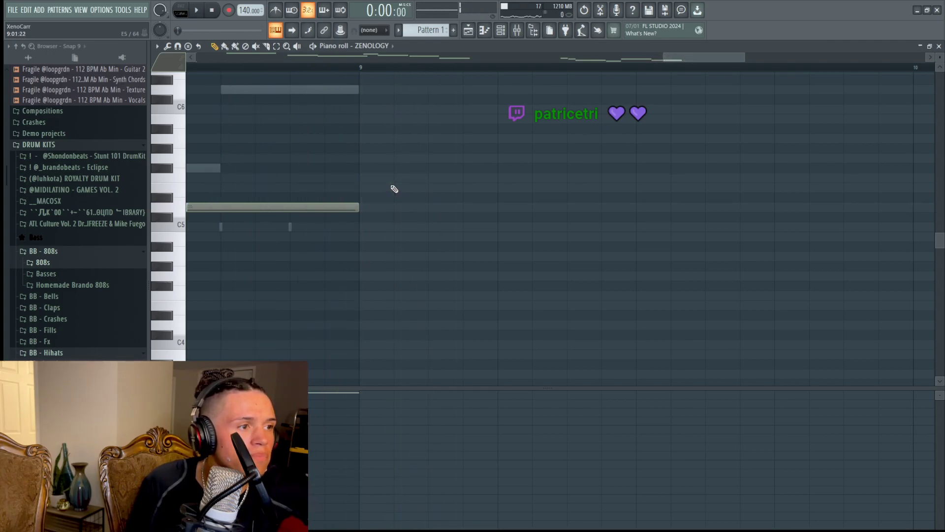
key(F6)
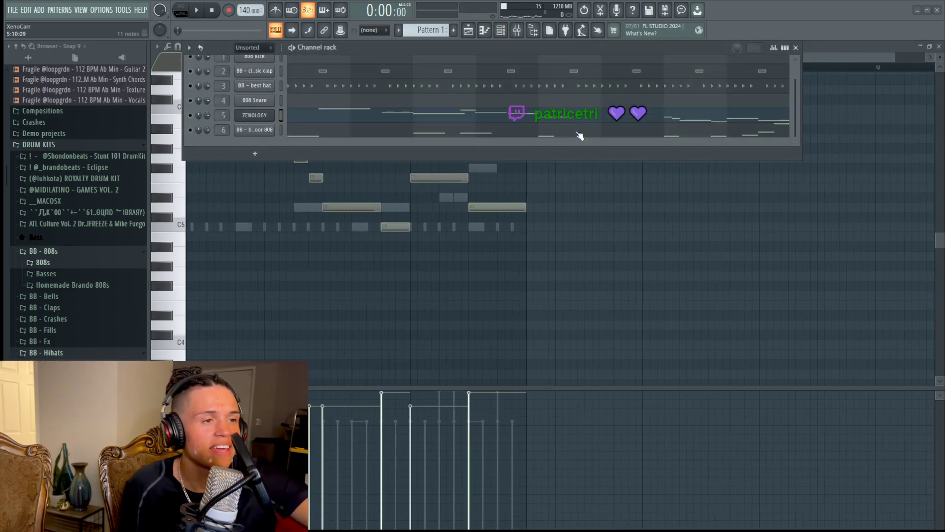
key(F6)
scroll(548, 169, up, 3)
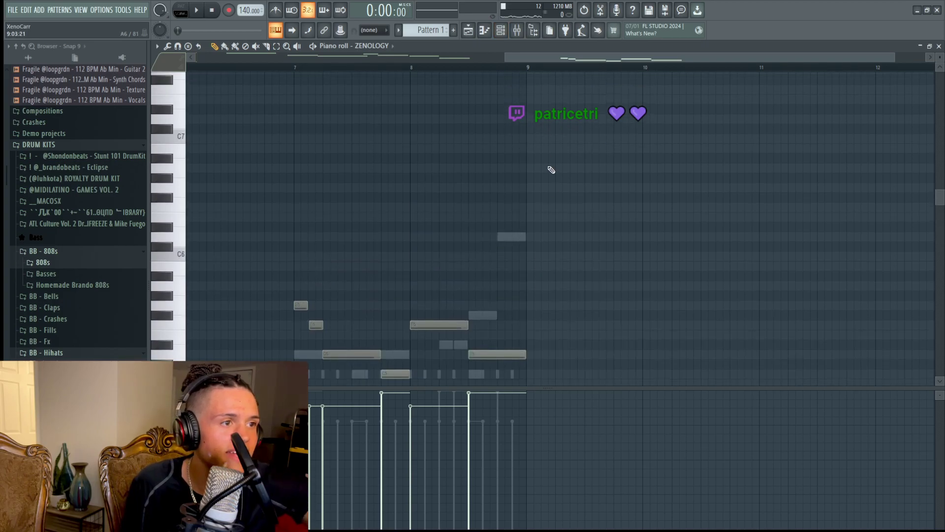
Play the playlist arrangement from bar 1 and duplicate the Pattern 1 clip on Track 2 directly after itself, from bar 9 to bar 17.
key(F6)
click(602, 70)
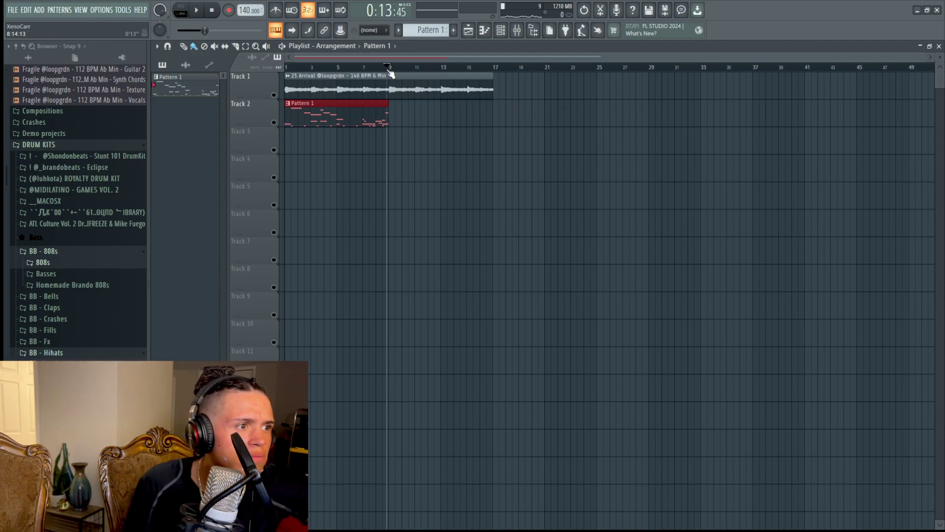
key(space)
click(285, 69)
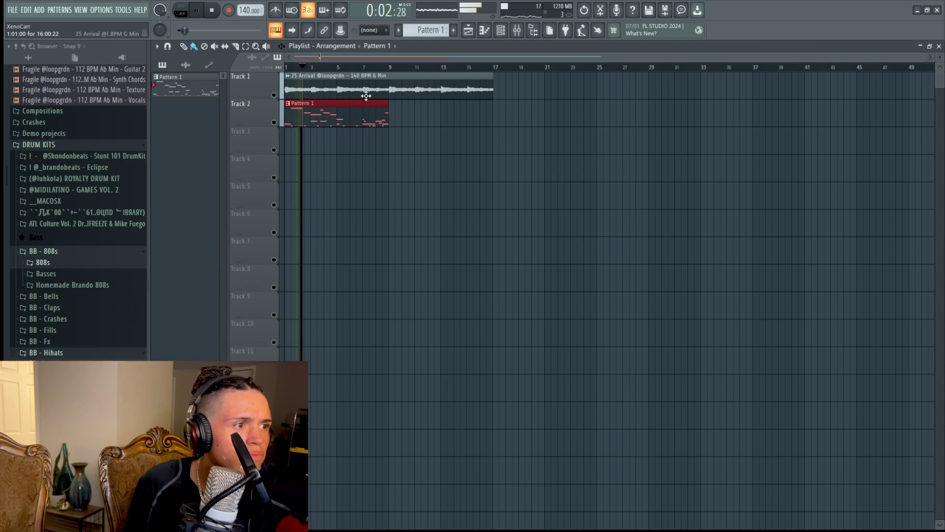
key(ctrl+b)
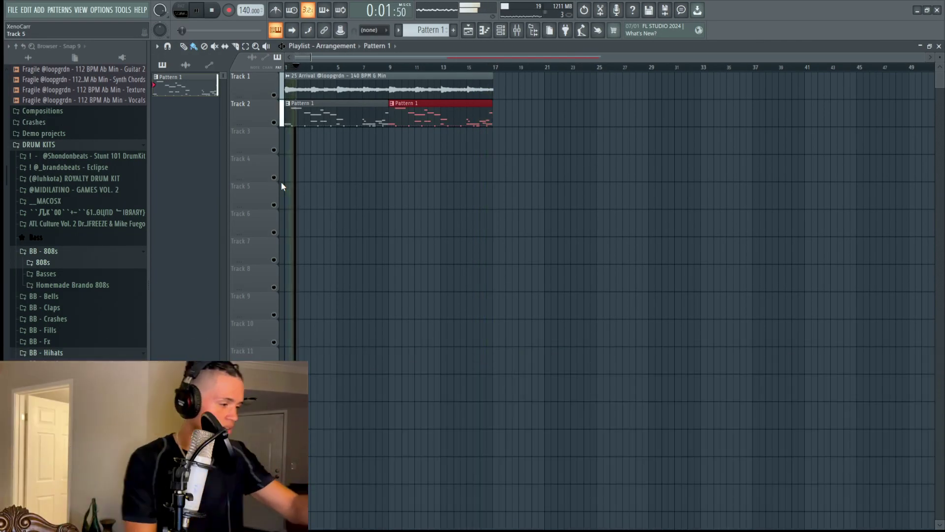
Stop playback, replay the extended arrangement from the start to listen to it, and stop it again.
key(space)
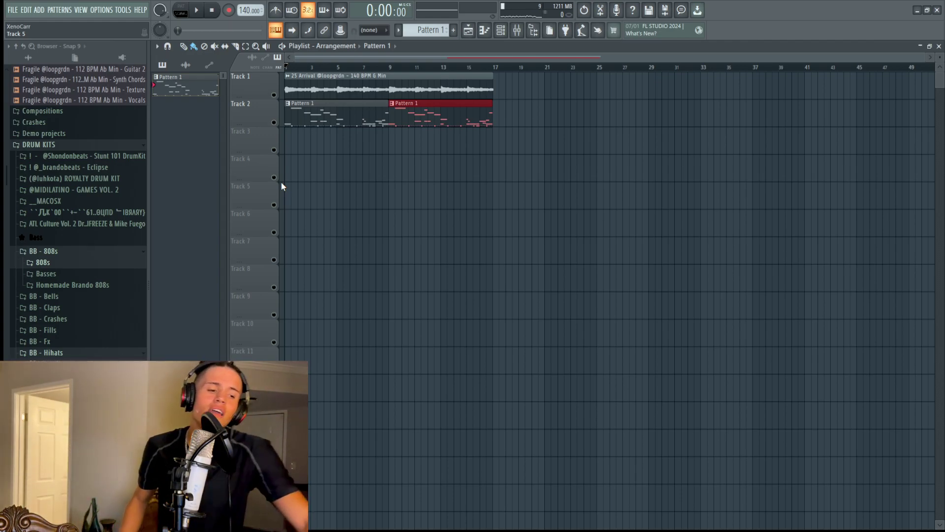
key(space)
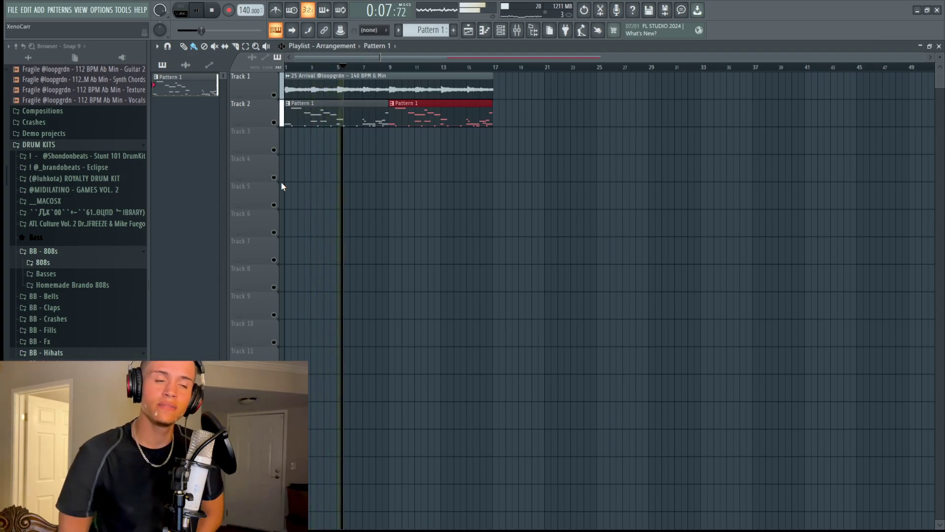
key(space)
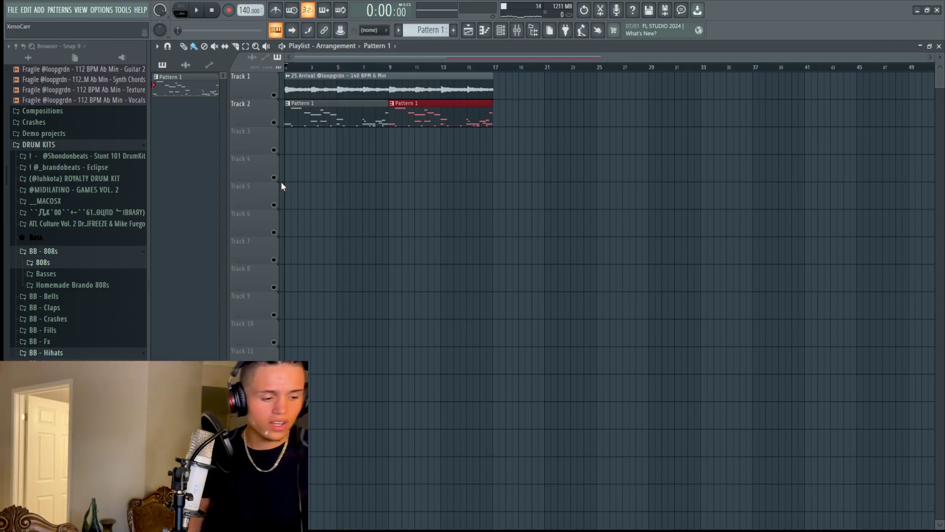